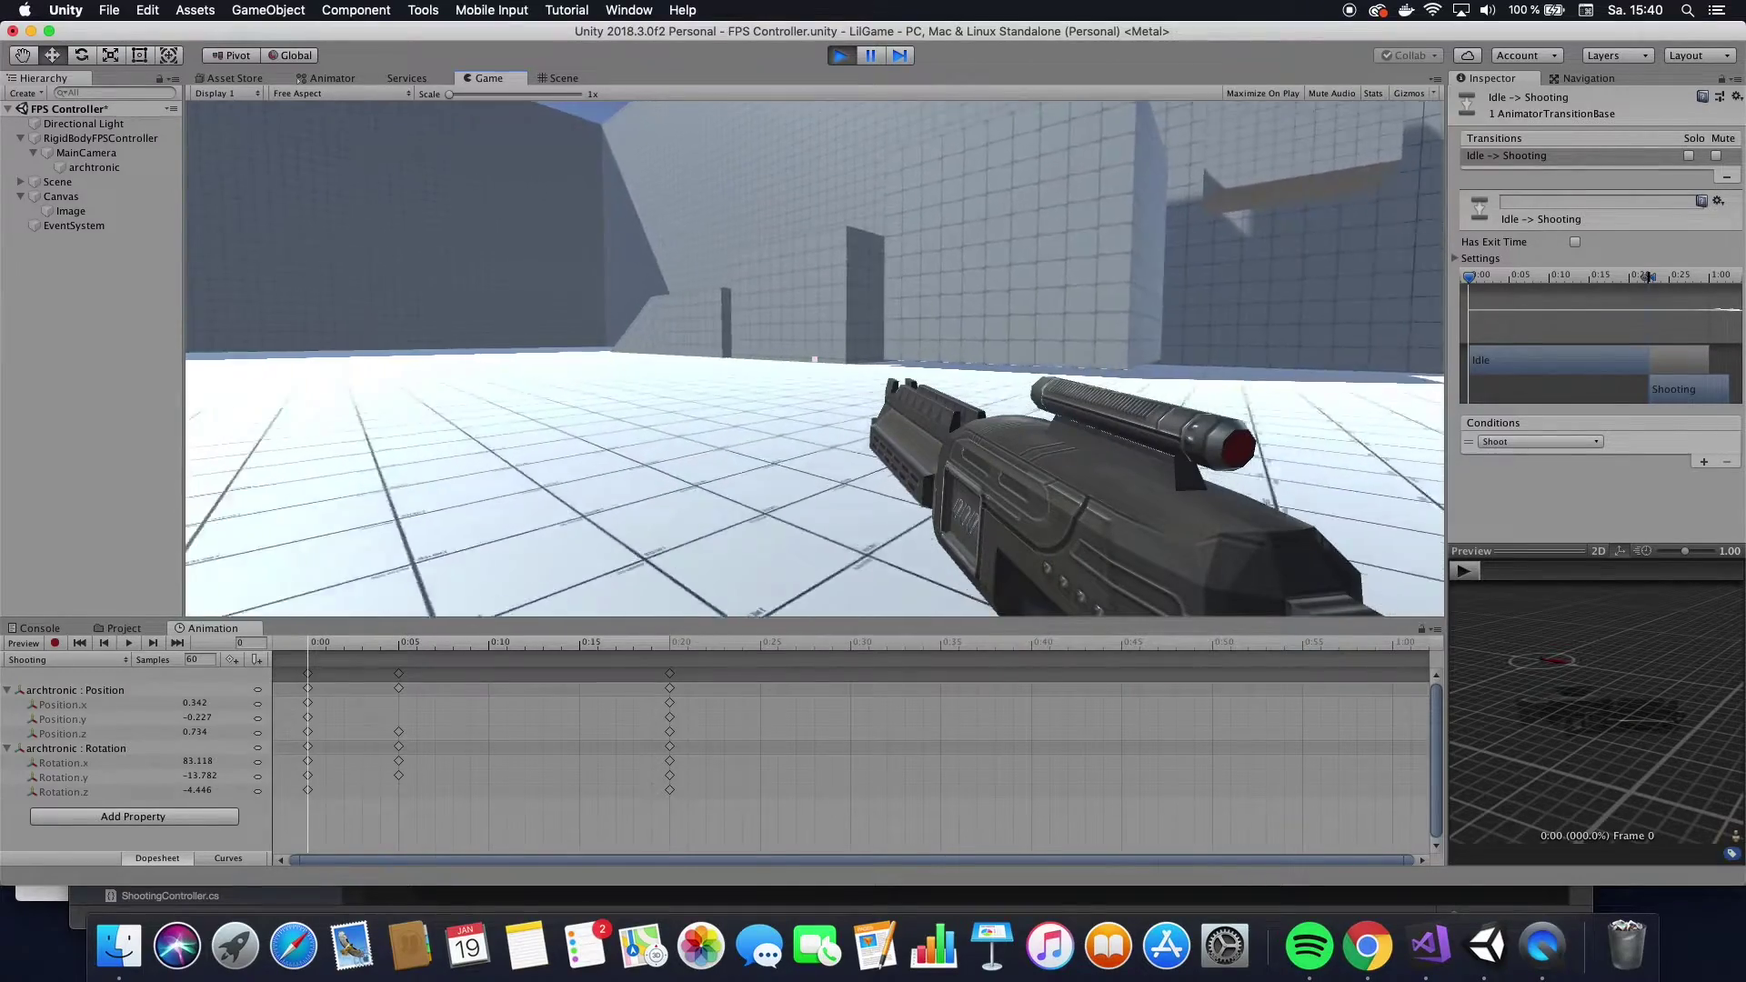
Play-test the game by walking through the level and firing the gun to check its shooting animation.
key("w")
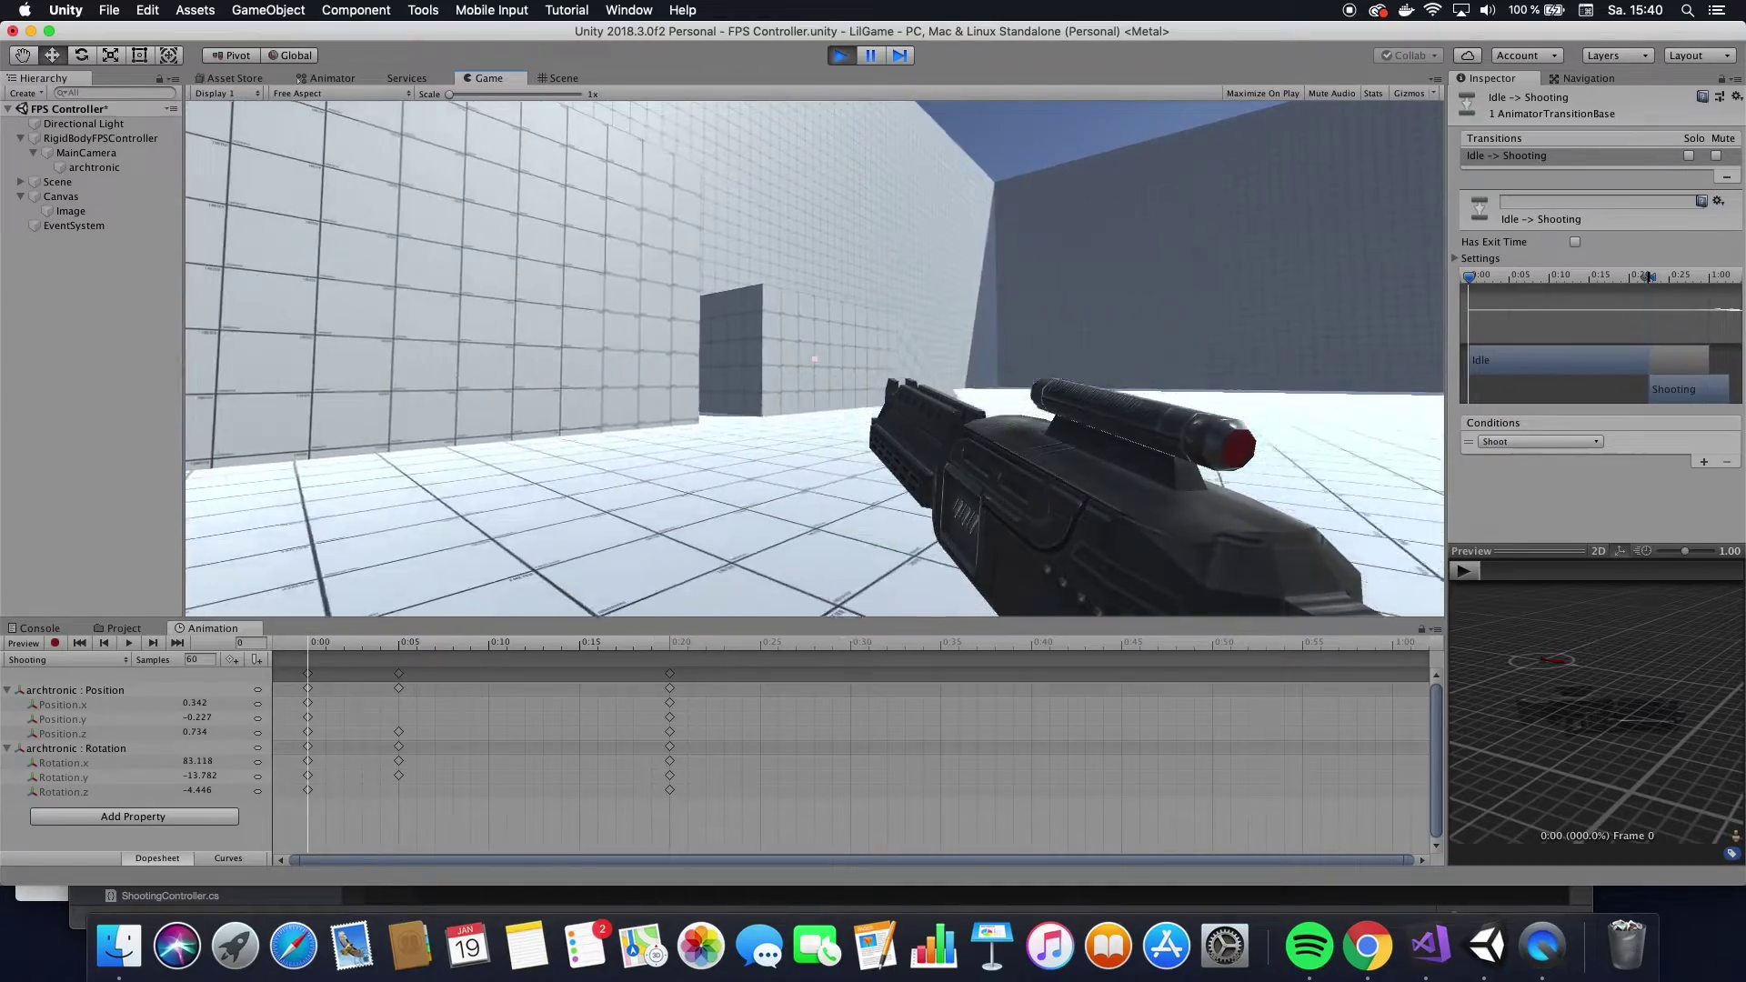
left_click(815, 360)
left_click(815, 359)
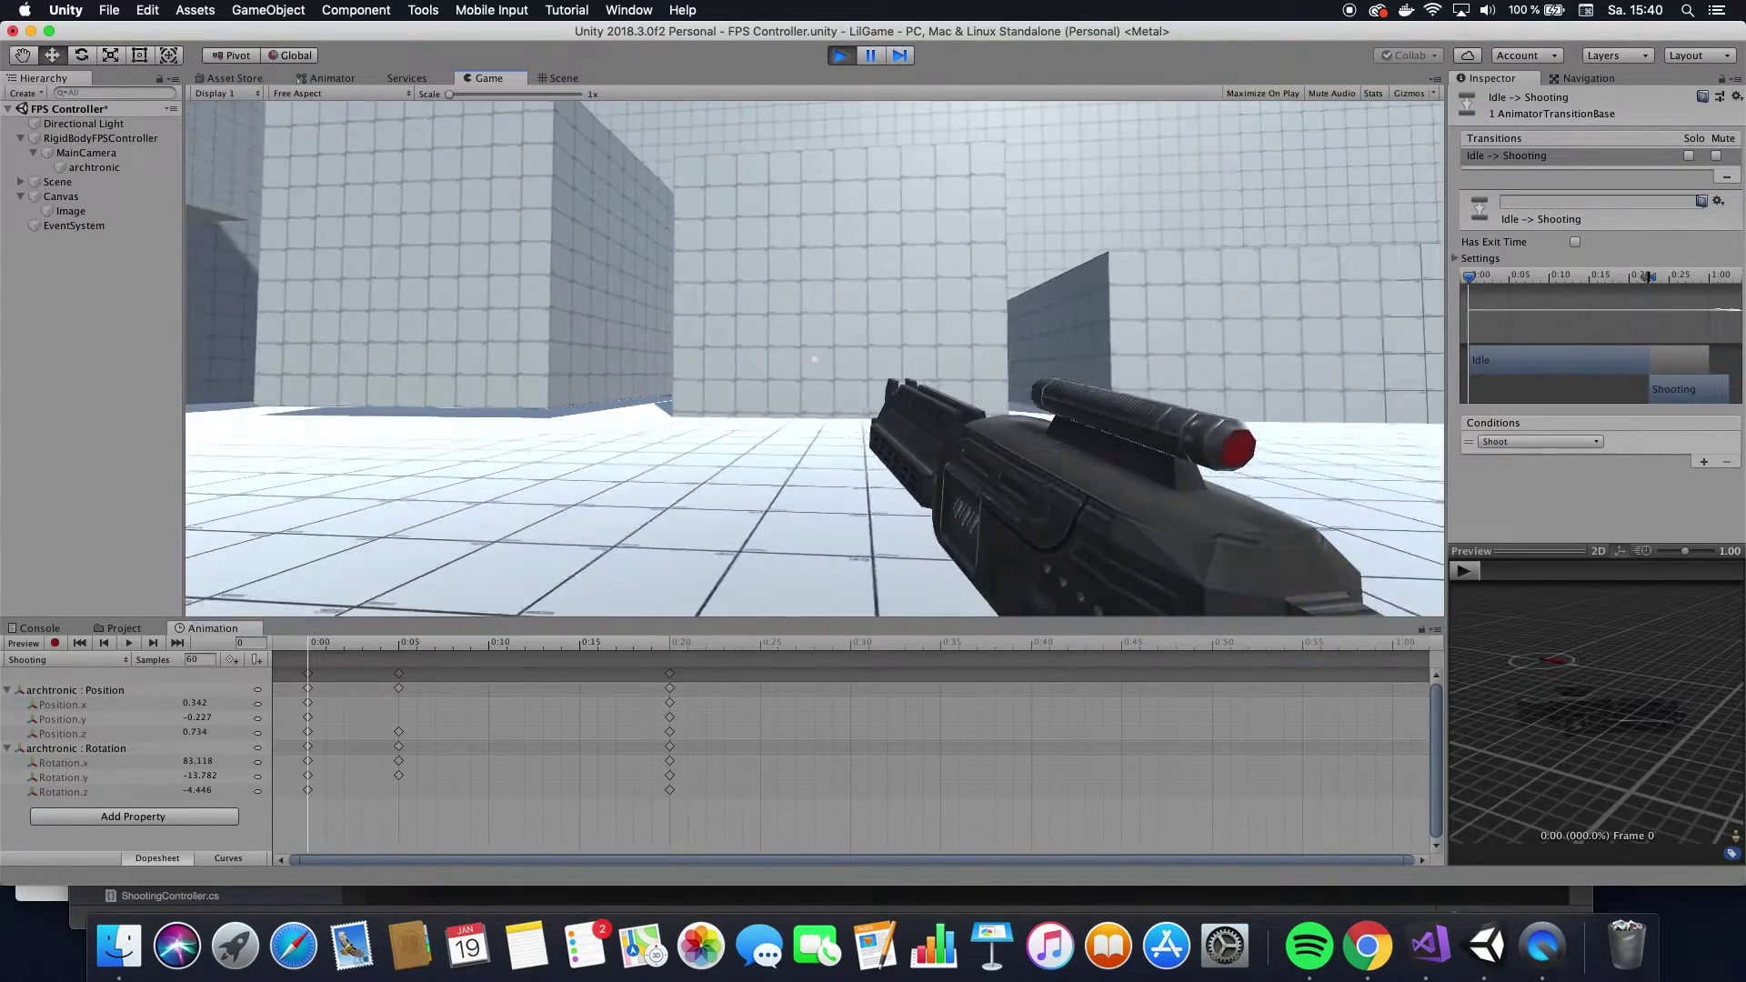
left_click(815, 359)
left_click(815, 359)
left_click(815, 359)
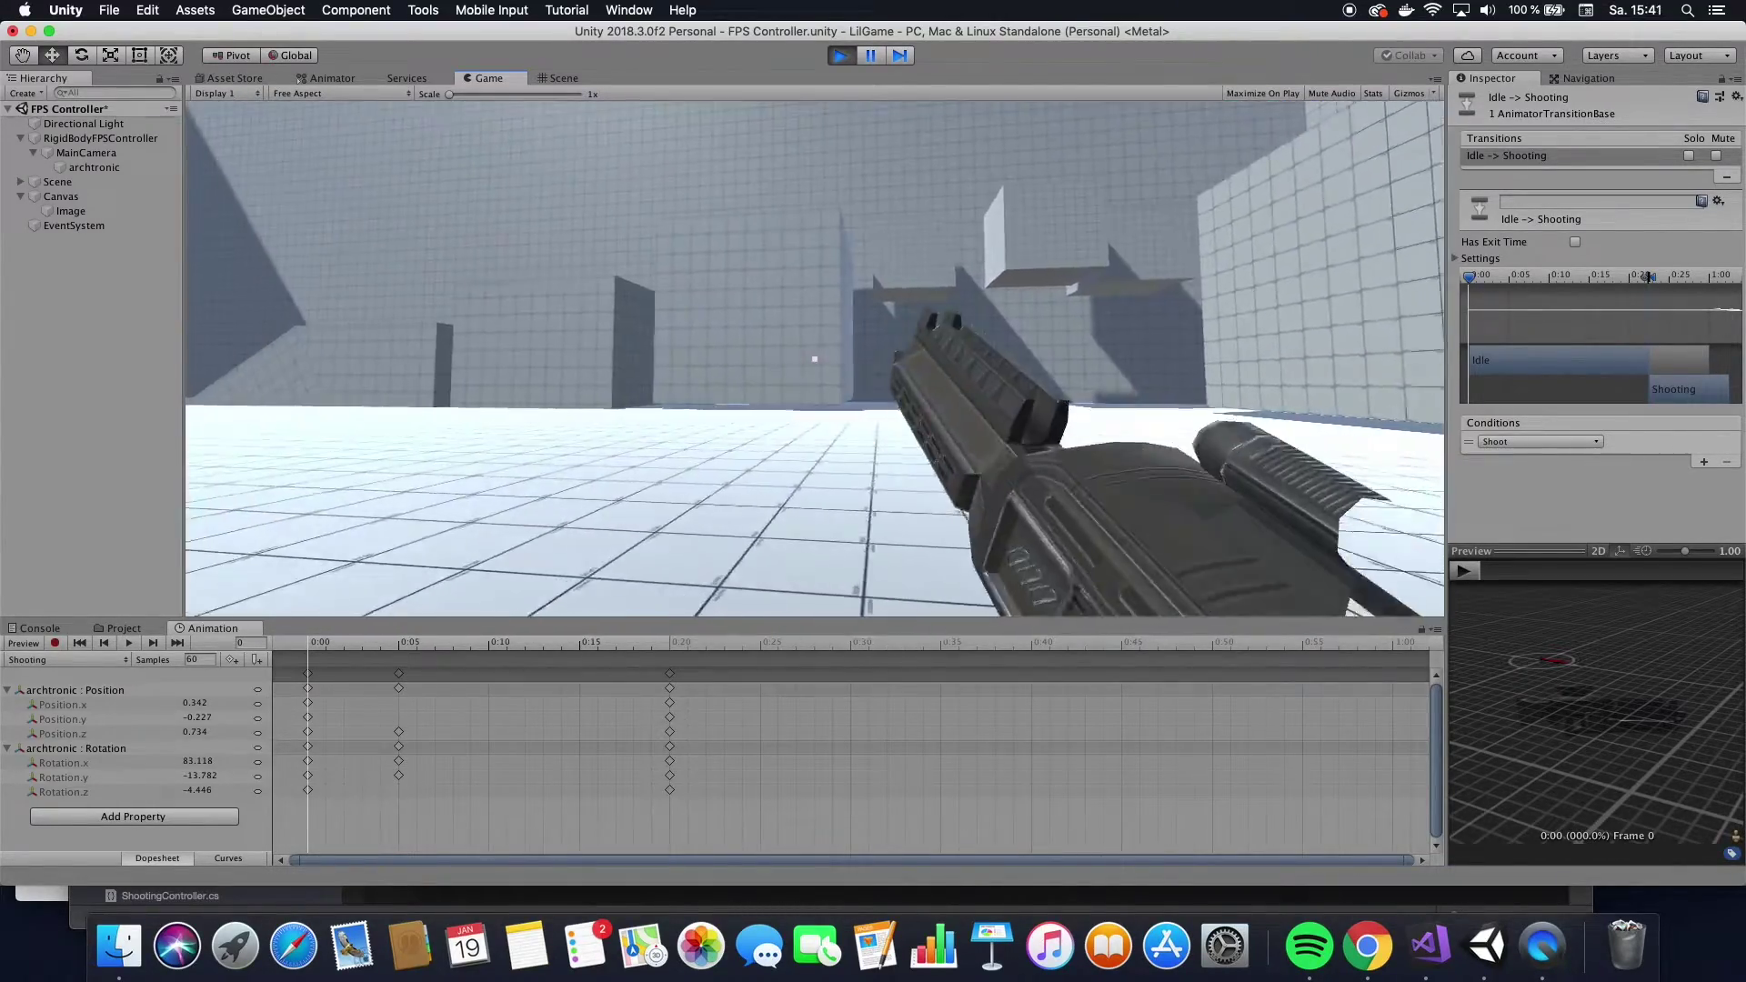
left_click(815, 359)
key("w")
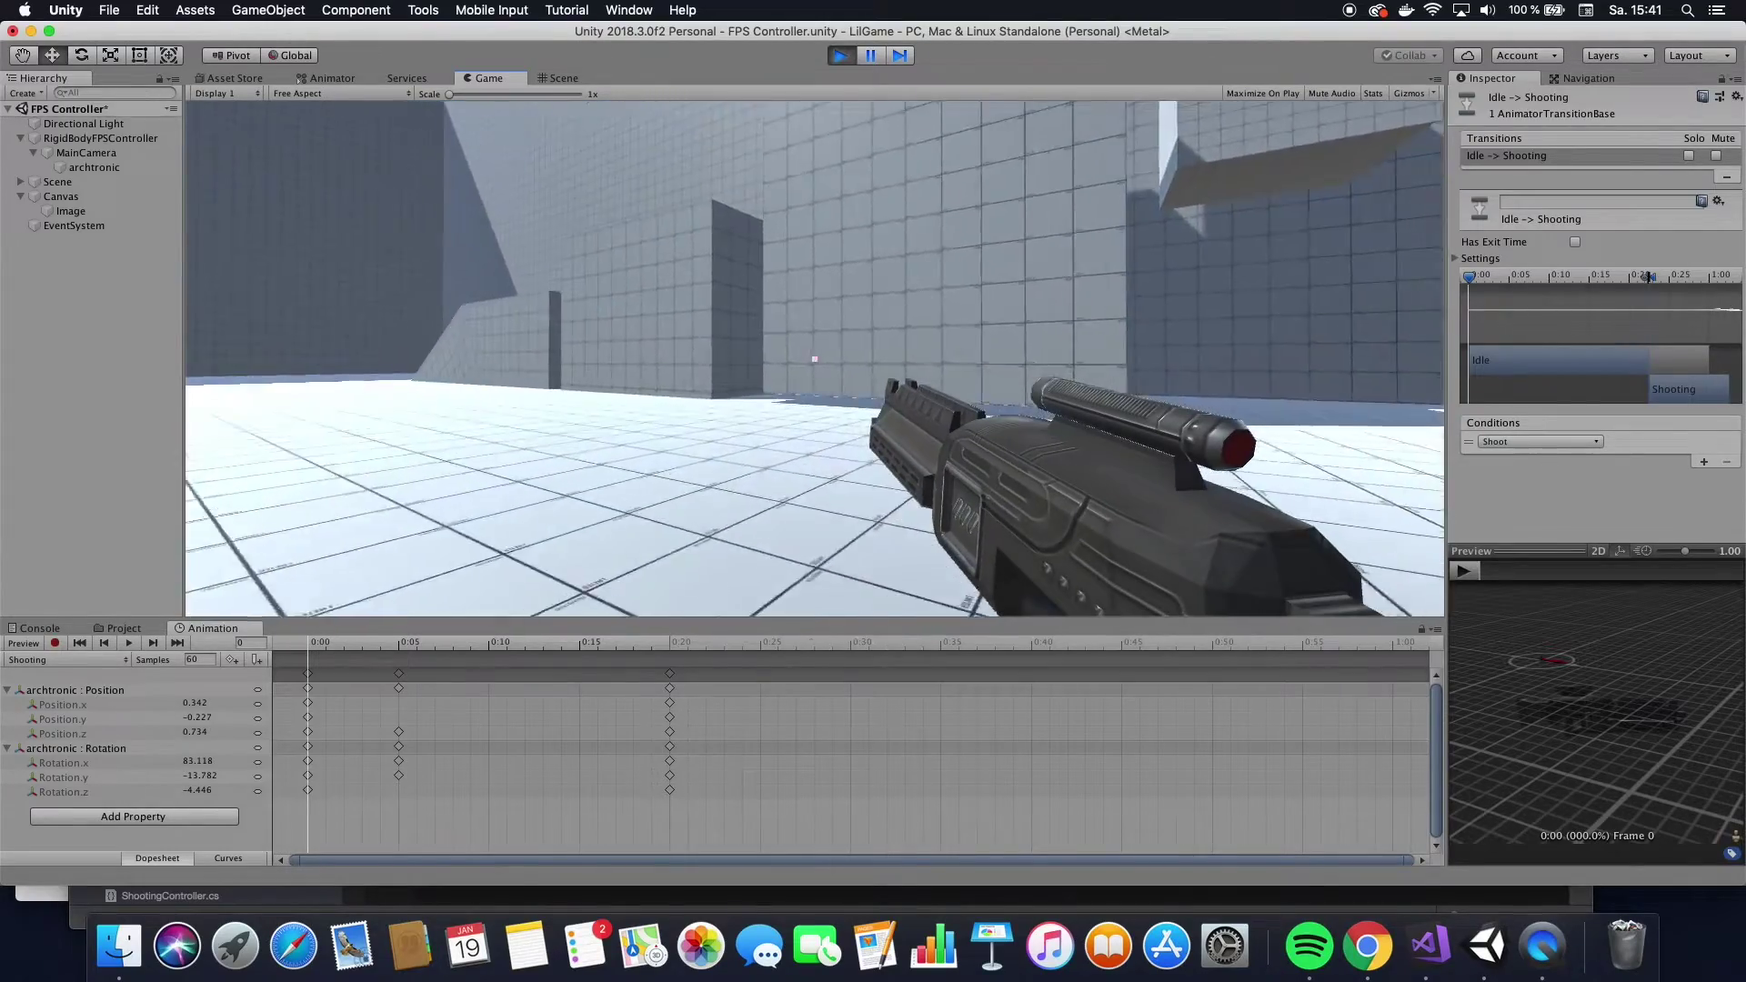
key("w")
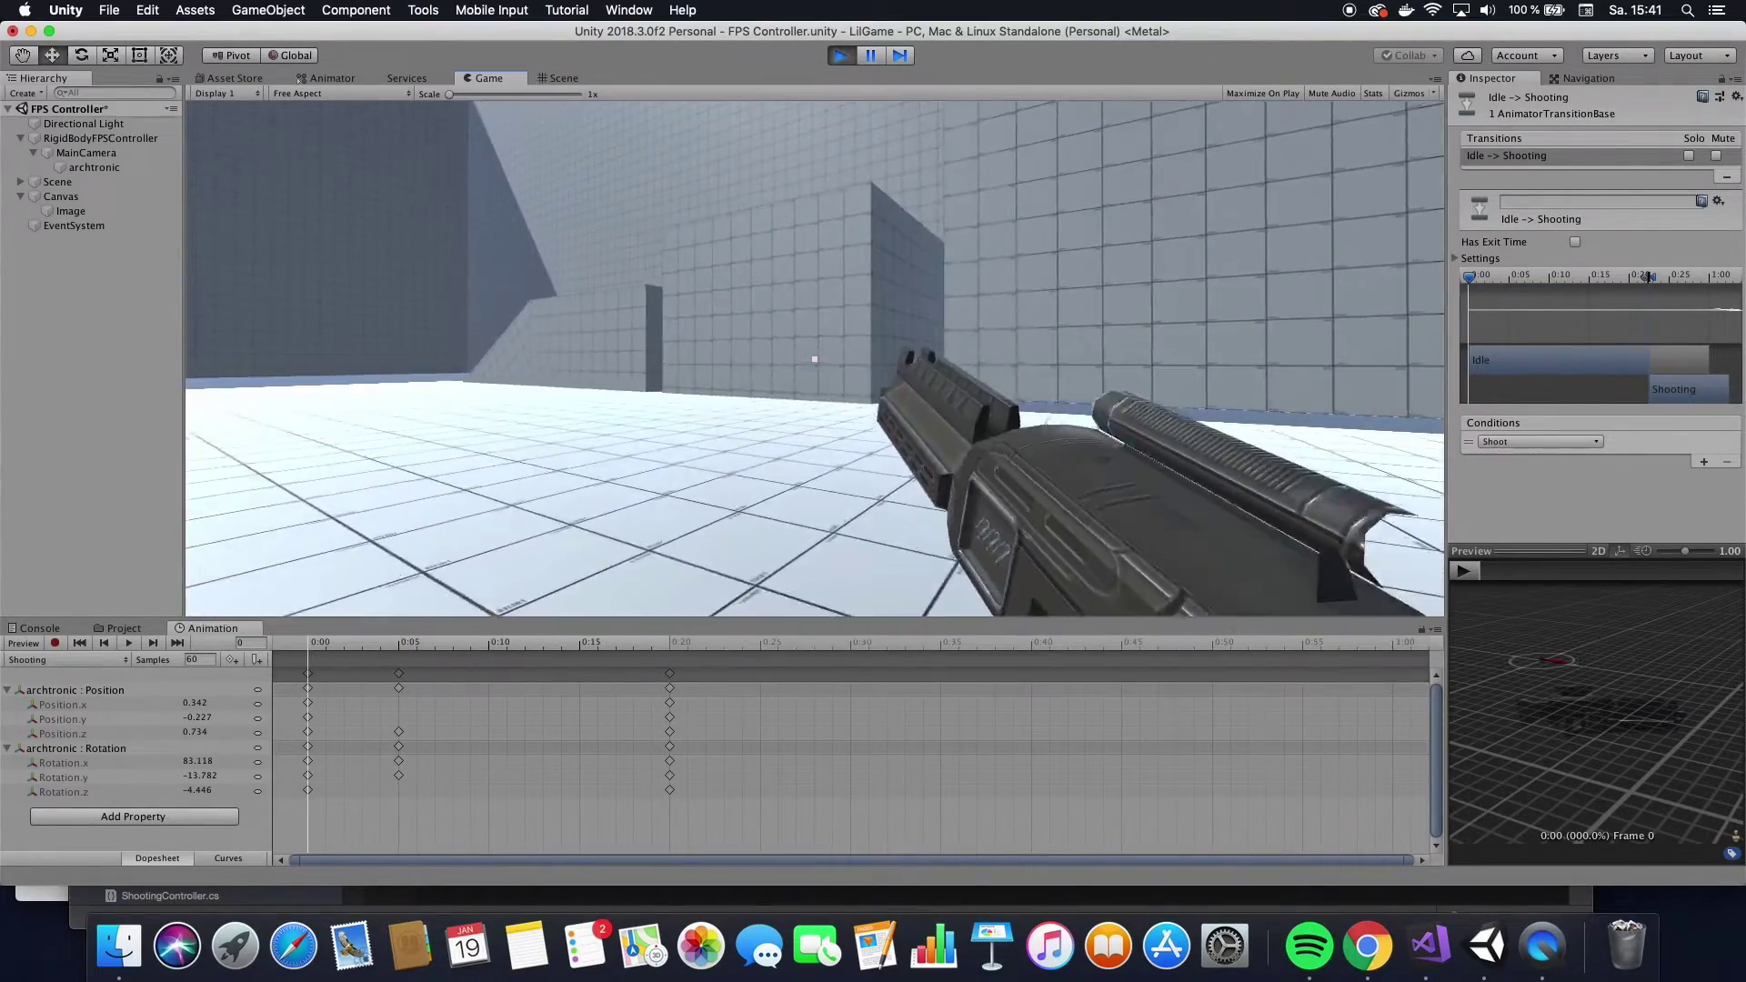
left_click(815, 360)
left_click(815, 360)
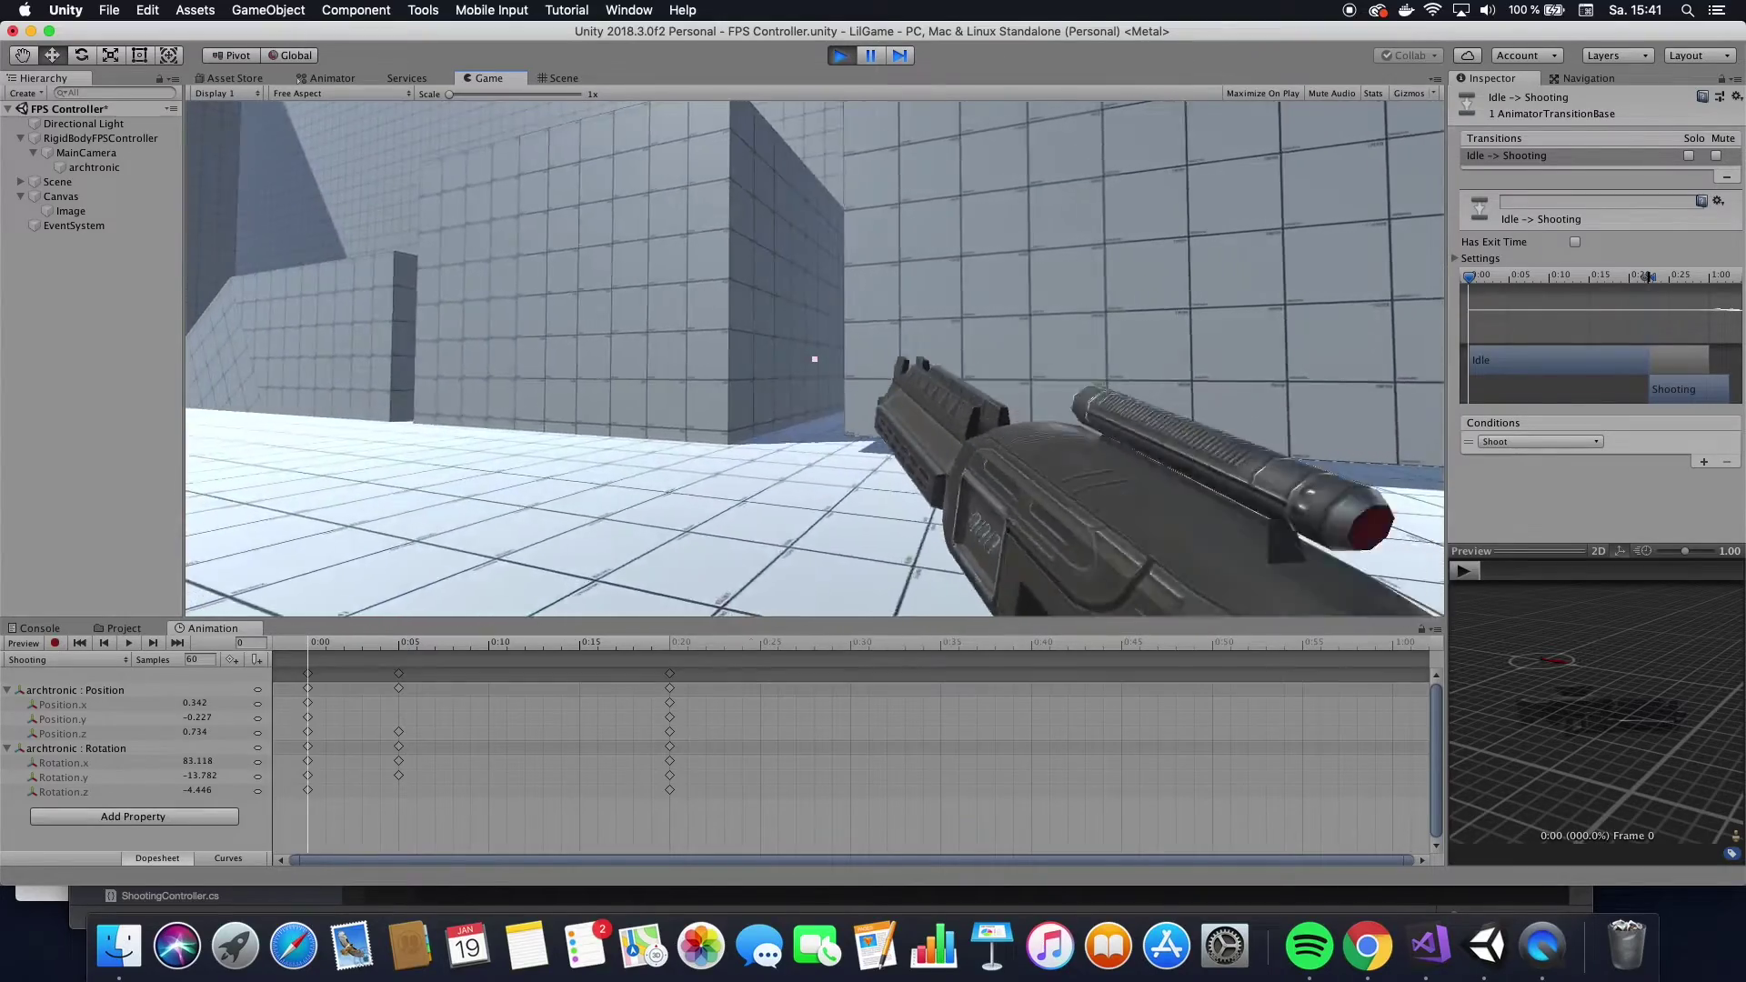
left_click(815, 359)
key("w")
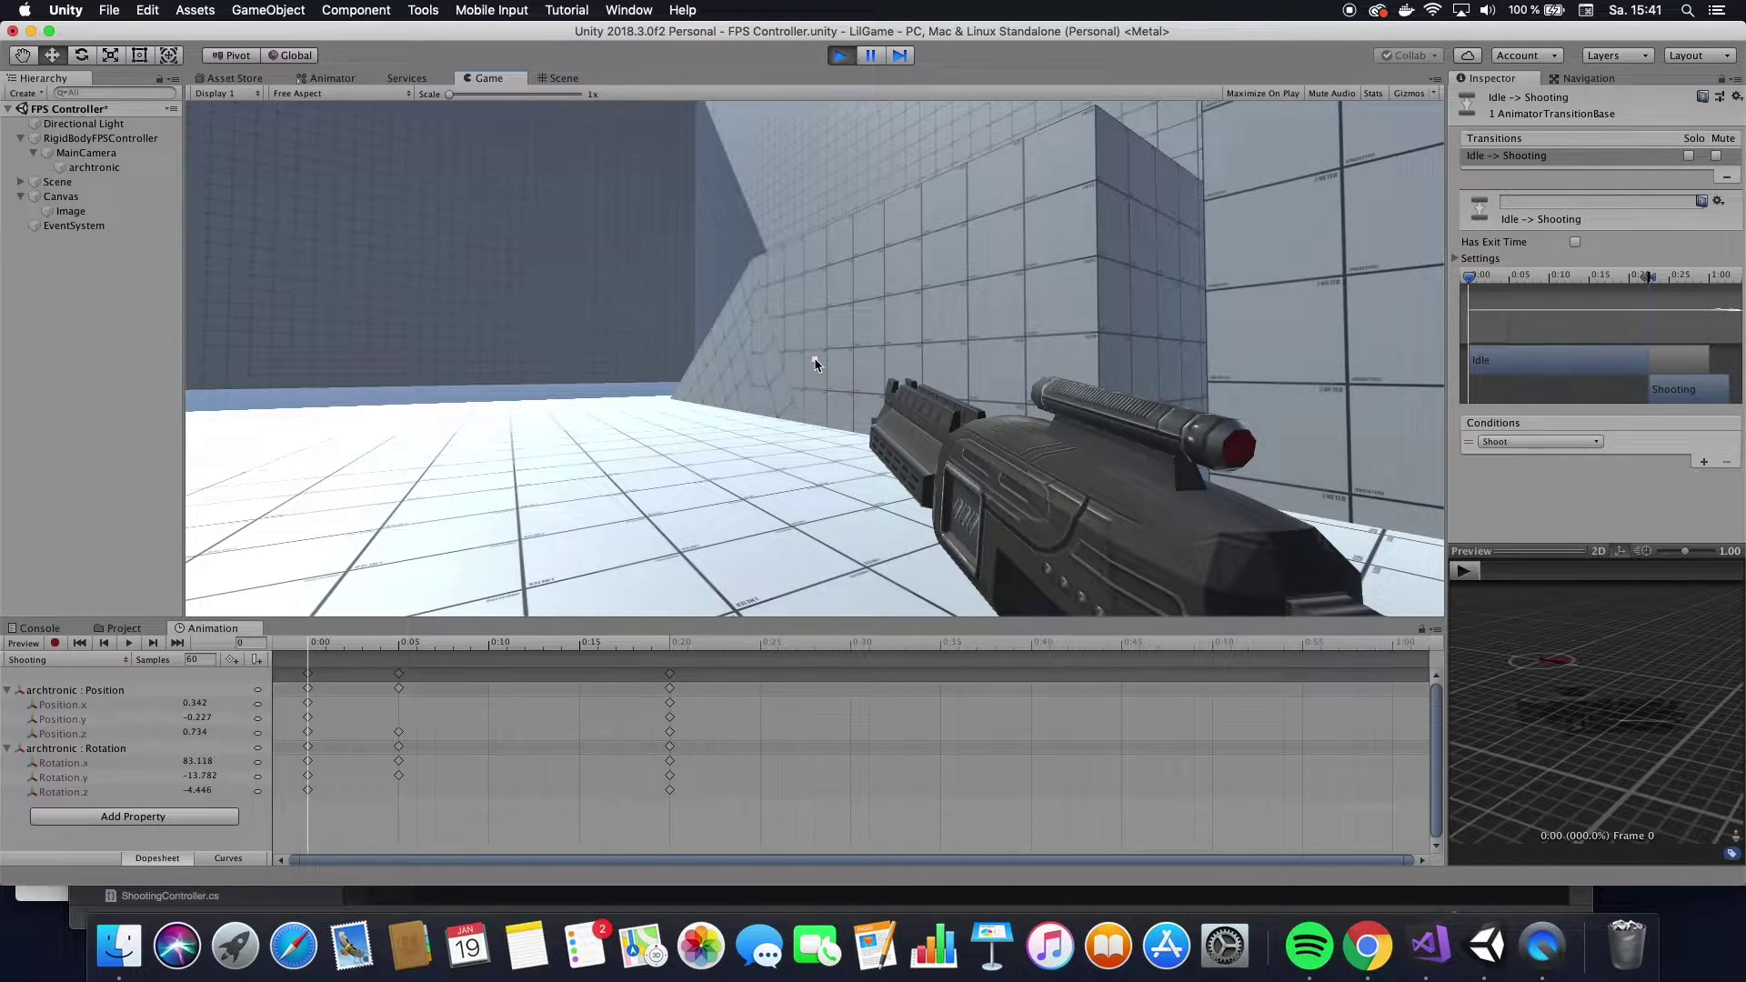
key("super+p")
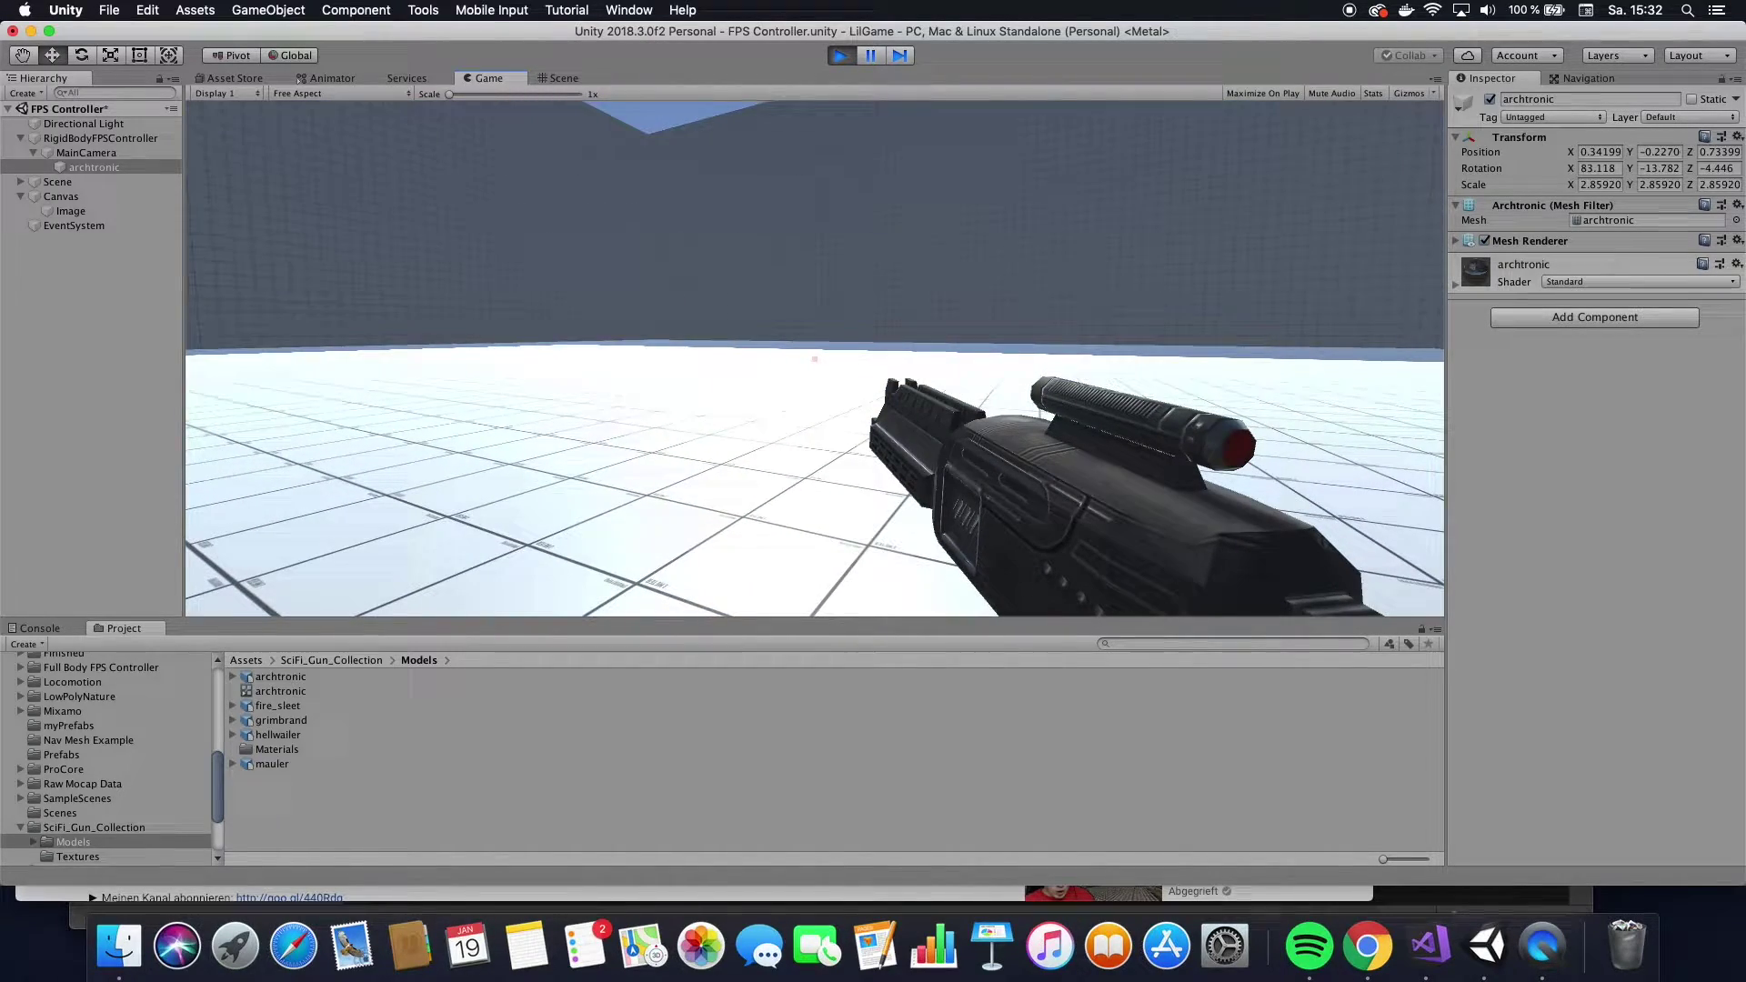
Stop play mode and focus the Scene view on the archtronic gun under MainCamera.
key("super+p")
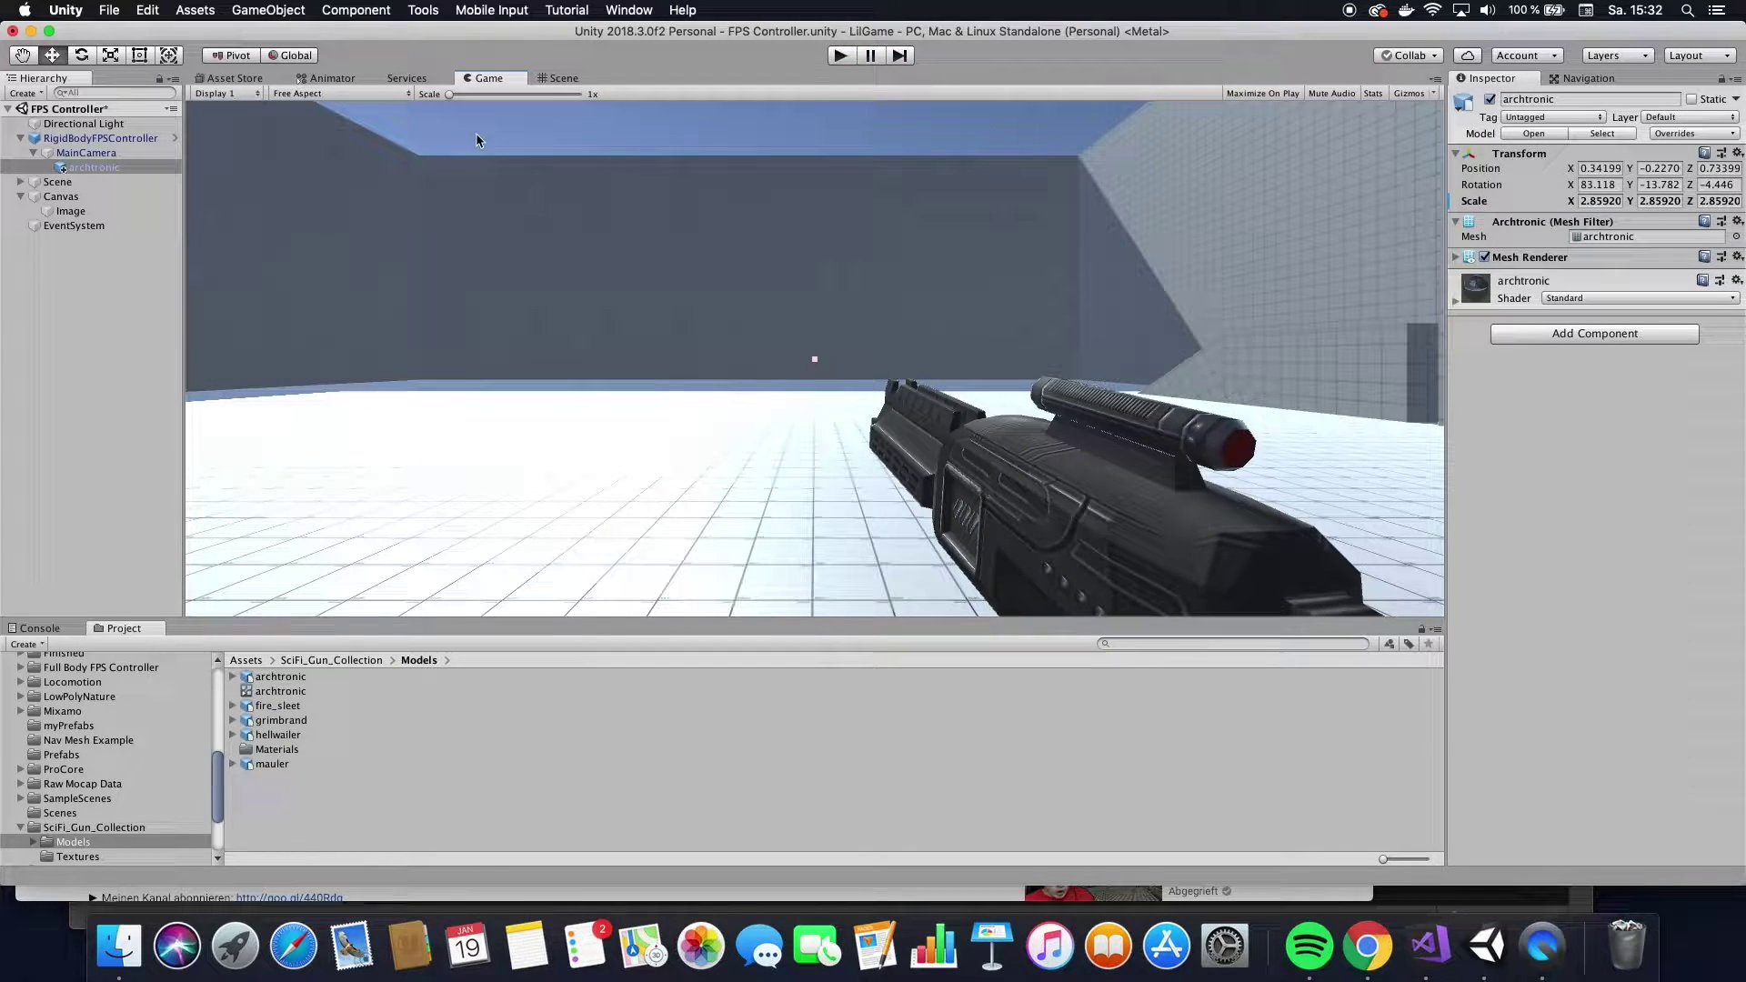
left_click(559, 78)
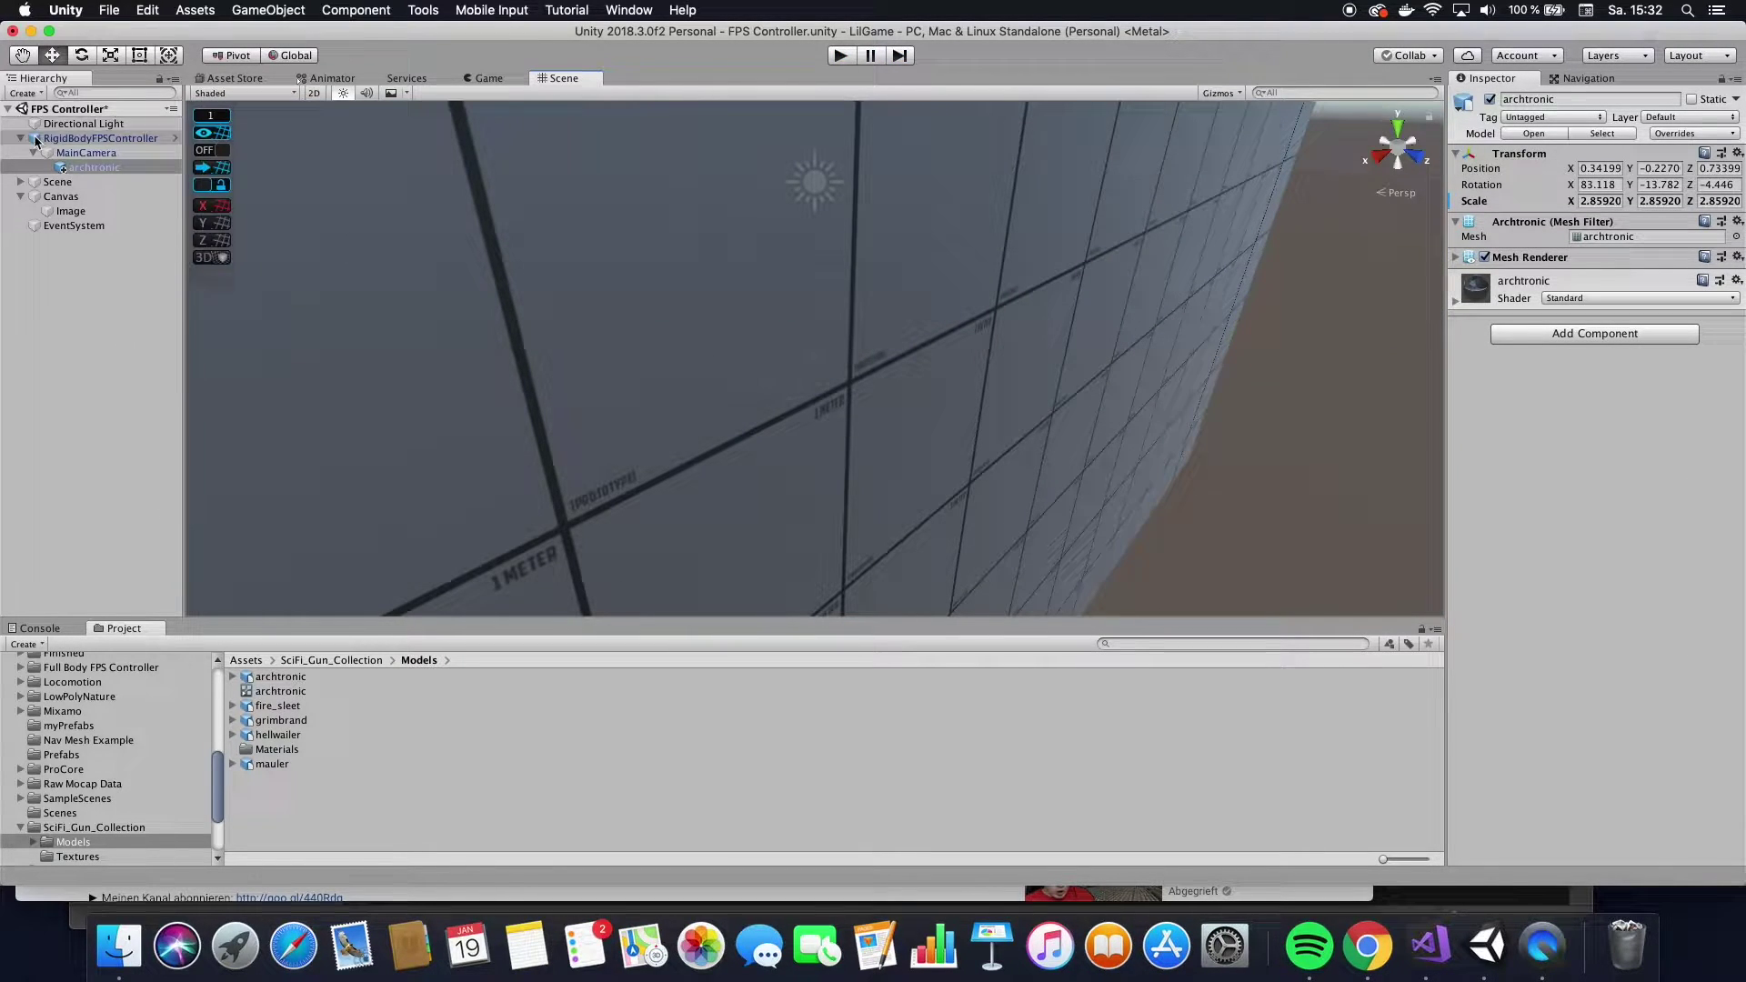
double_click(128, 170)
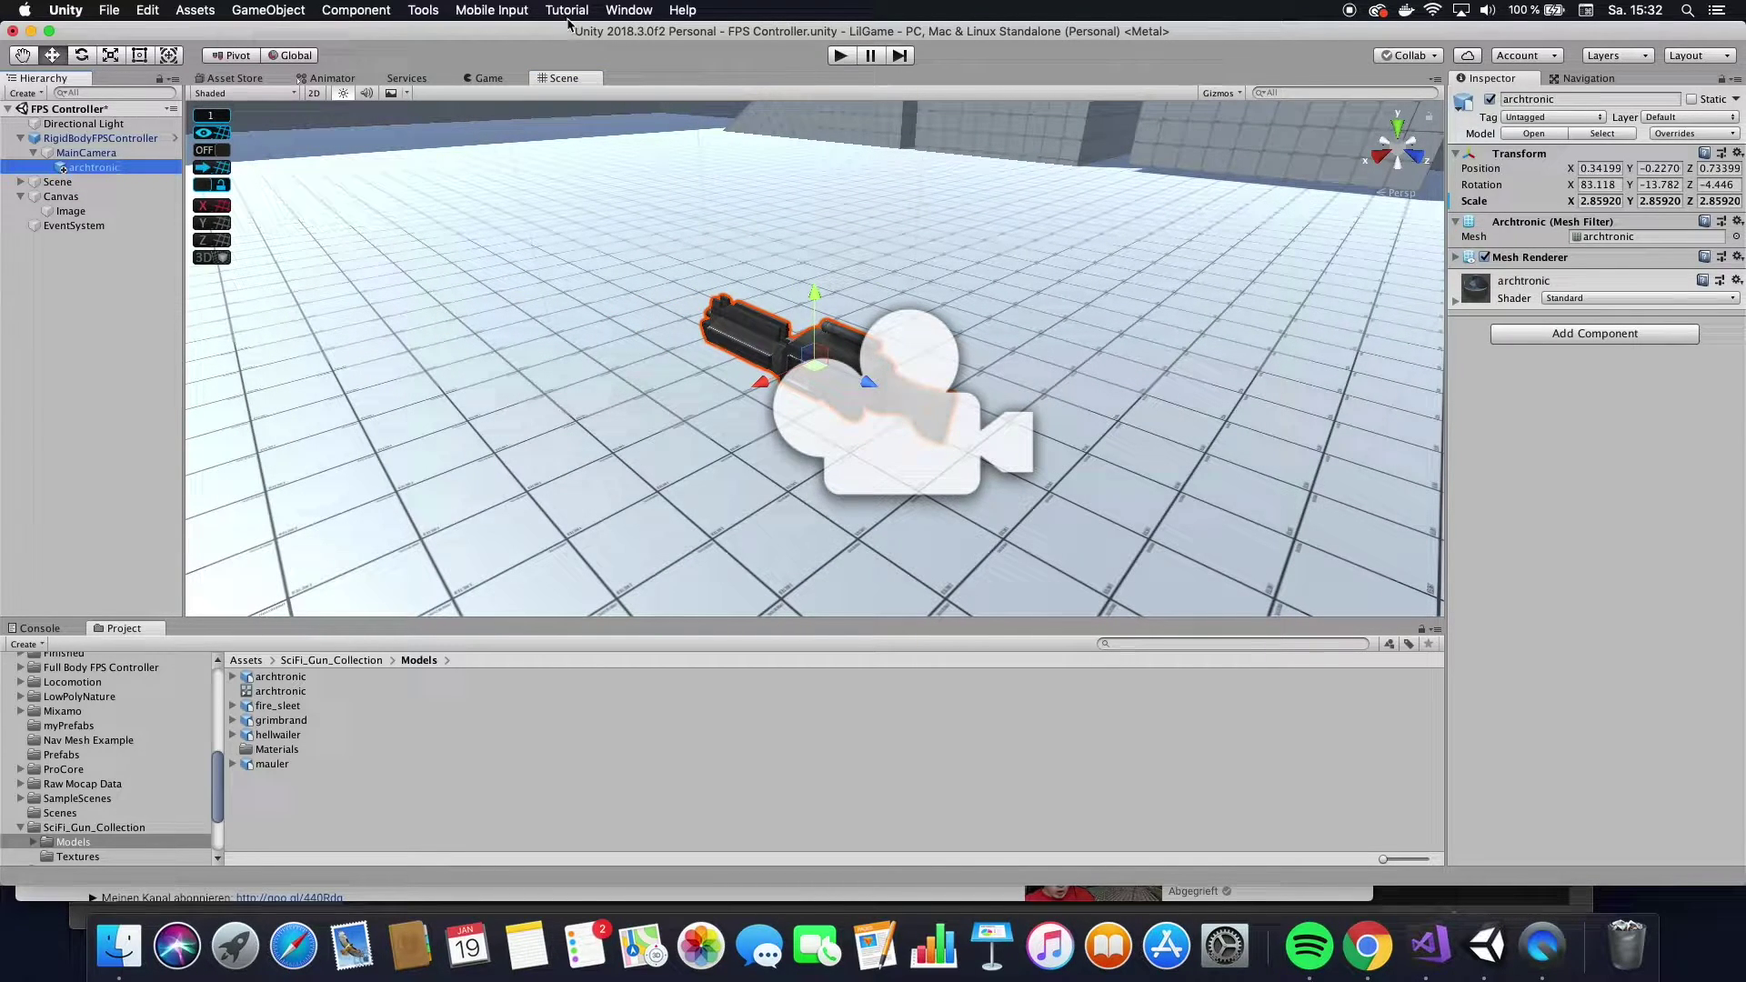
Open the Animation window and create a clip named Idle for the archtronic gun in the Models folder.
left_click(628, 10)
mouse_move(671, 230)
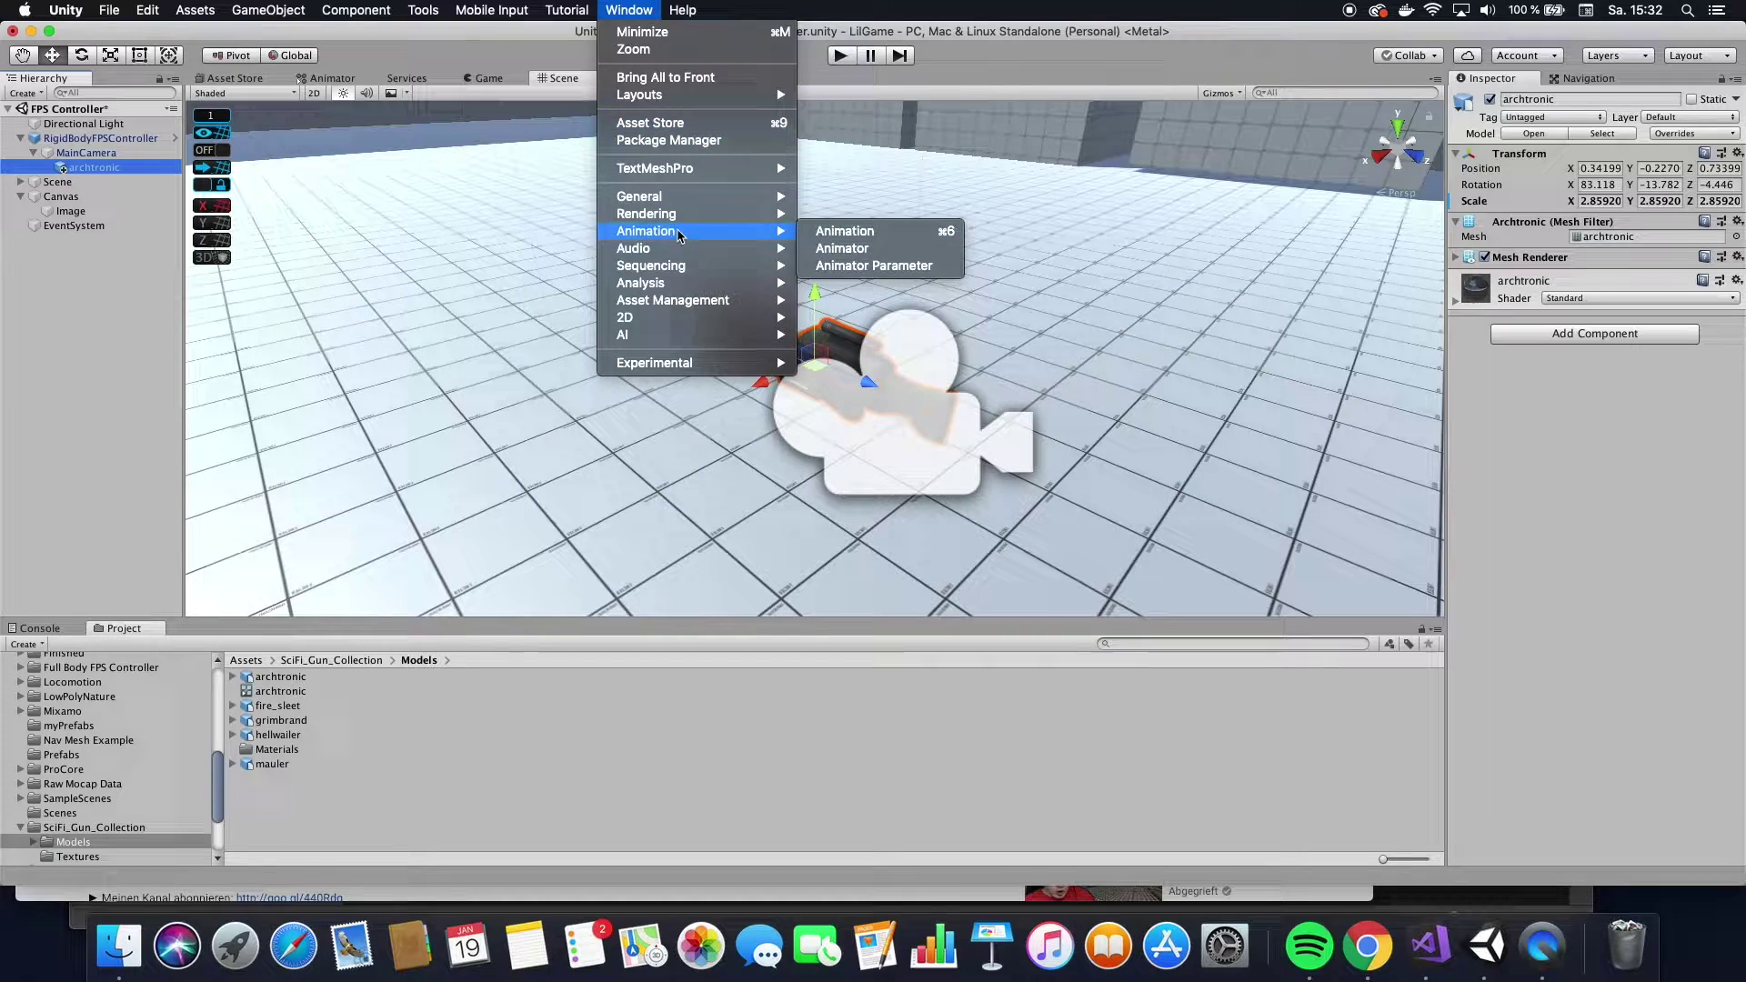
left_click(873, 228)
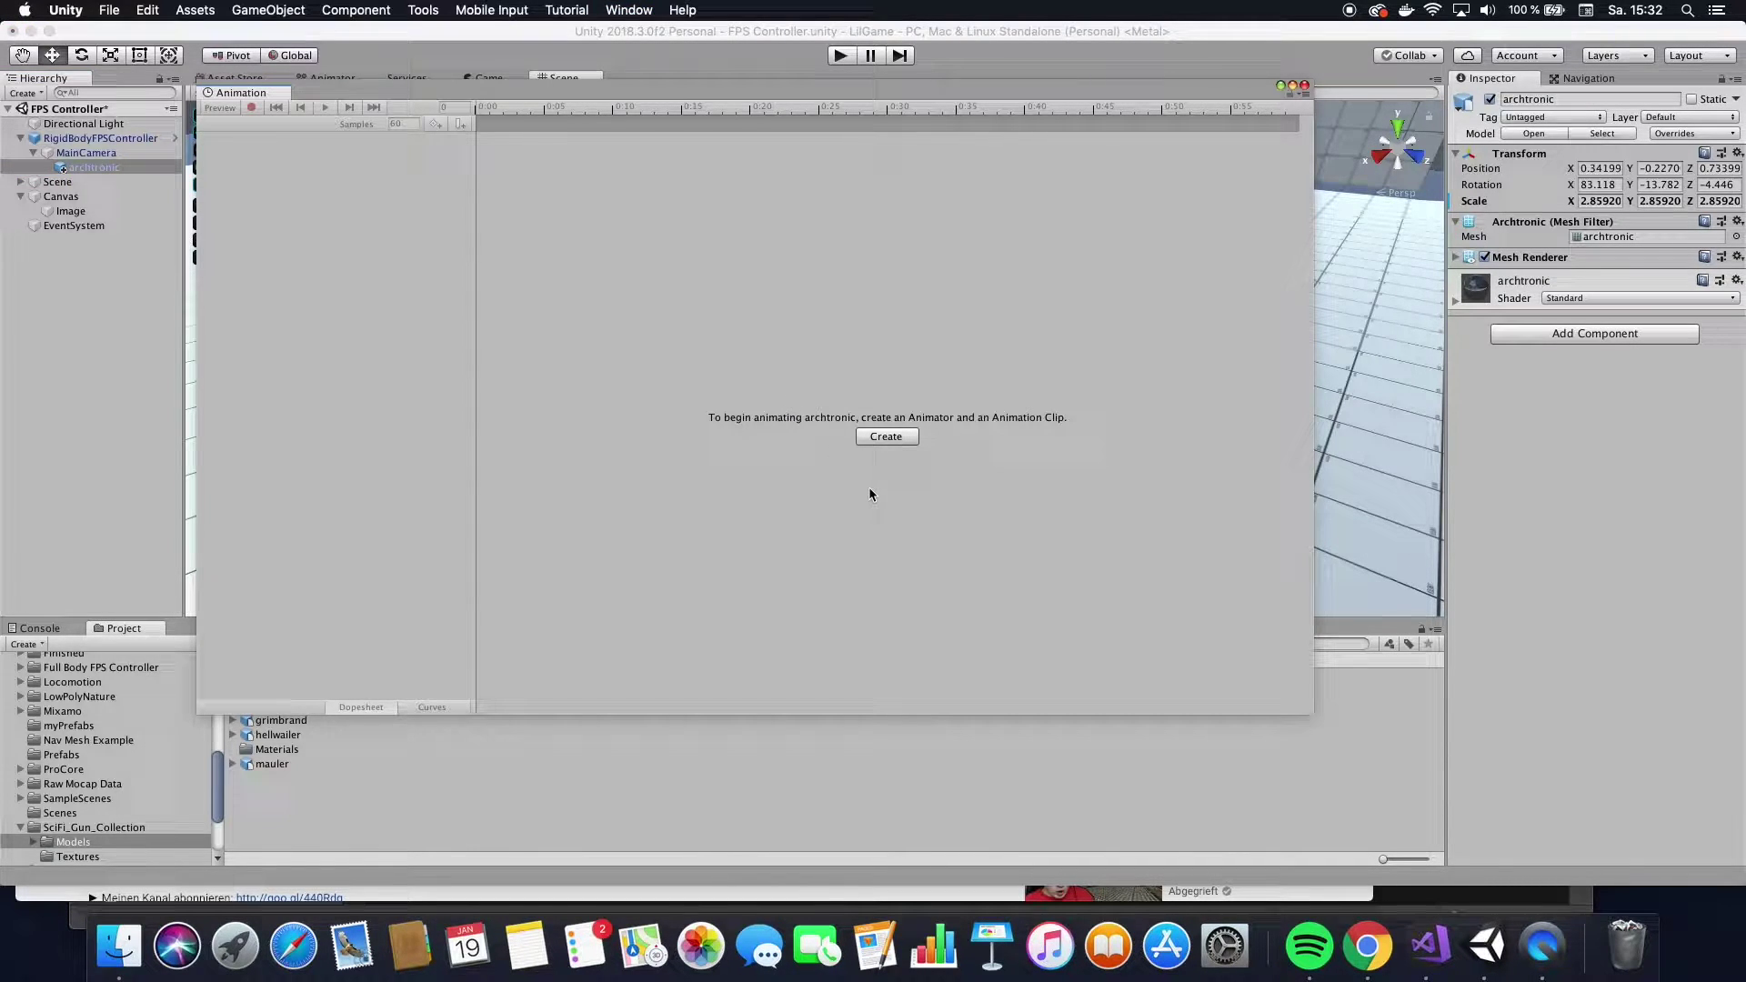
left_click(887, 437)
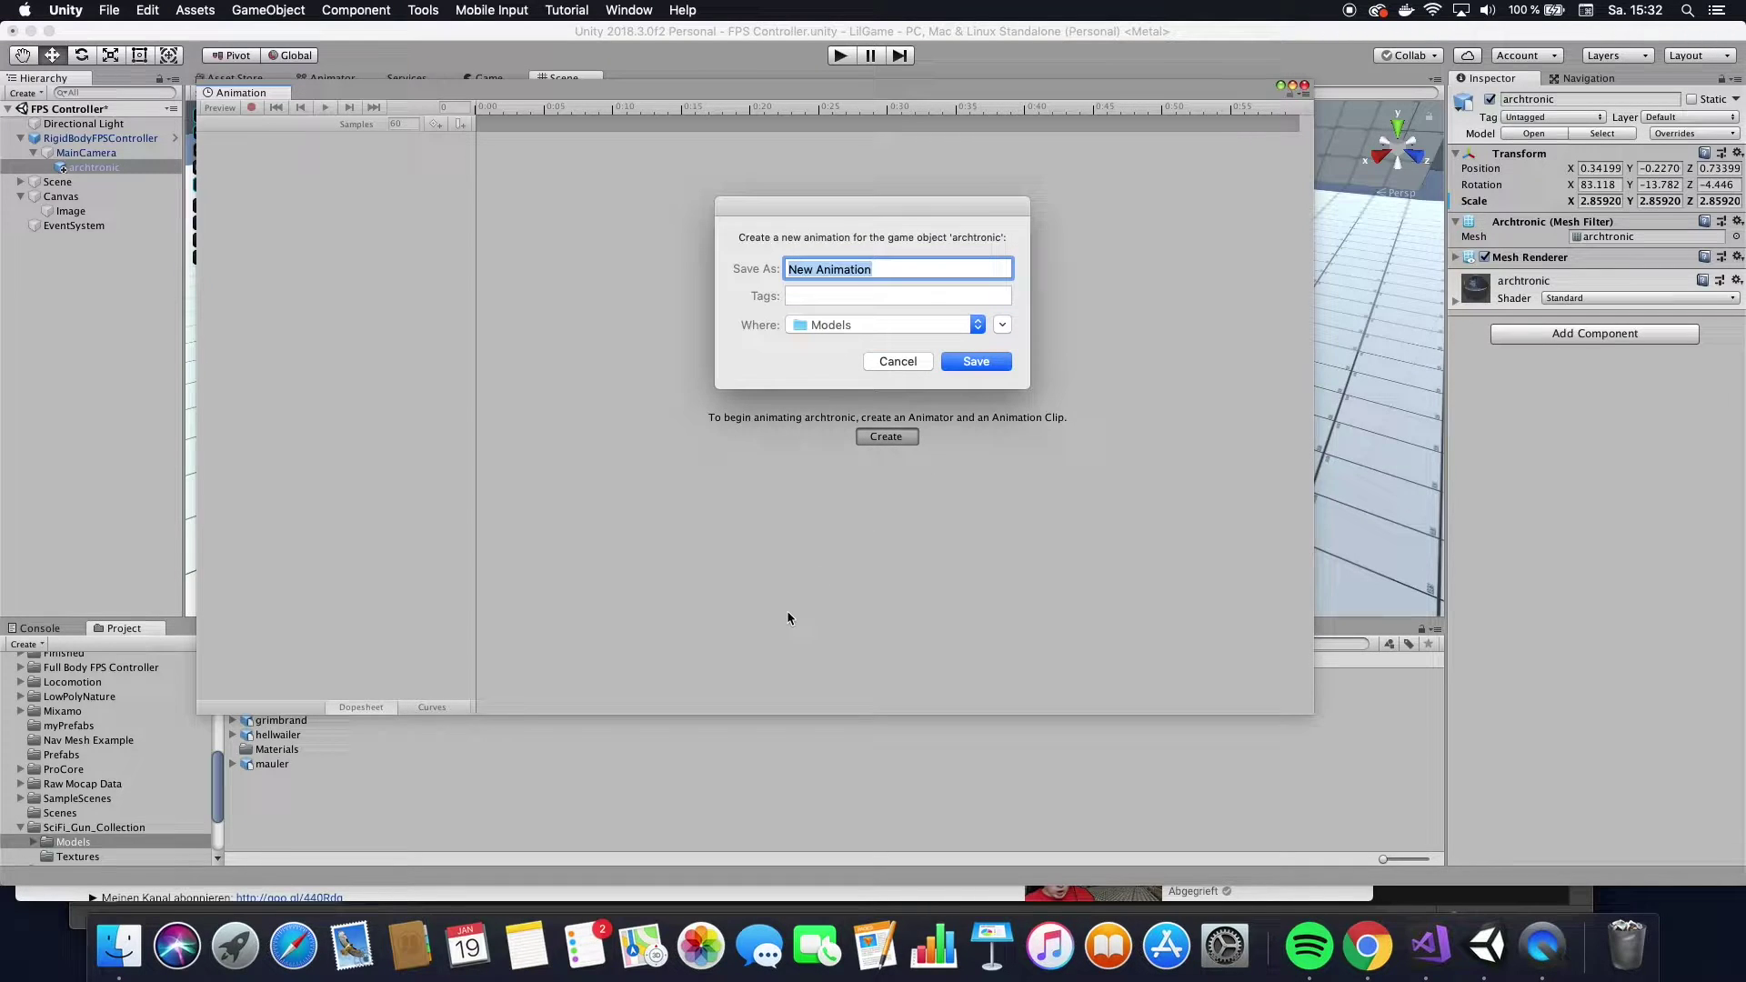
key("BackSpace")
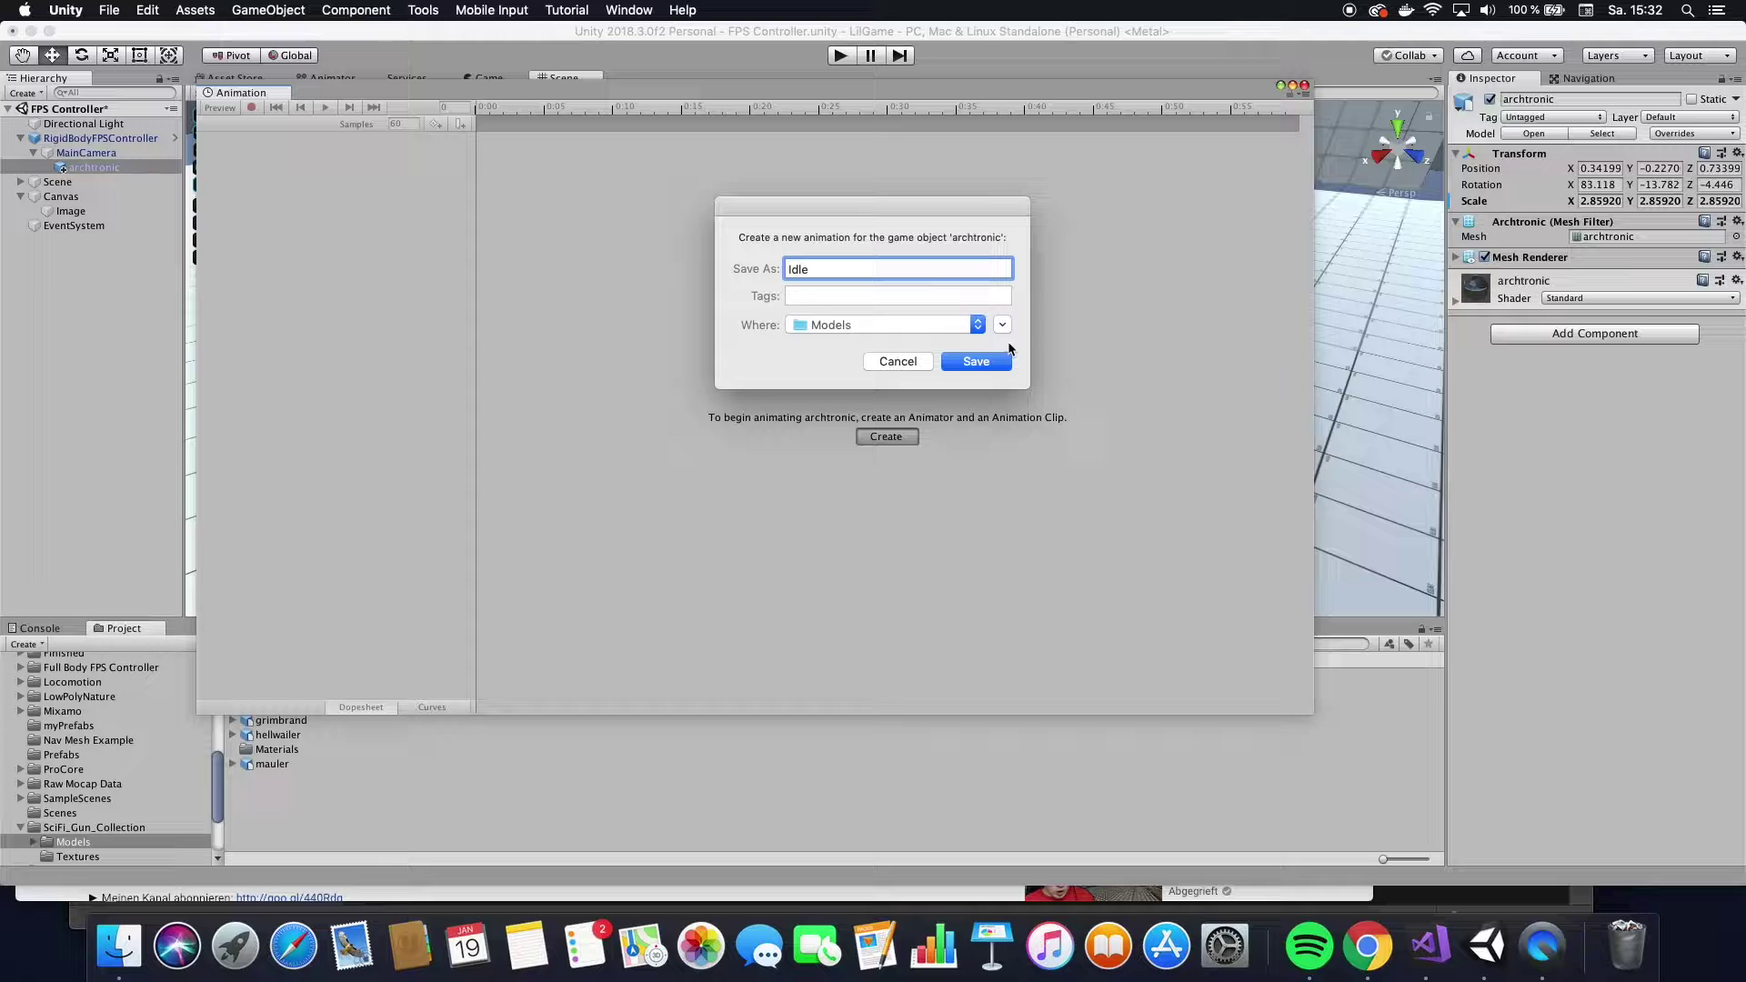
left_click(976, 362)
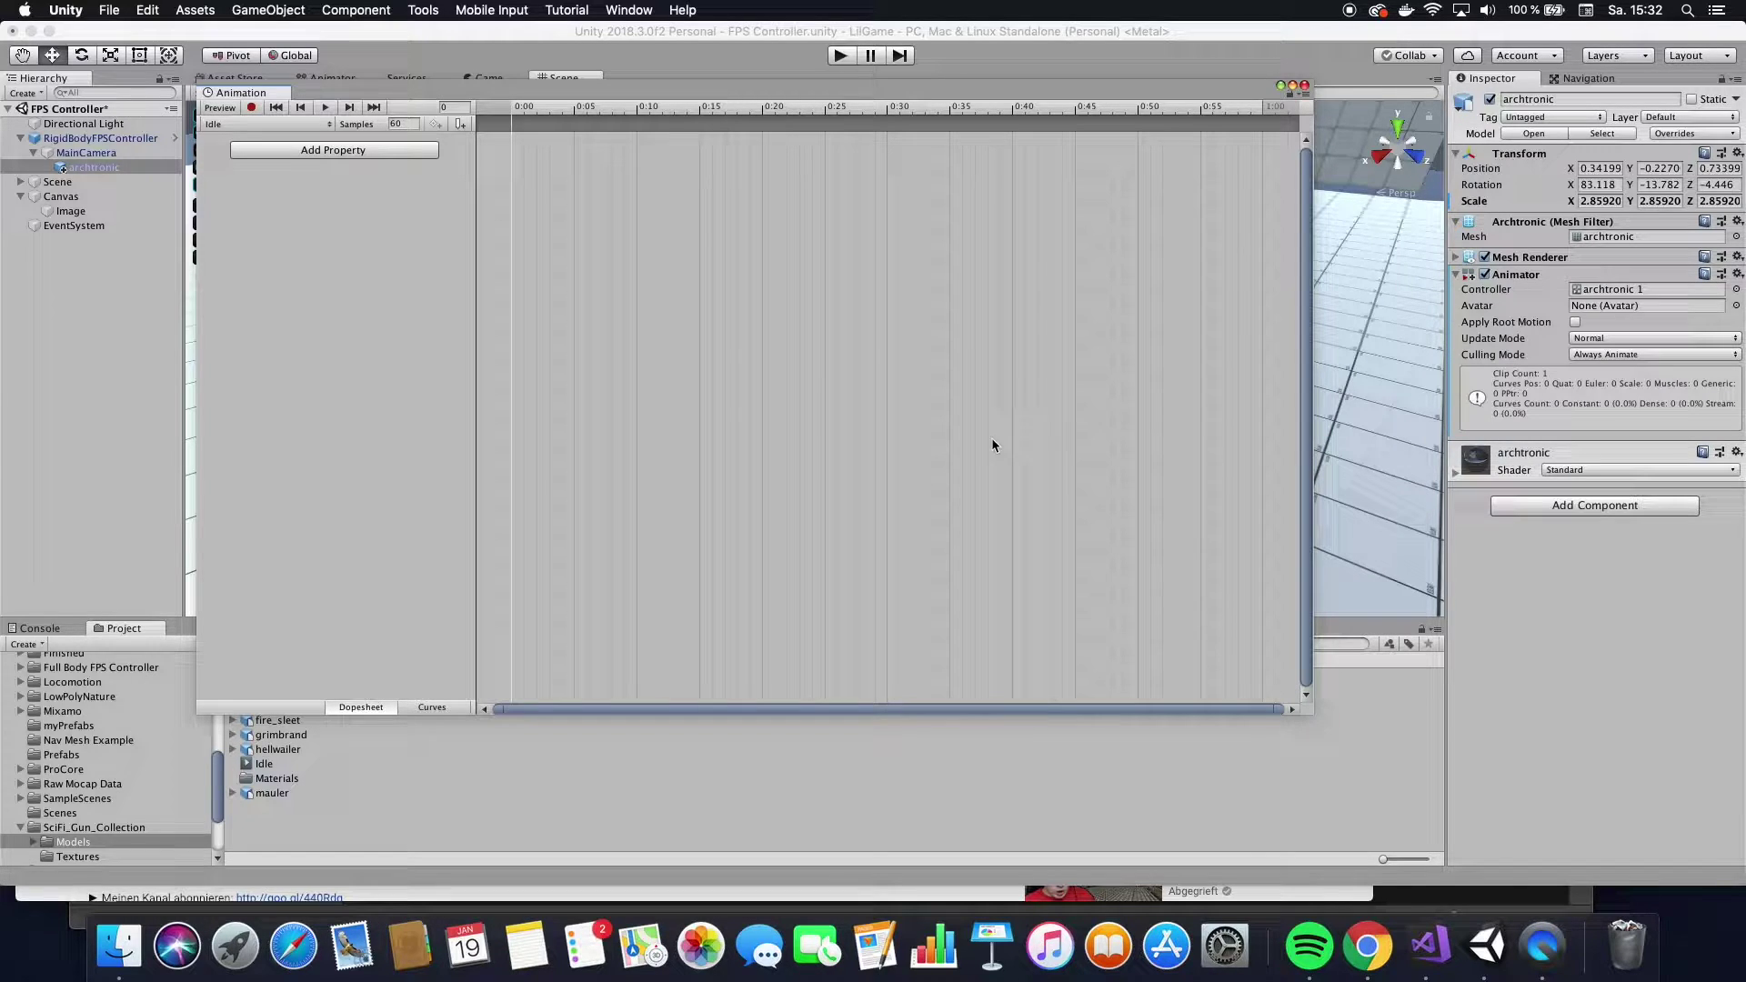
Dock the floating Animation window alongside the Console and Project panels.
left_click(571, 90)
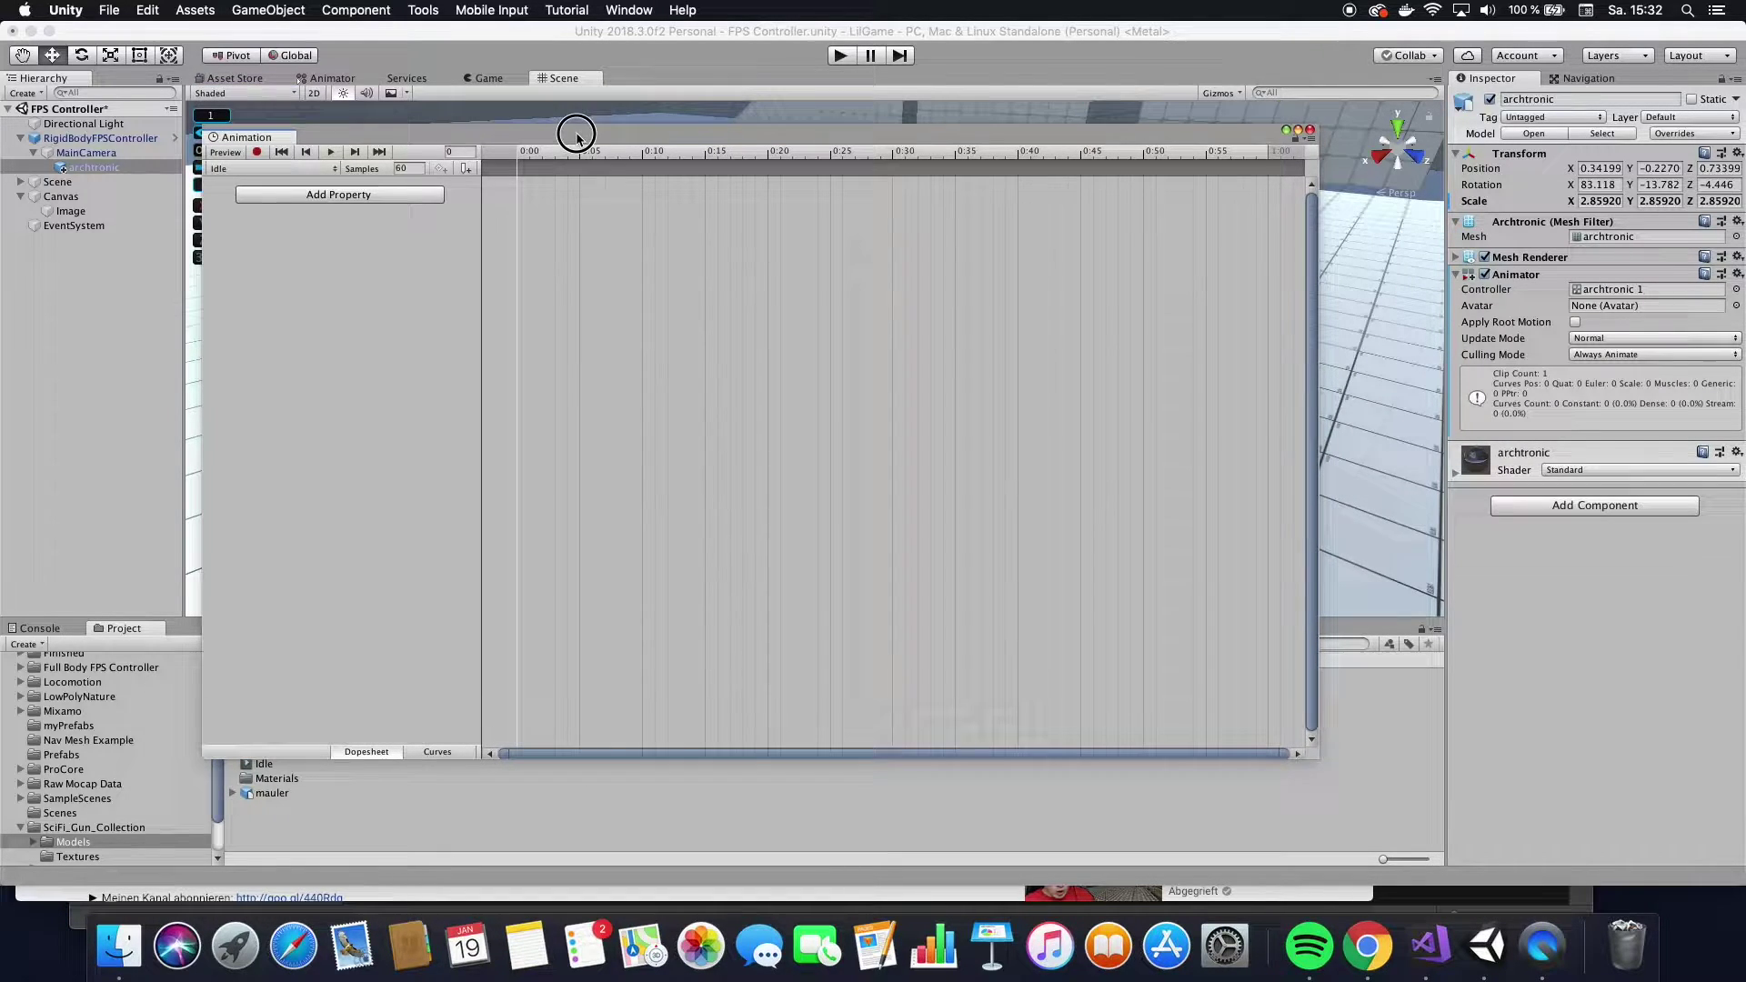
left_click_drag(398, 128, 171, 639)
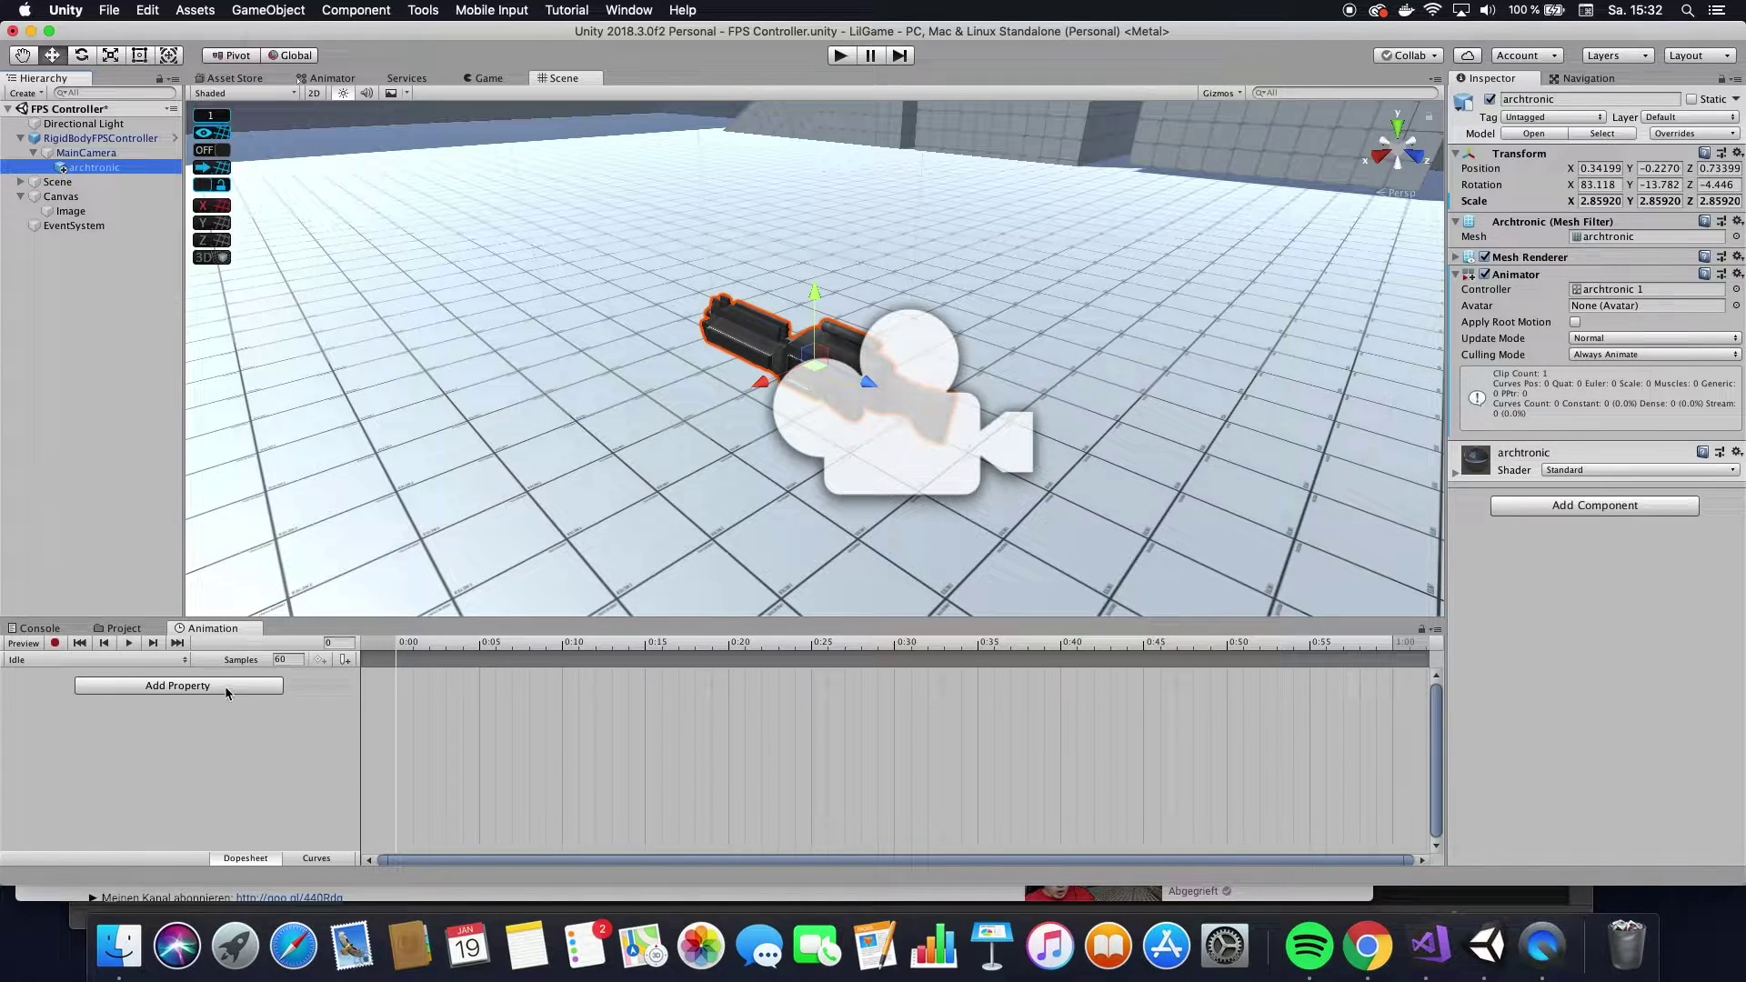
left_click(72, 662)
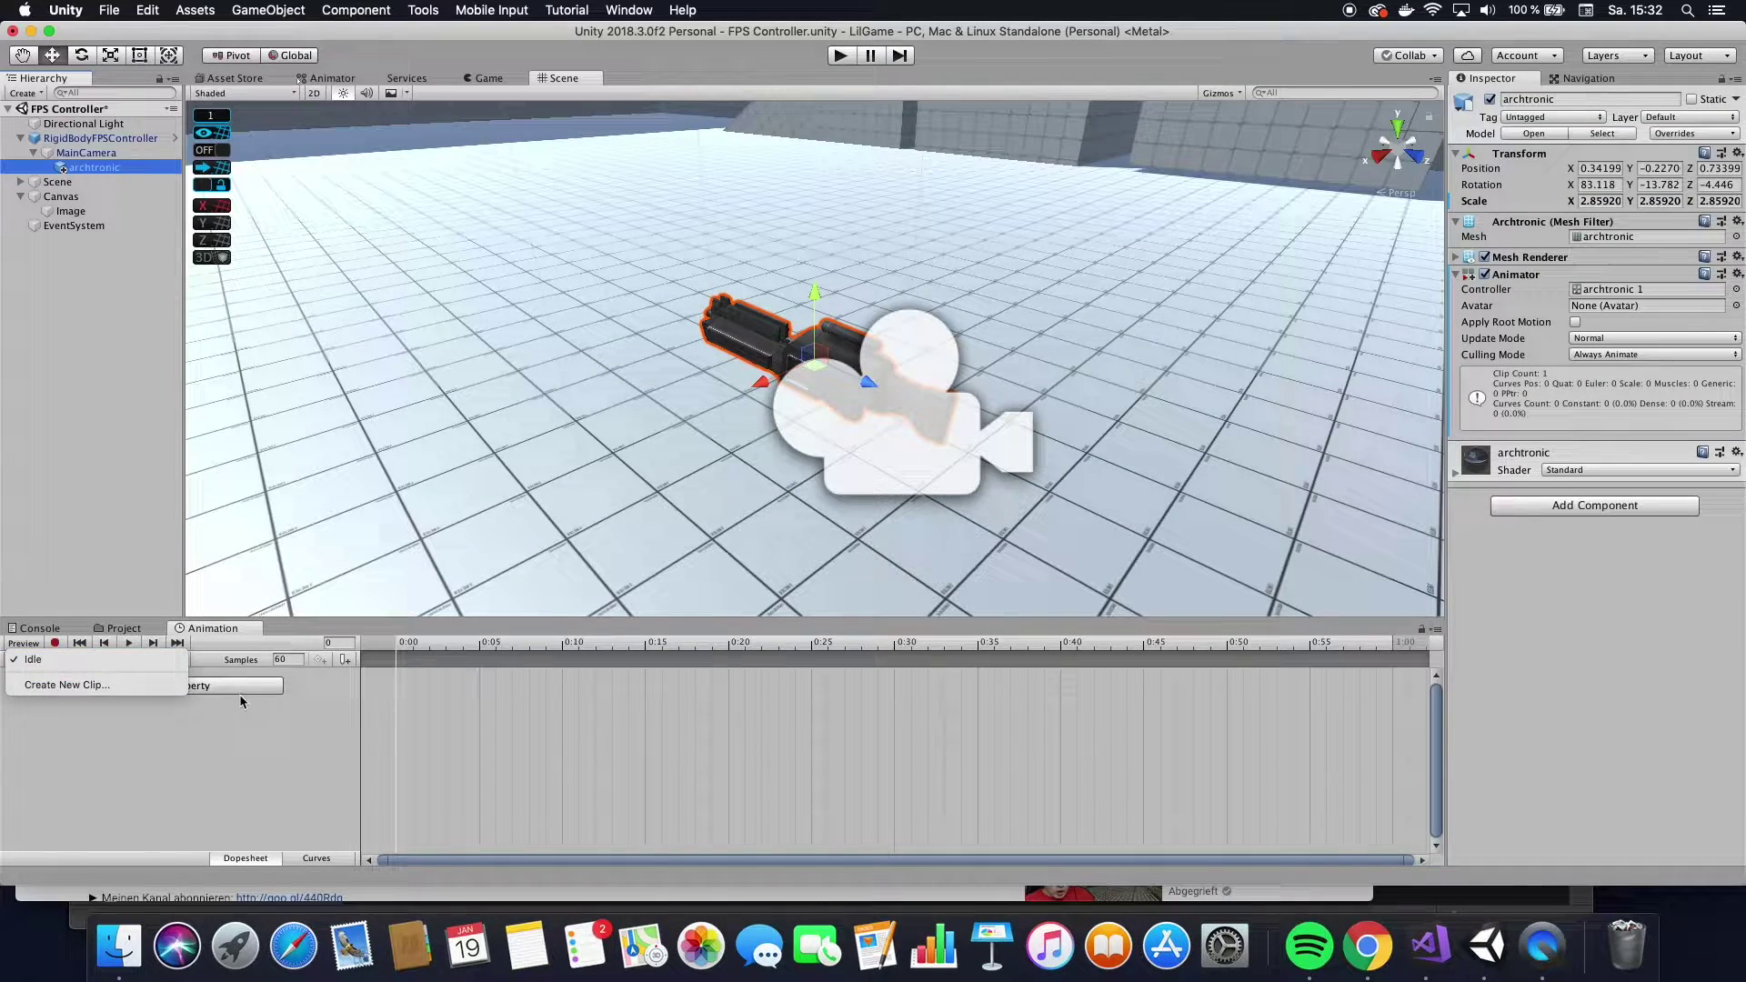
left_click(189, 718)
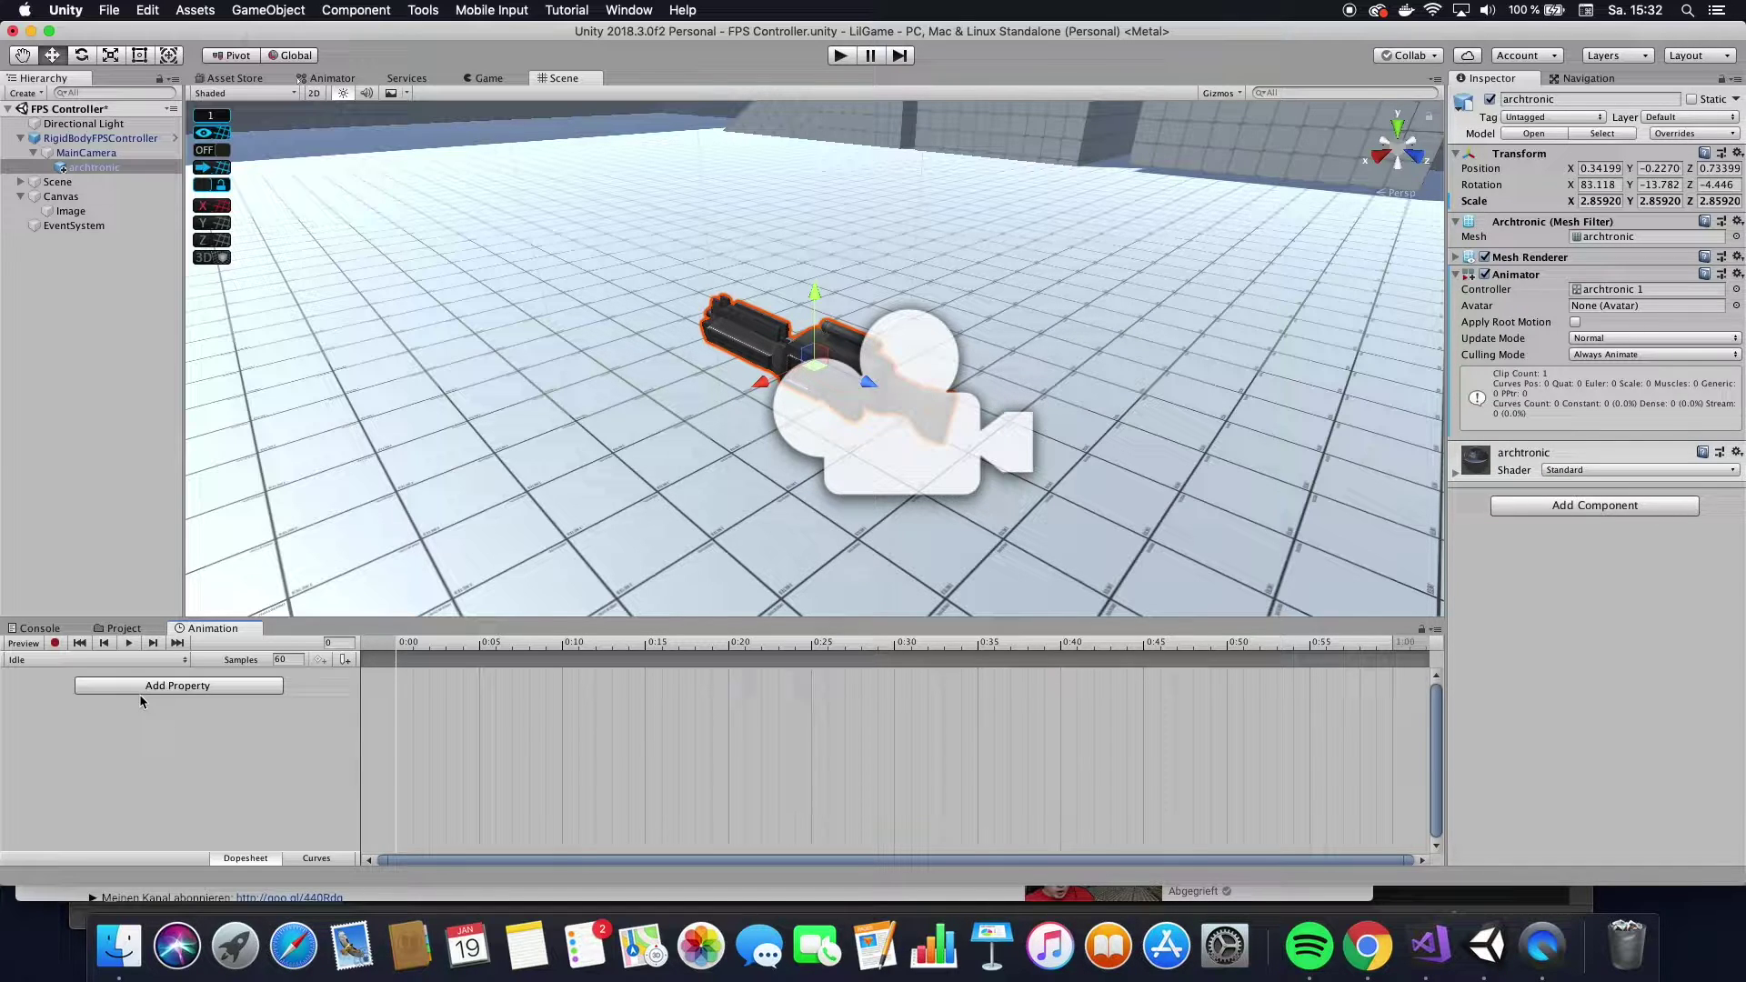
Add the archtronic gun's Transform Position as an animated property of the Idle clip.
left_click(161, 689)
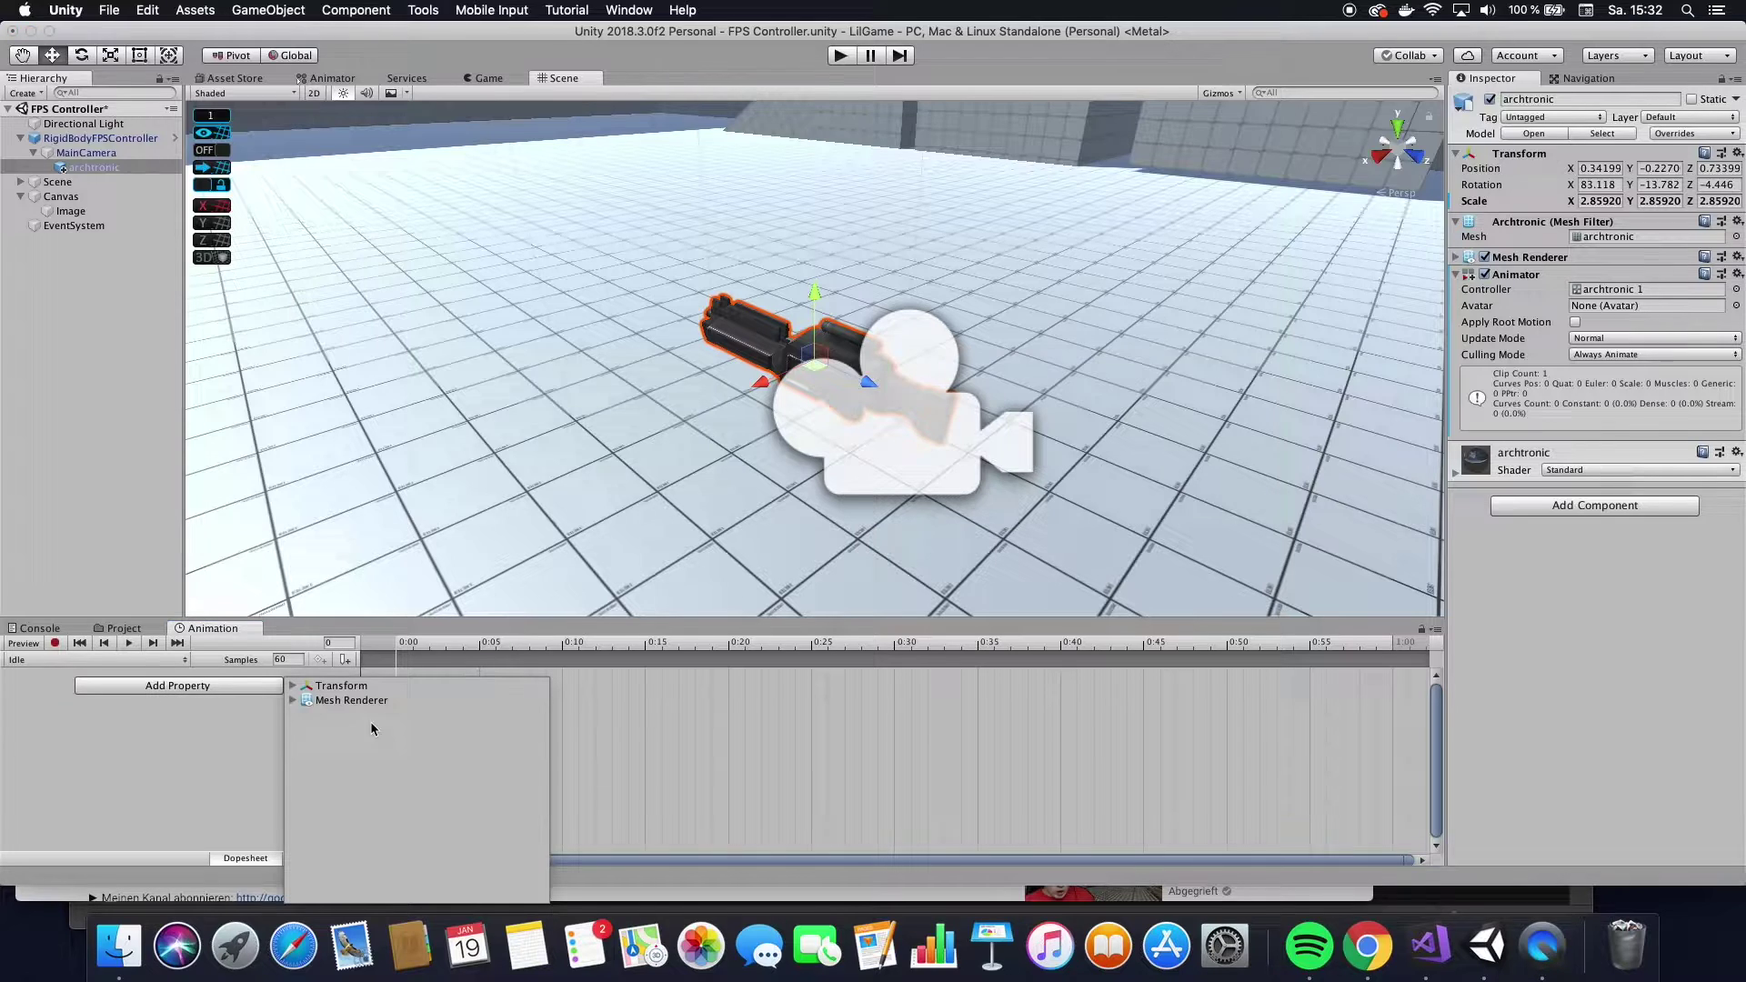
left_click(294, 686)
left_click(541, 701)
left_click(259, 719)
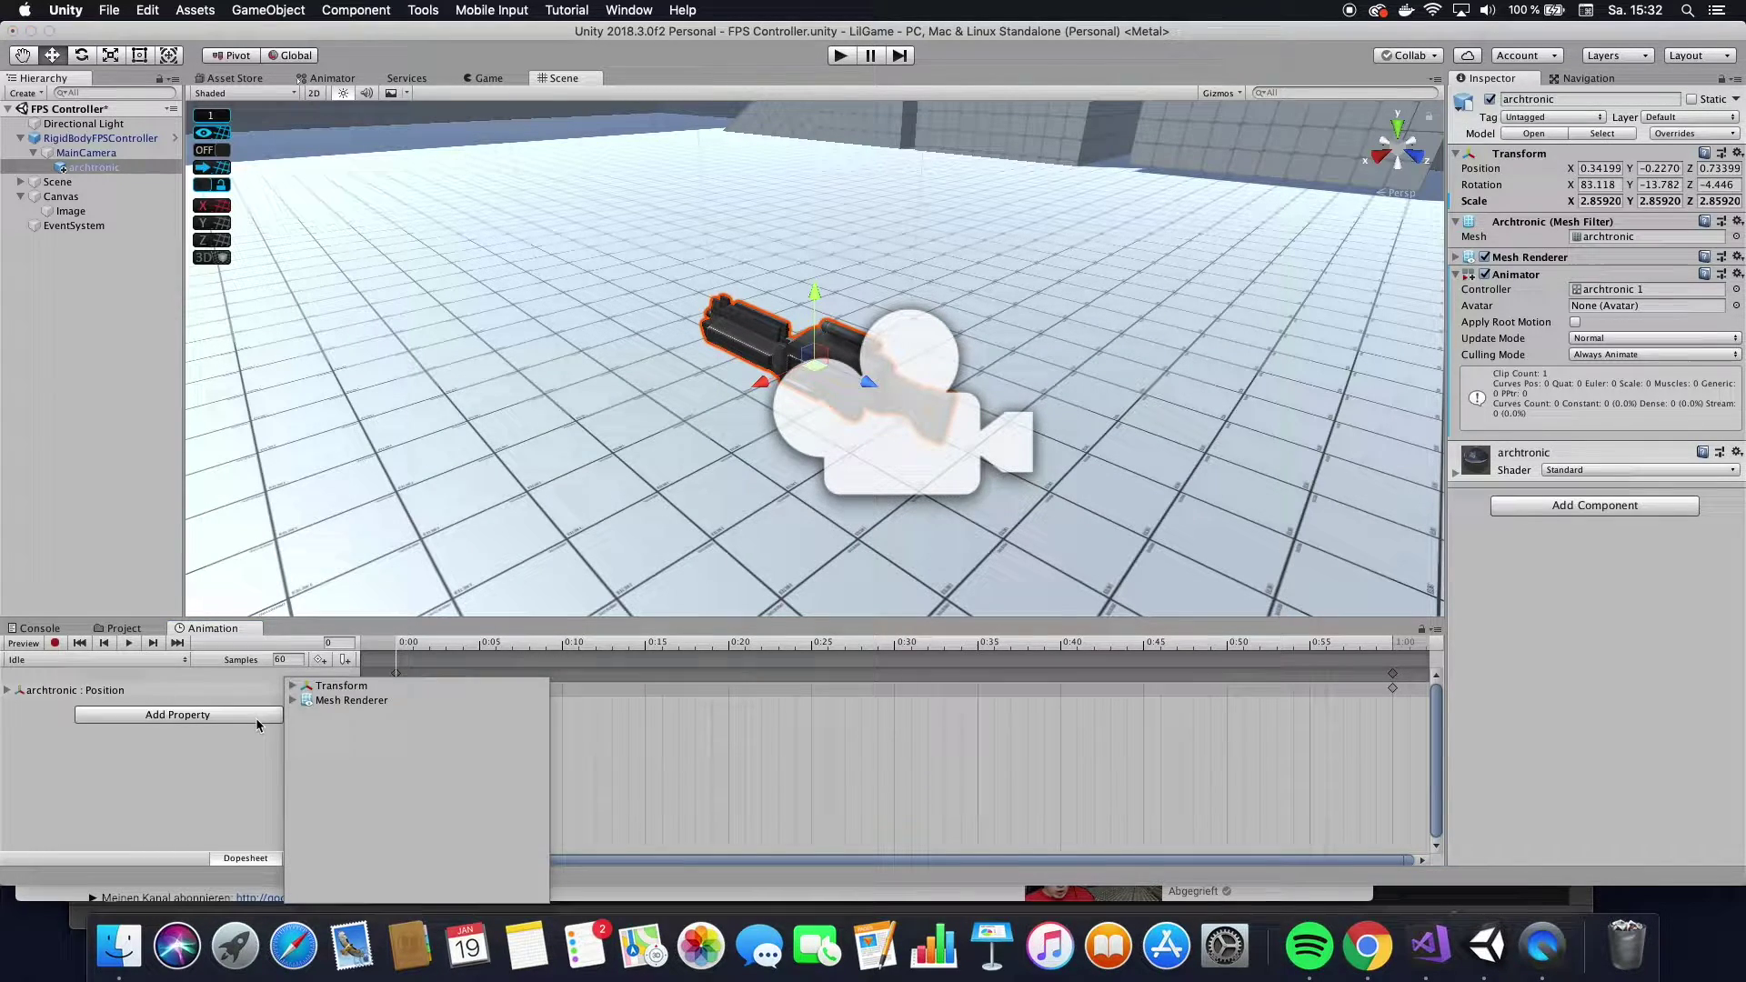
left_click(341, 685)
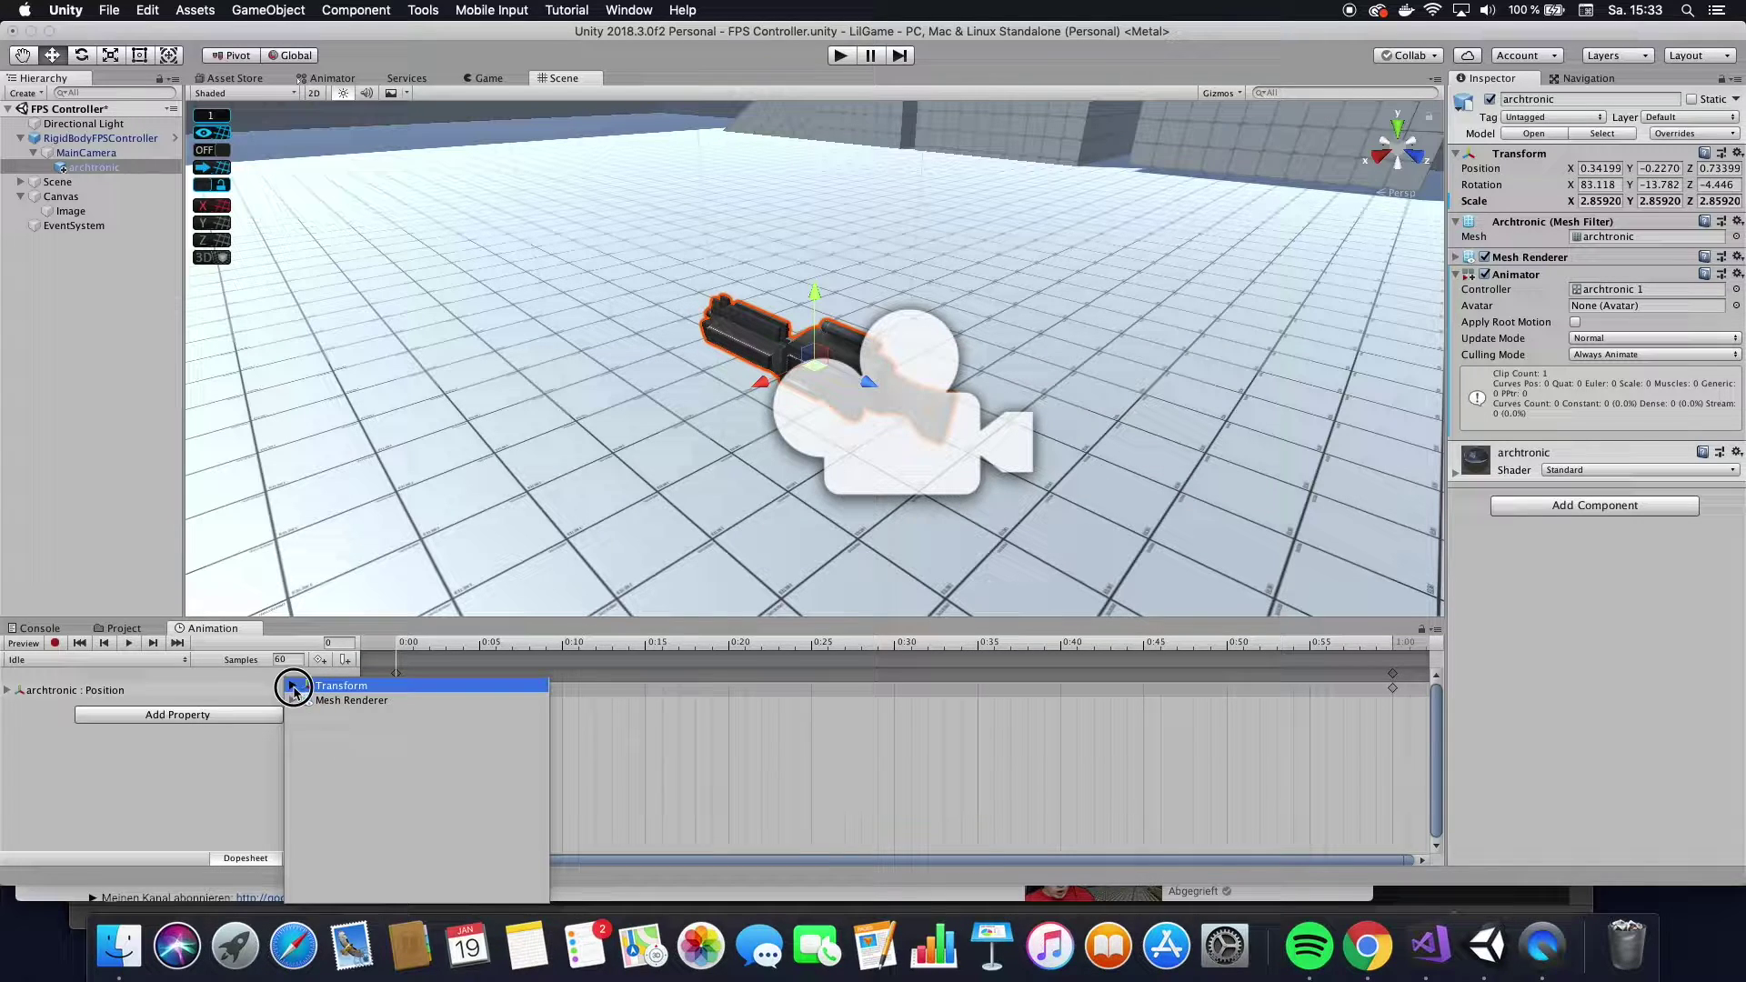
left_click(292, 686)
left_click(541, 715)
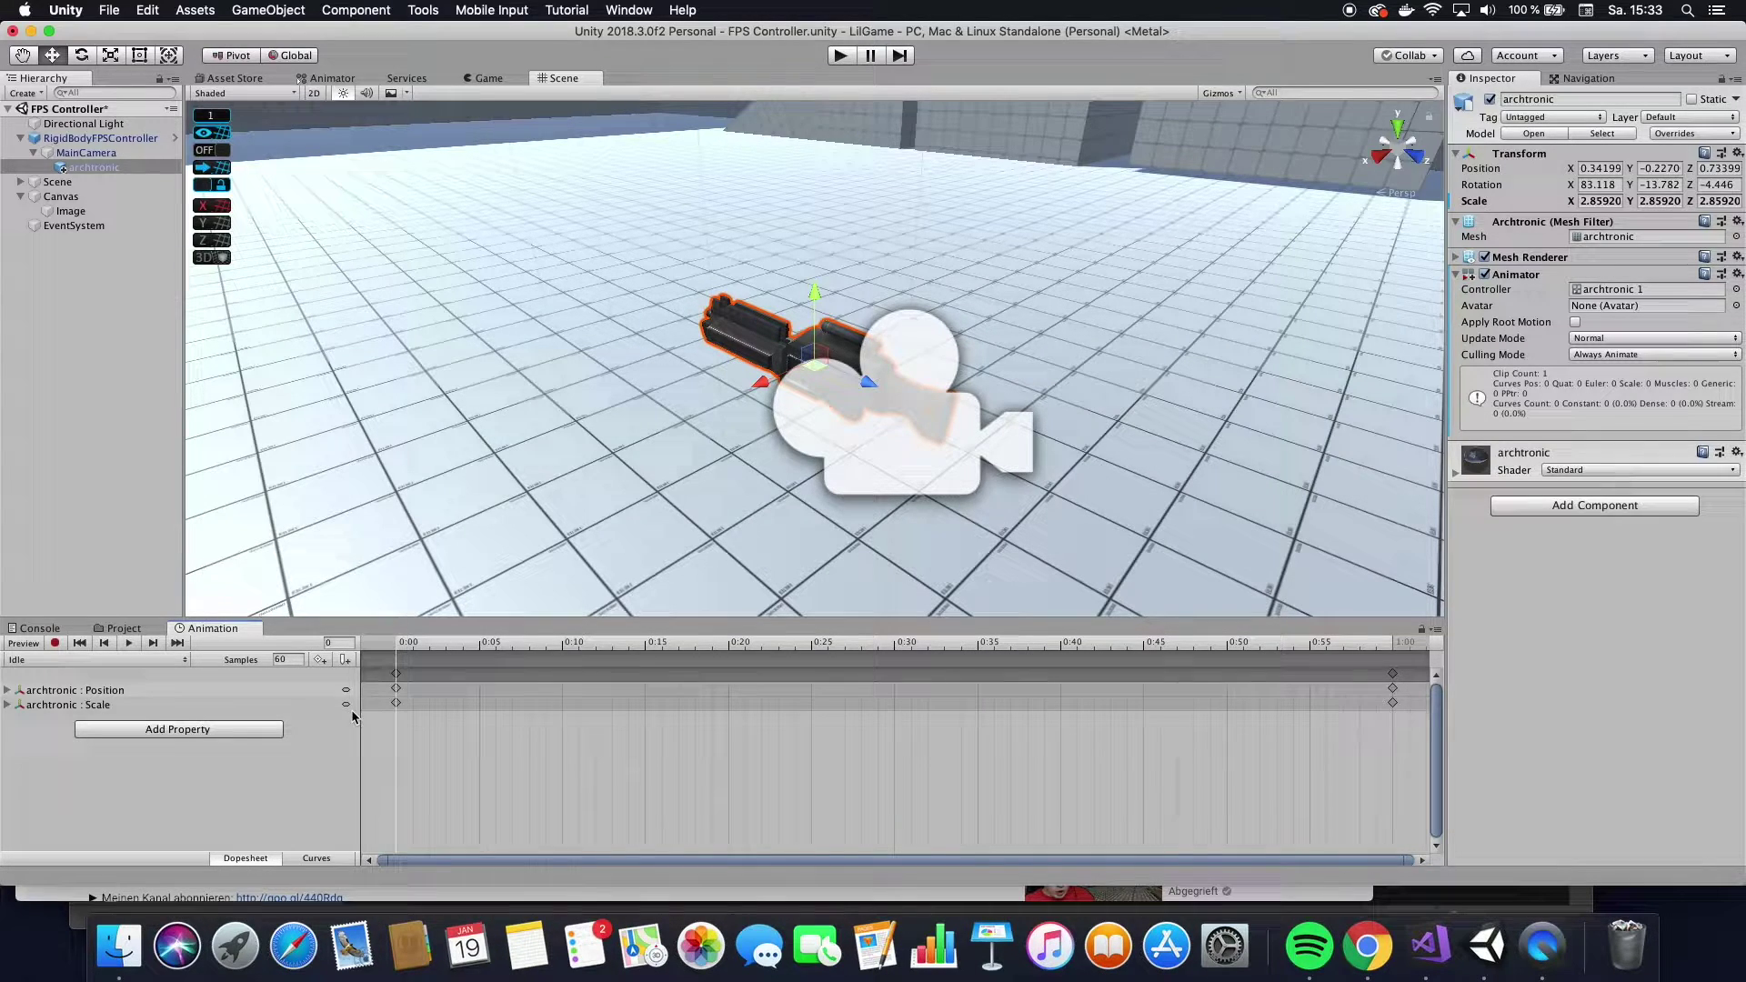
left_click(273, 705)
right_click(276, 704)
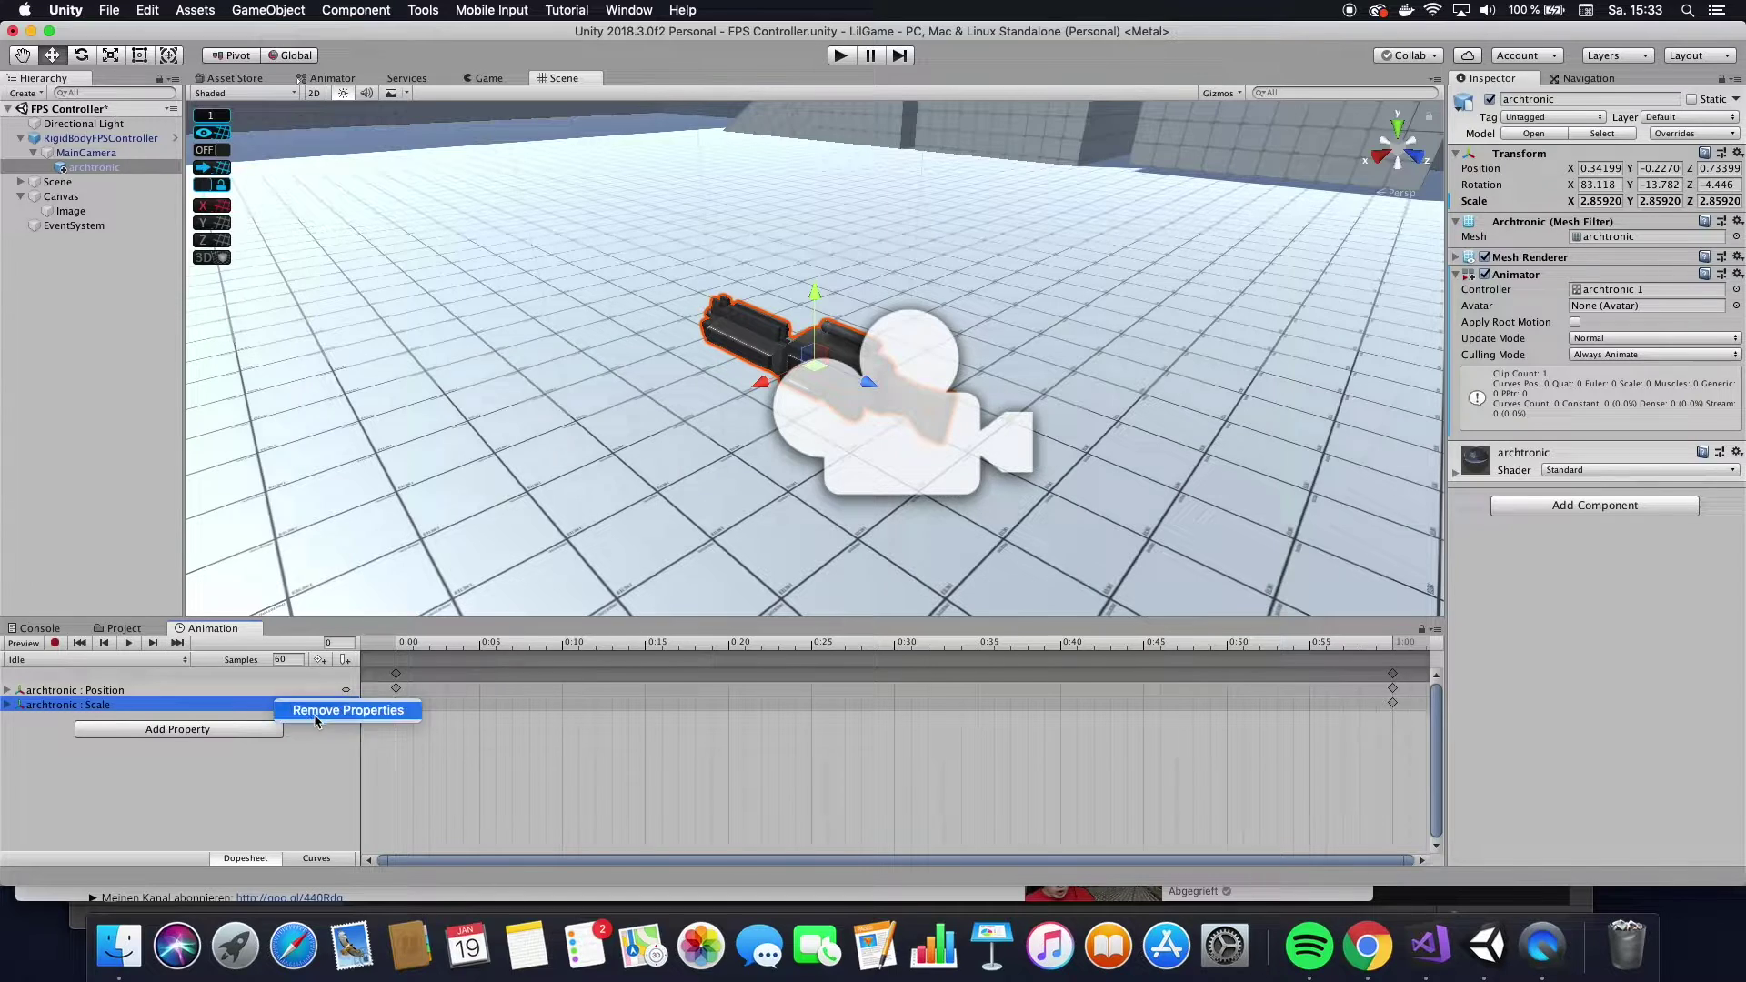
left_click(317, 713)
Add the archtronic gun's Transform Rotation as an animated property of the Idle clip.
left_click(210, 716)
left_click(293, 685)
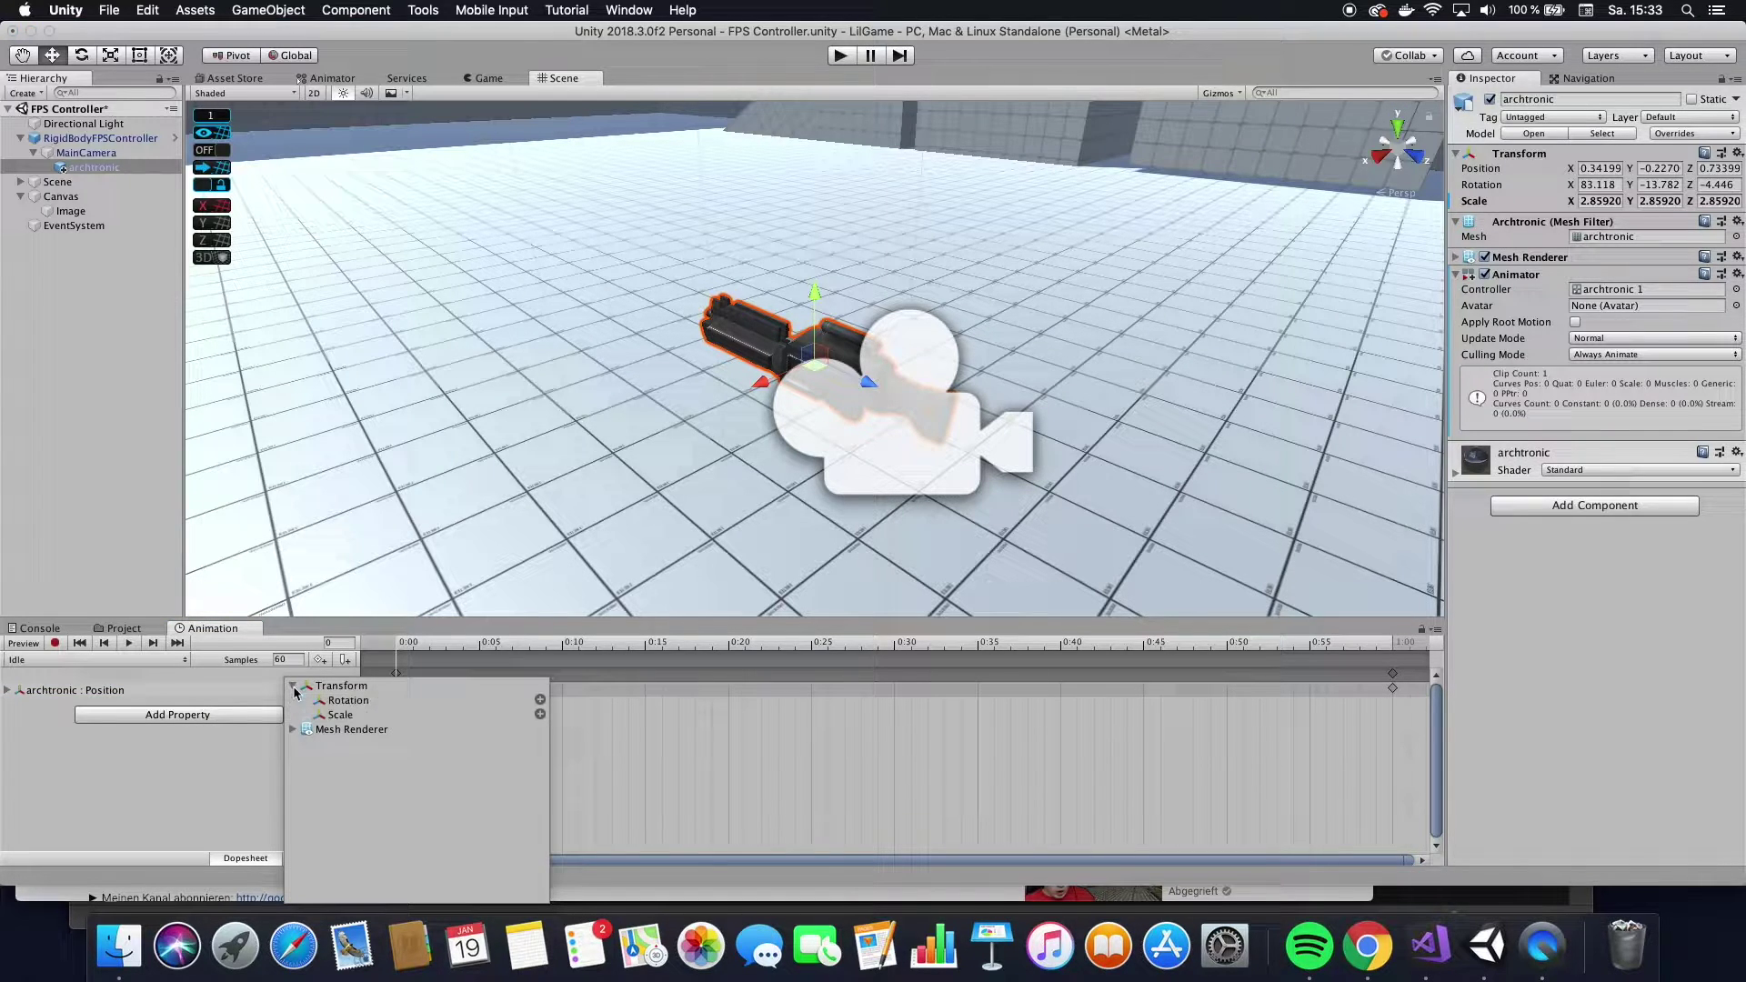
left_click(540, 700)
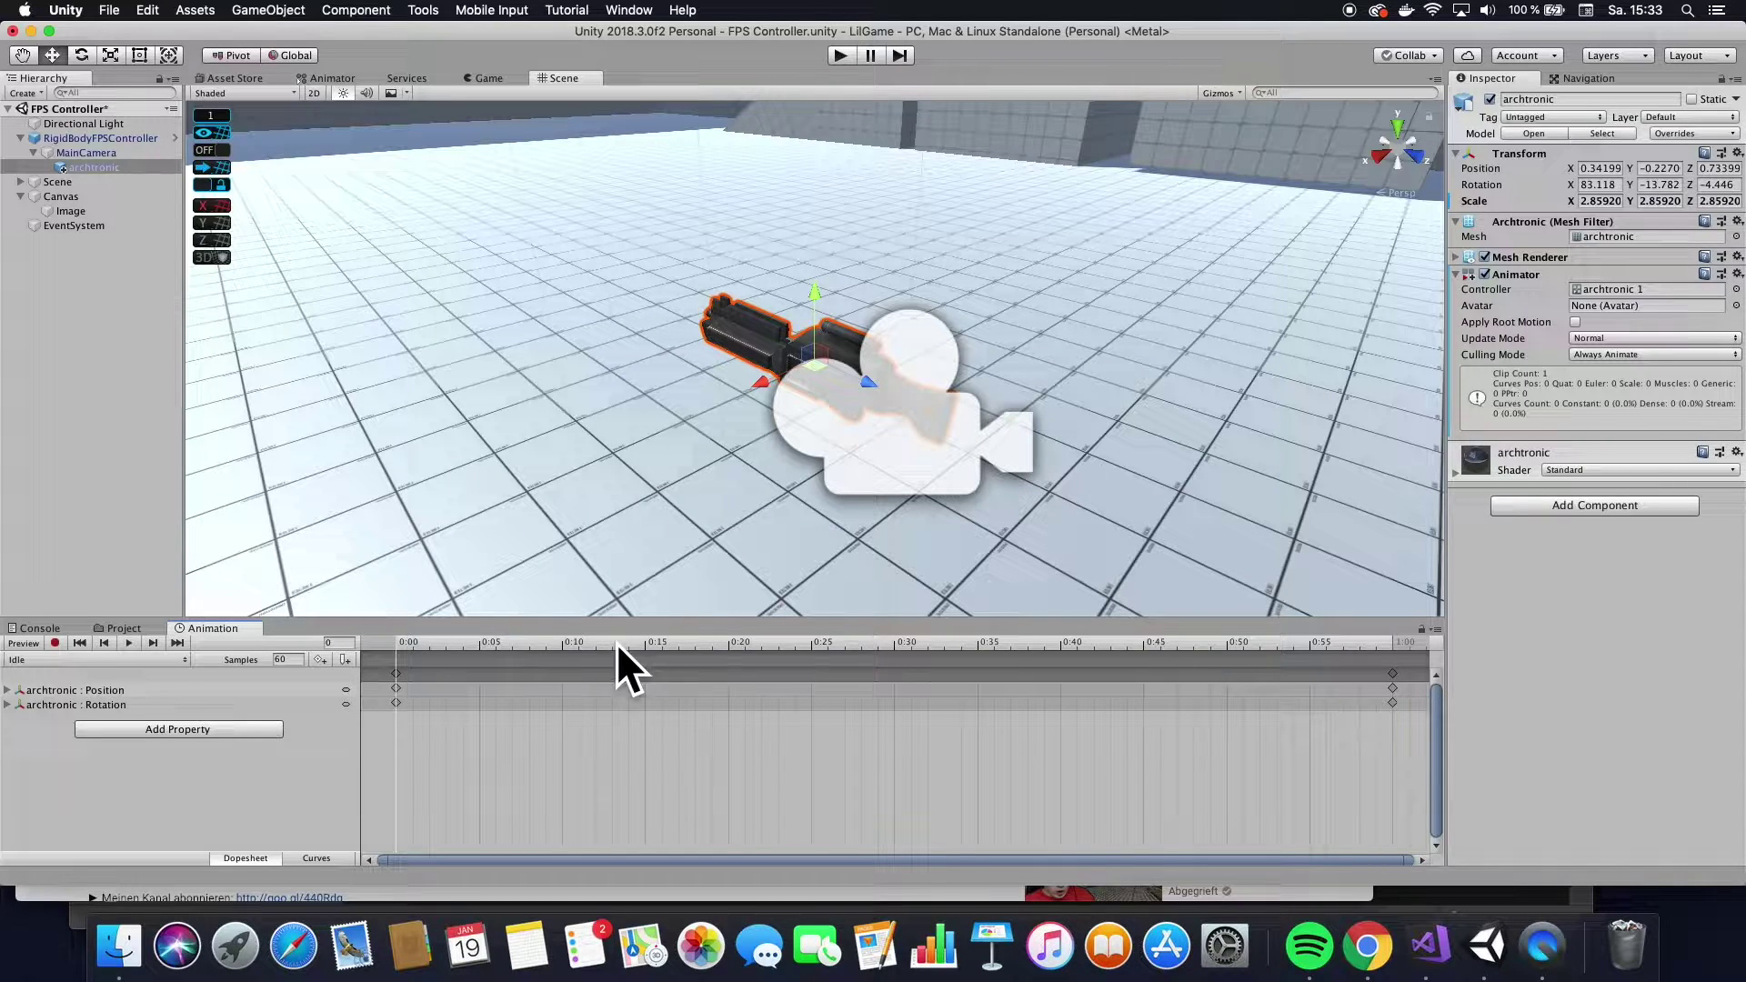
Copy the Idle clip's Position and Rotation keyframes from 0:00 to 0:10.
left_click(564, 646)
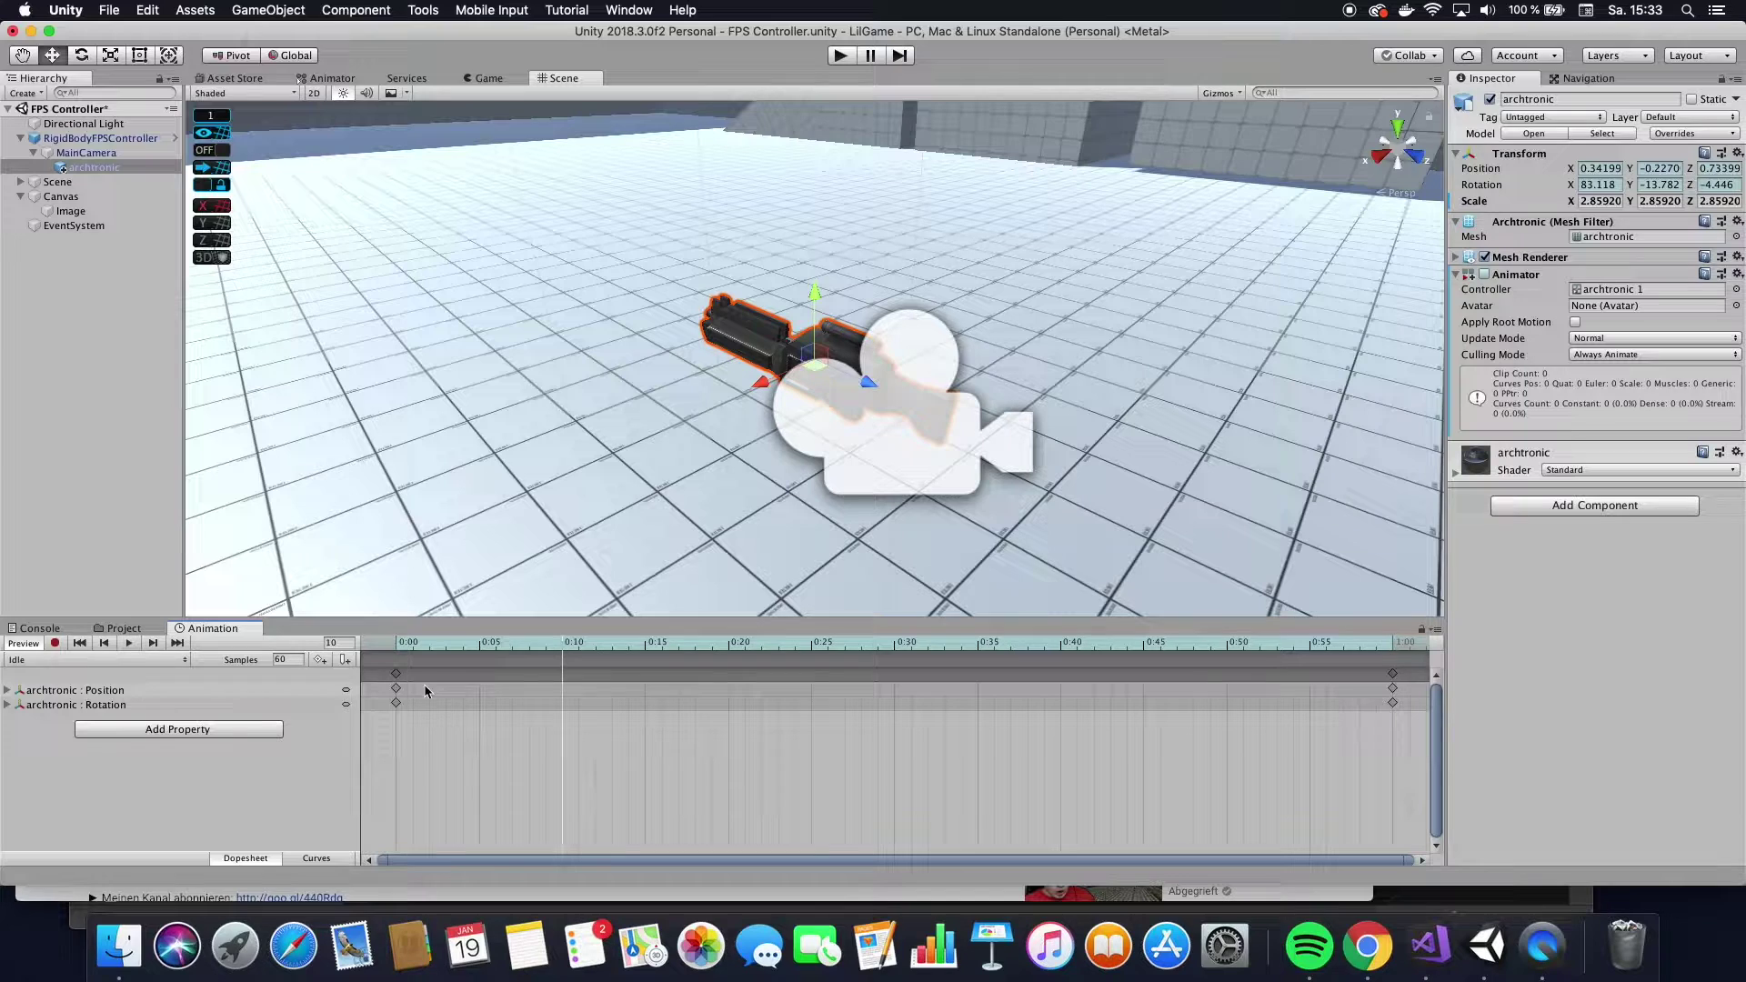
left_click_drag(414, 675, 388, 721)
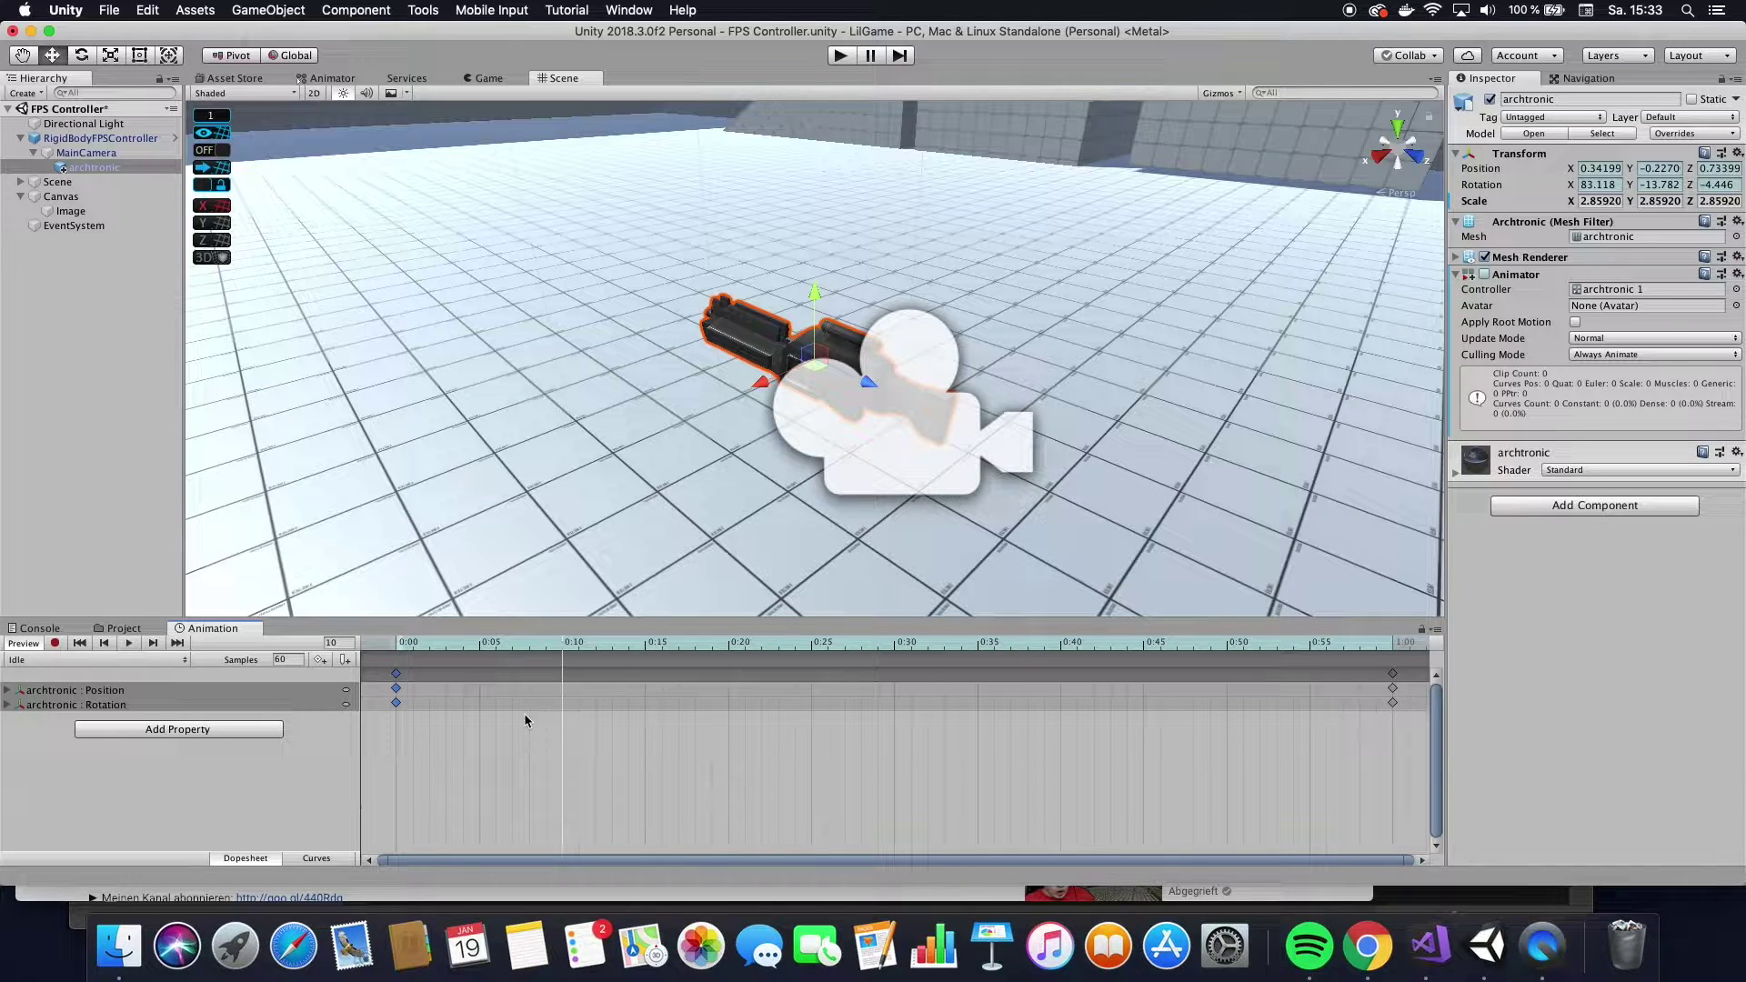
key("super+c")
key("super+v")
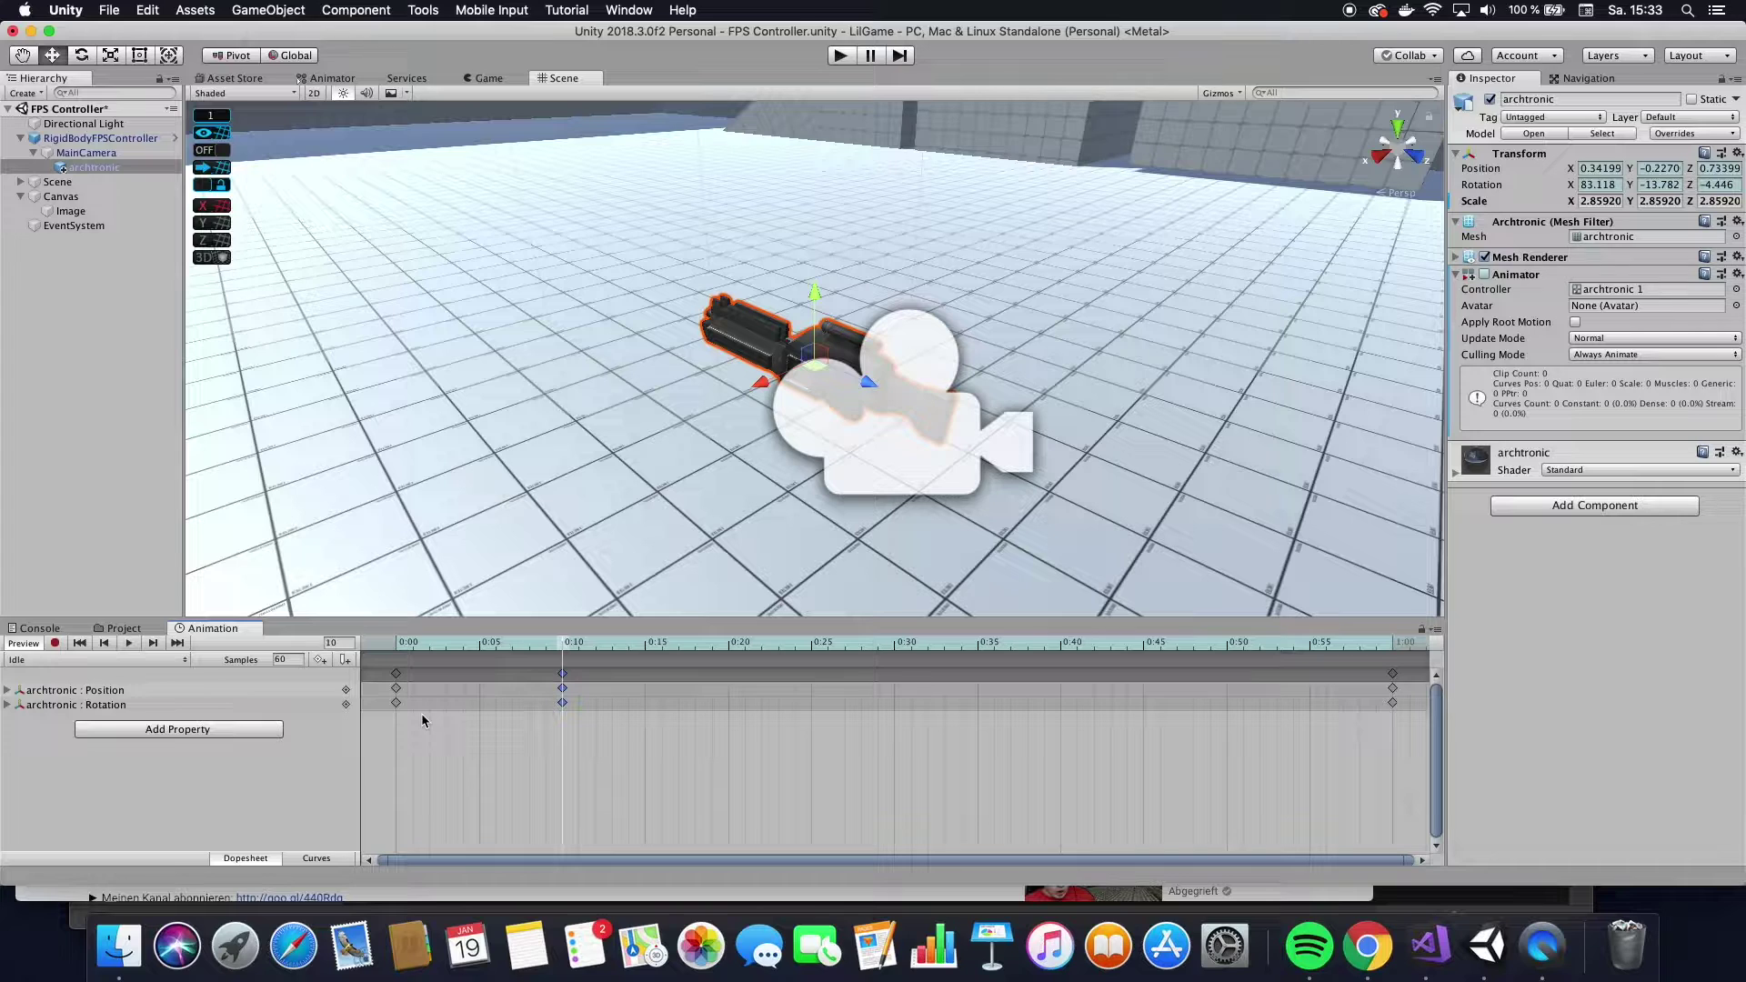
Create a second animation clip named Shooting for the archtronic gun in the Models folder.
left_click(171, 663)
left_click(147, 688)
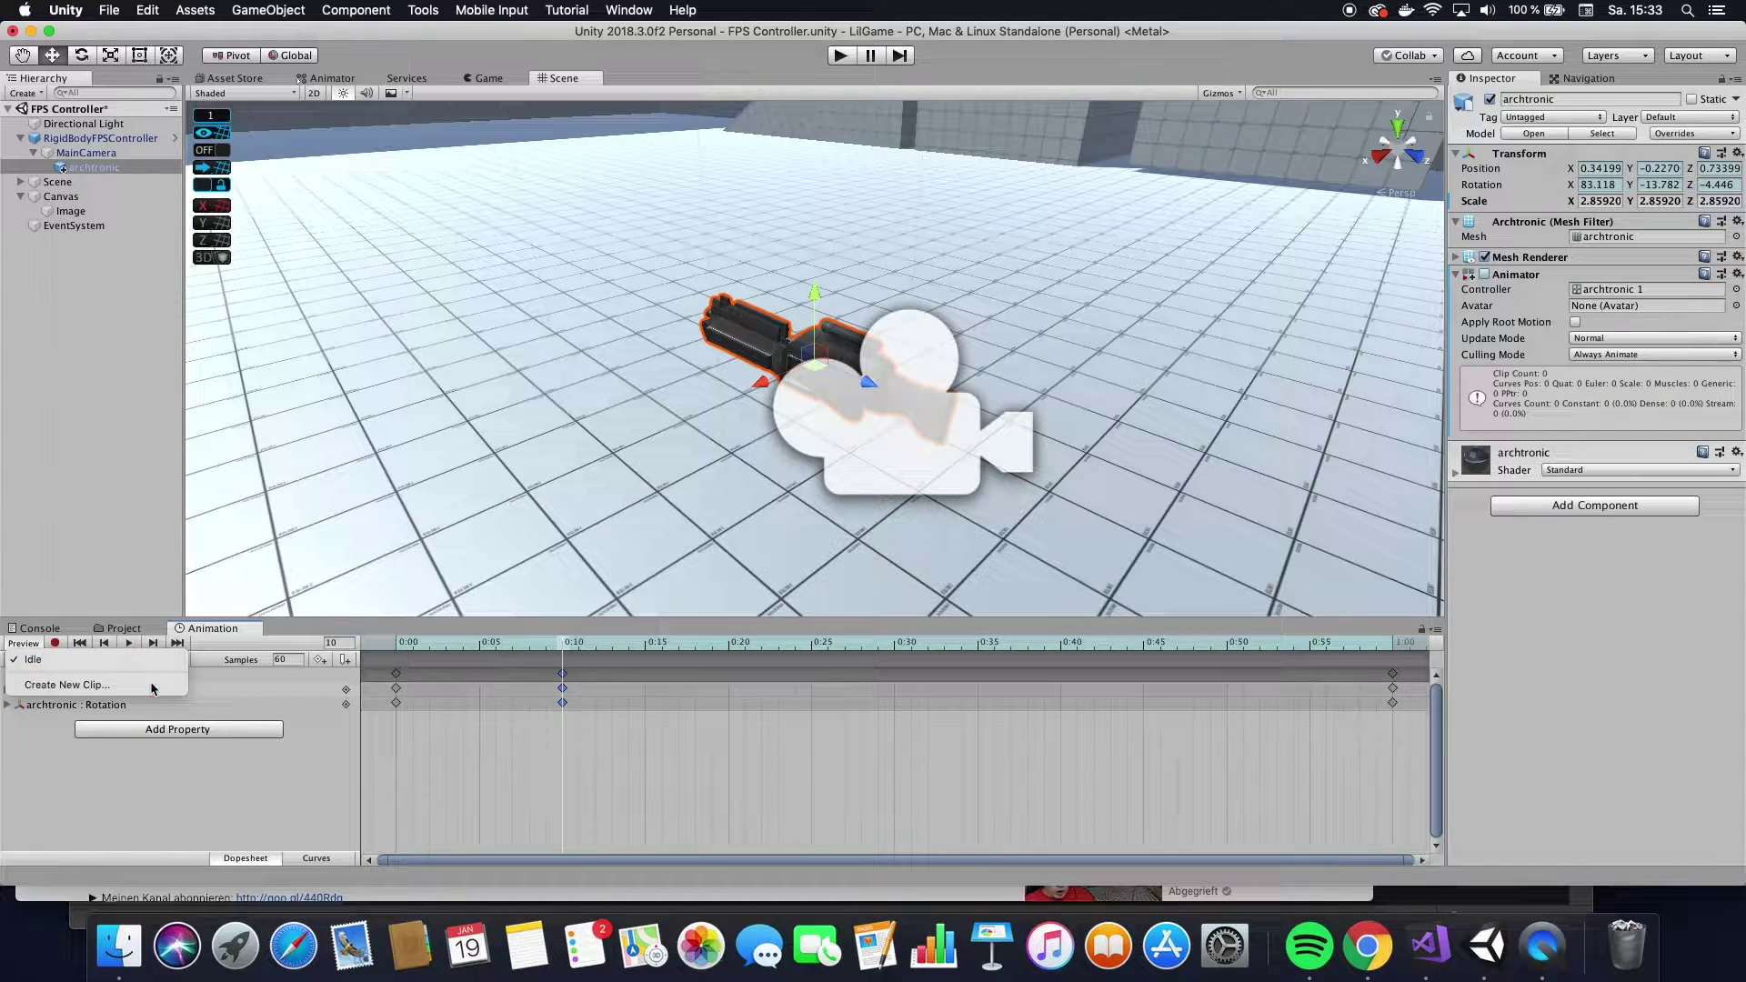
type("S")
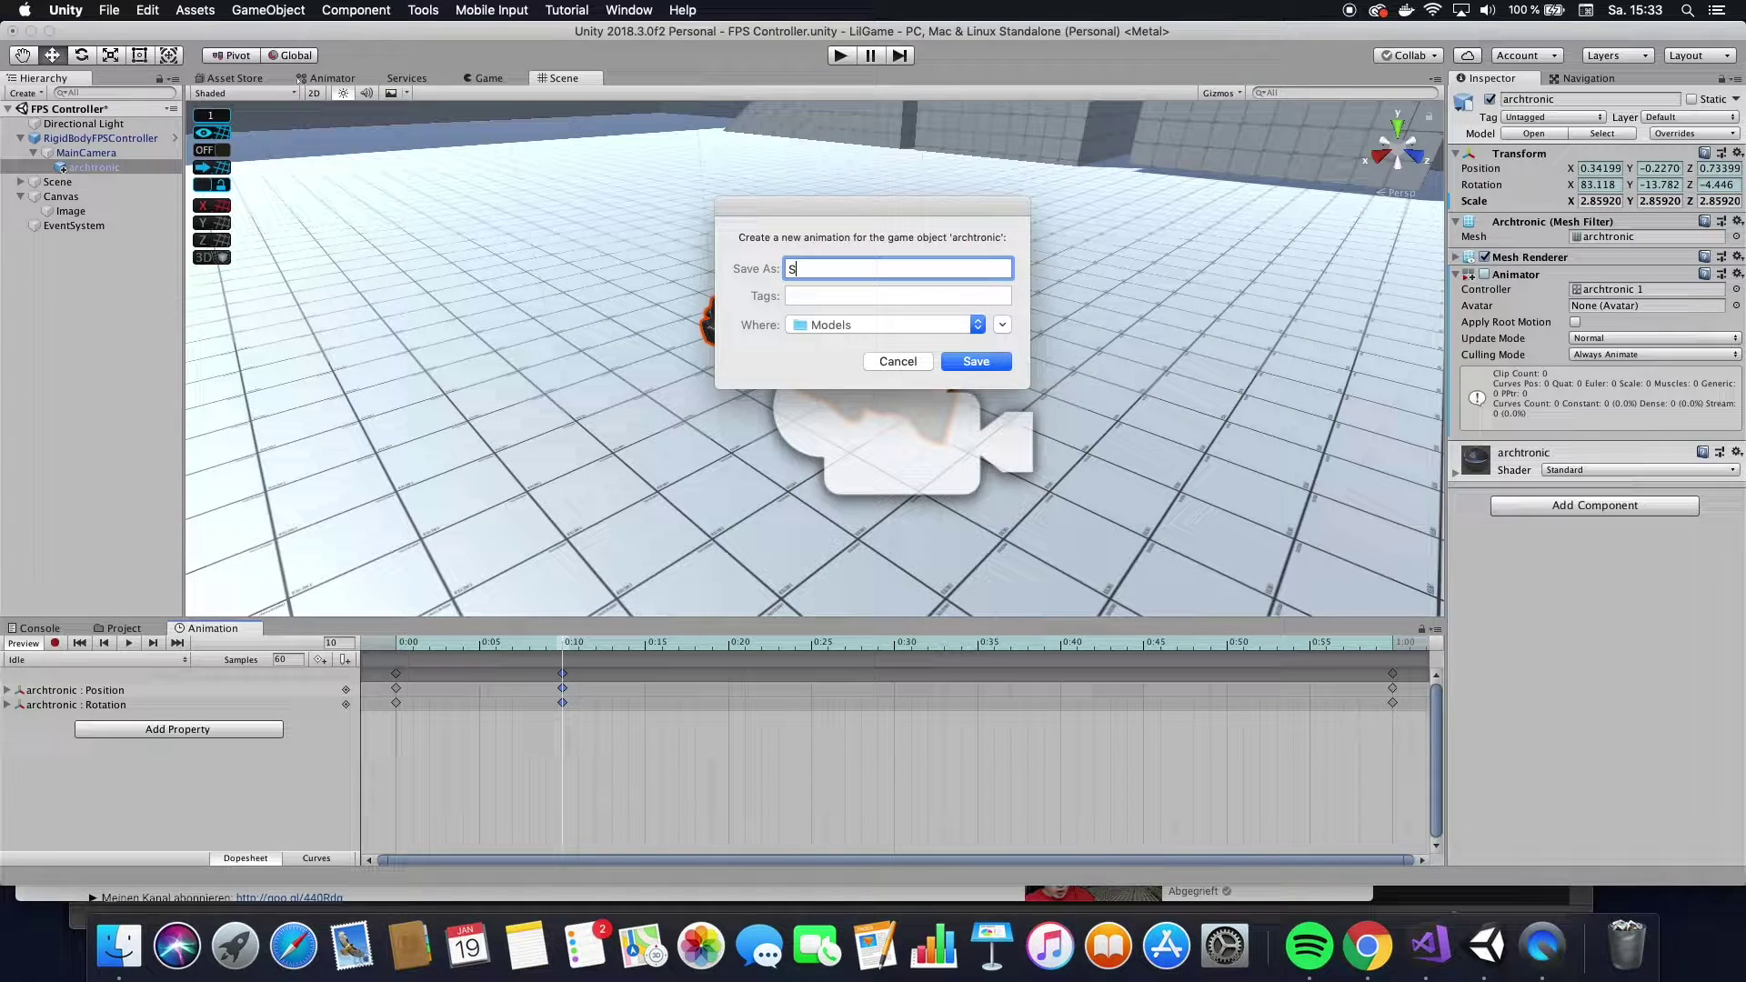
type("hooting")
left_click(976, 362)
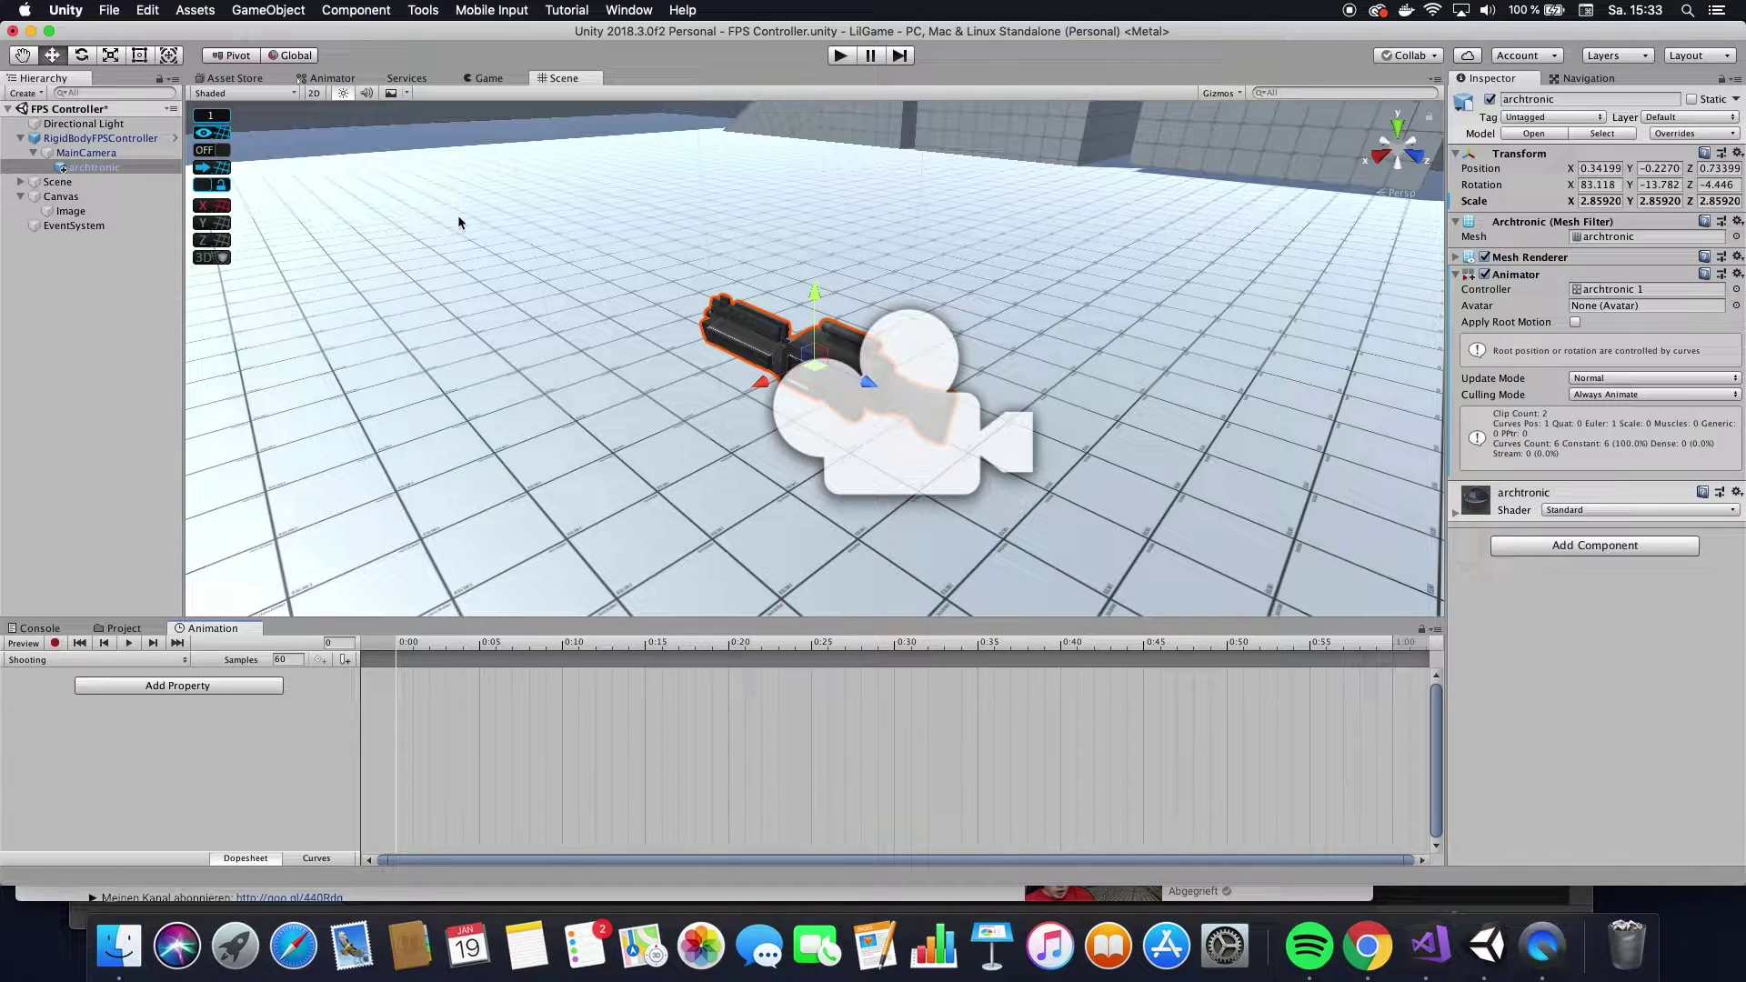
Add the archtronic gun's Transform Position as an animated property of the Shooting clip.
left_click(183, 687)
left_click(295, 687)
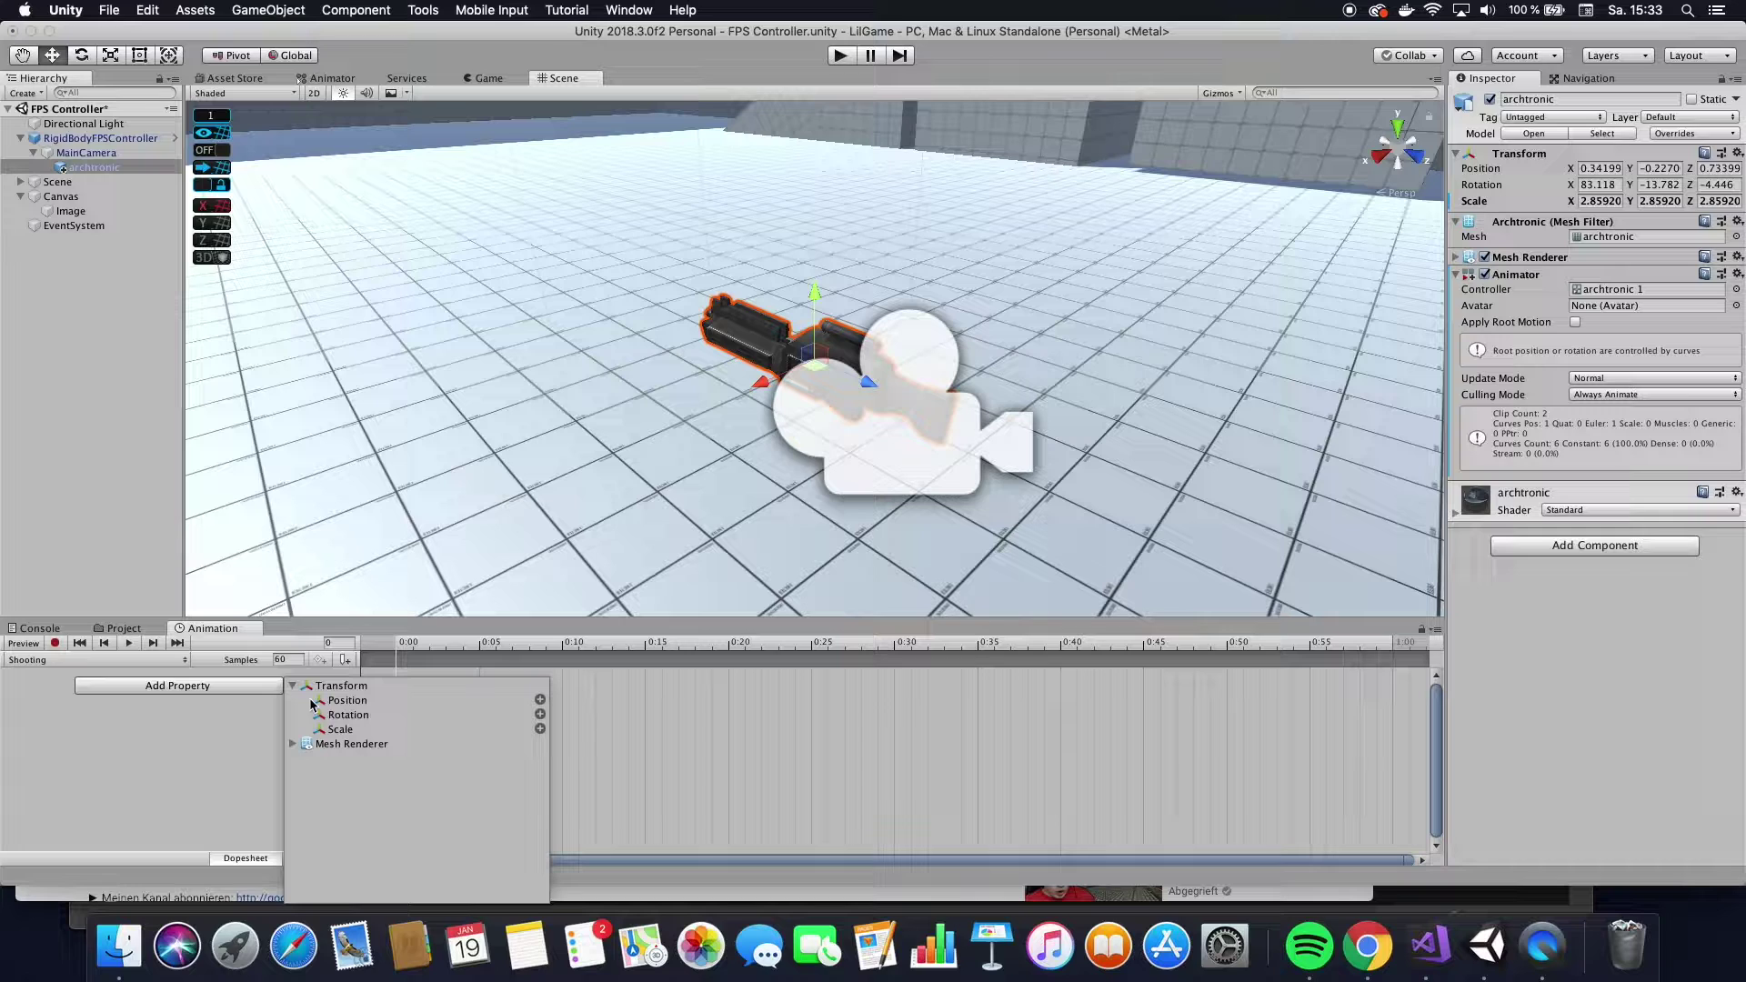
left_click(540, 700)
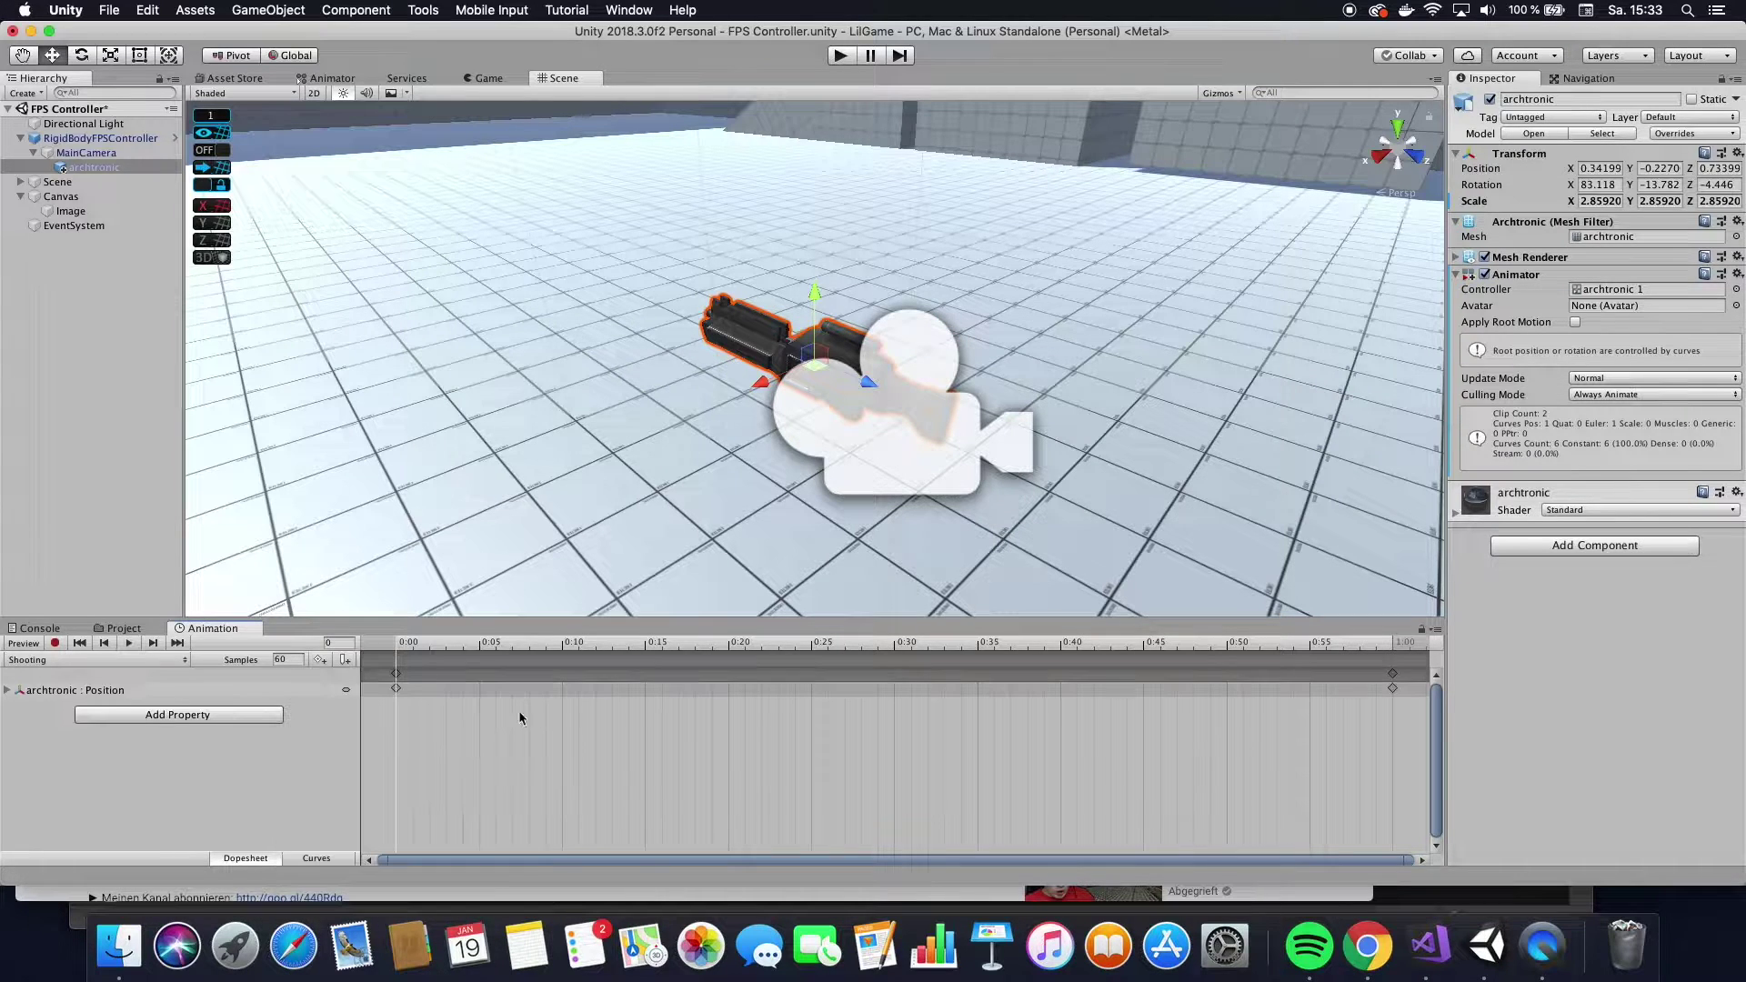
Add the archtronic gun's Transform Rotation to the Shooting clip and expand its Position and Rotation channels.
left_click(209, 715)
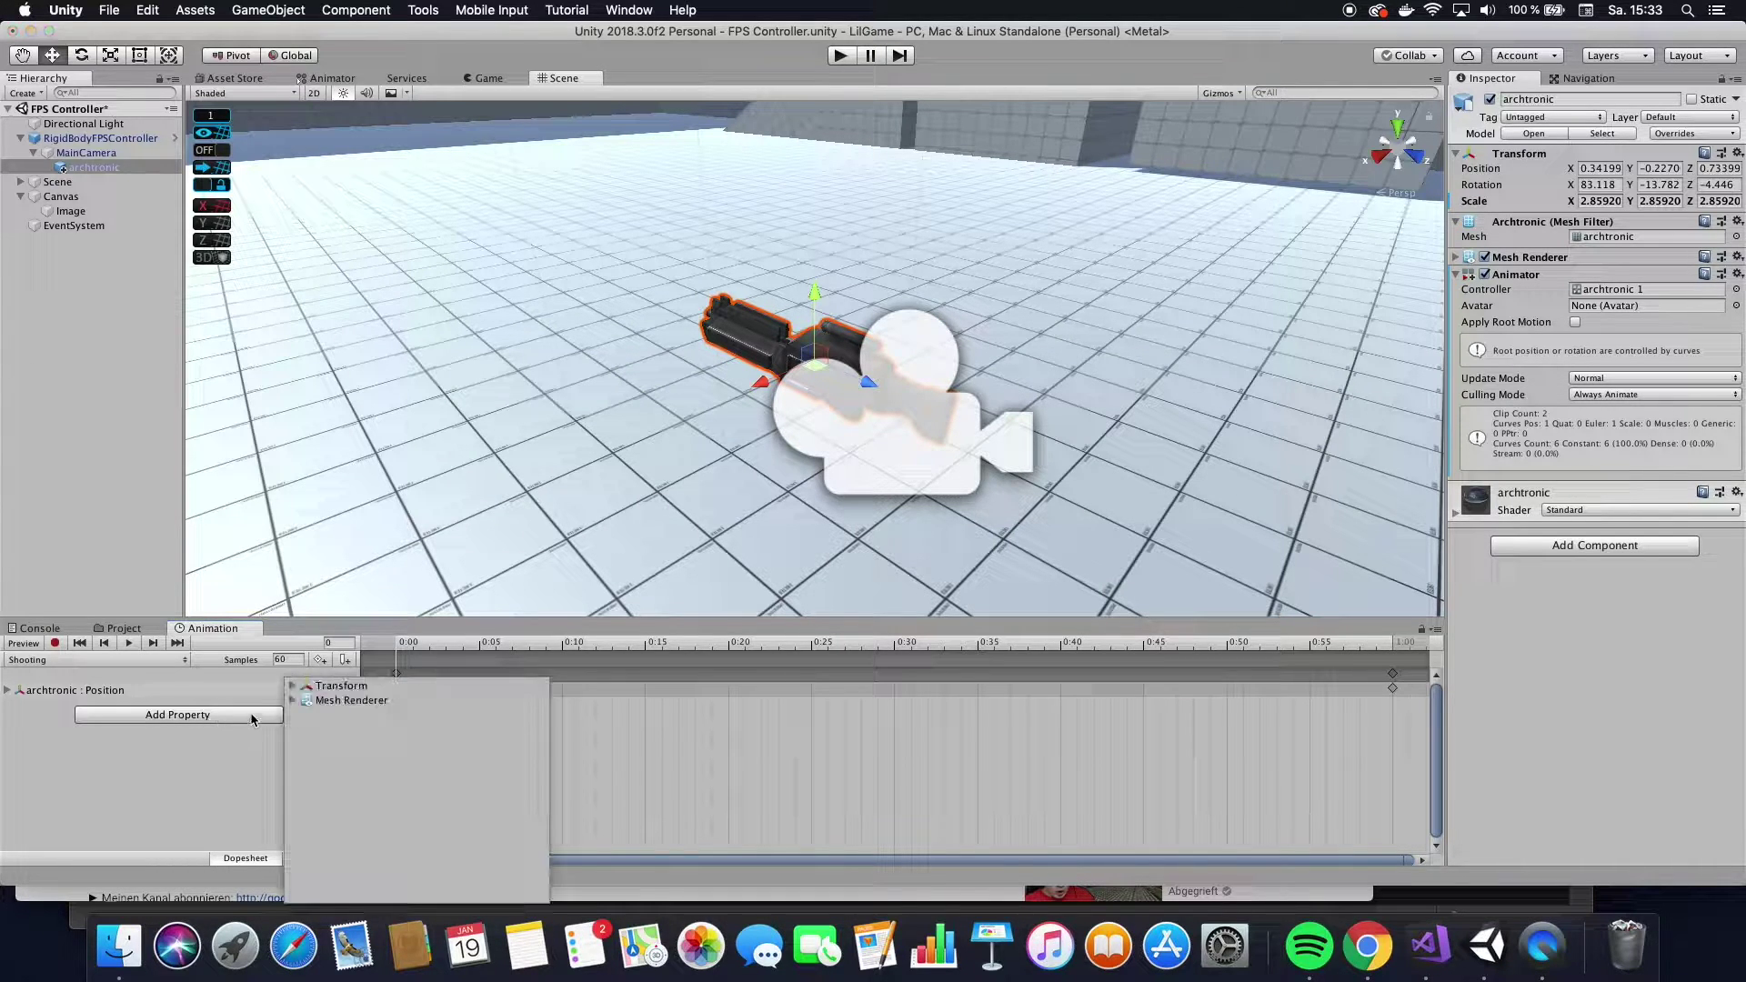
left_click(293, 686)
left_click(540, 706)
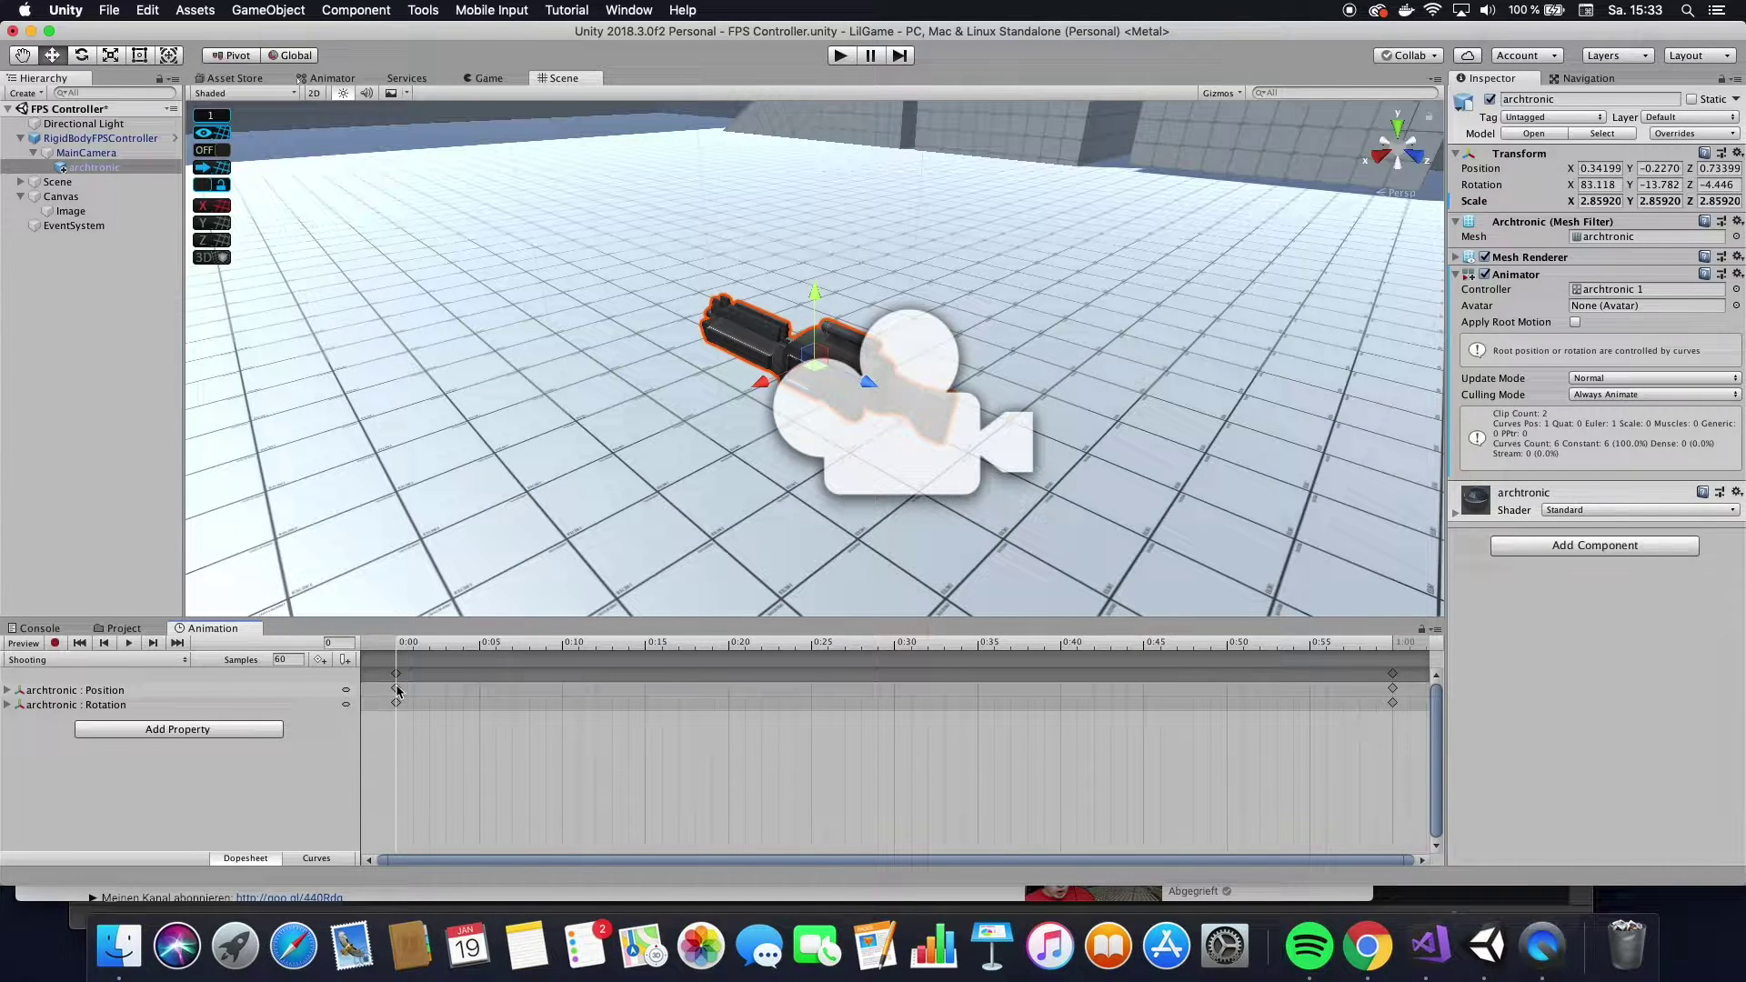
left_click(7, 690)
left_click(8, 749)
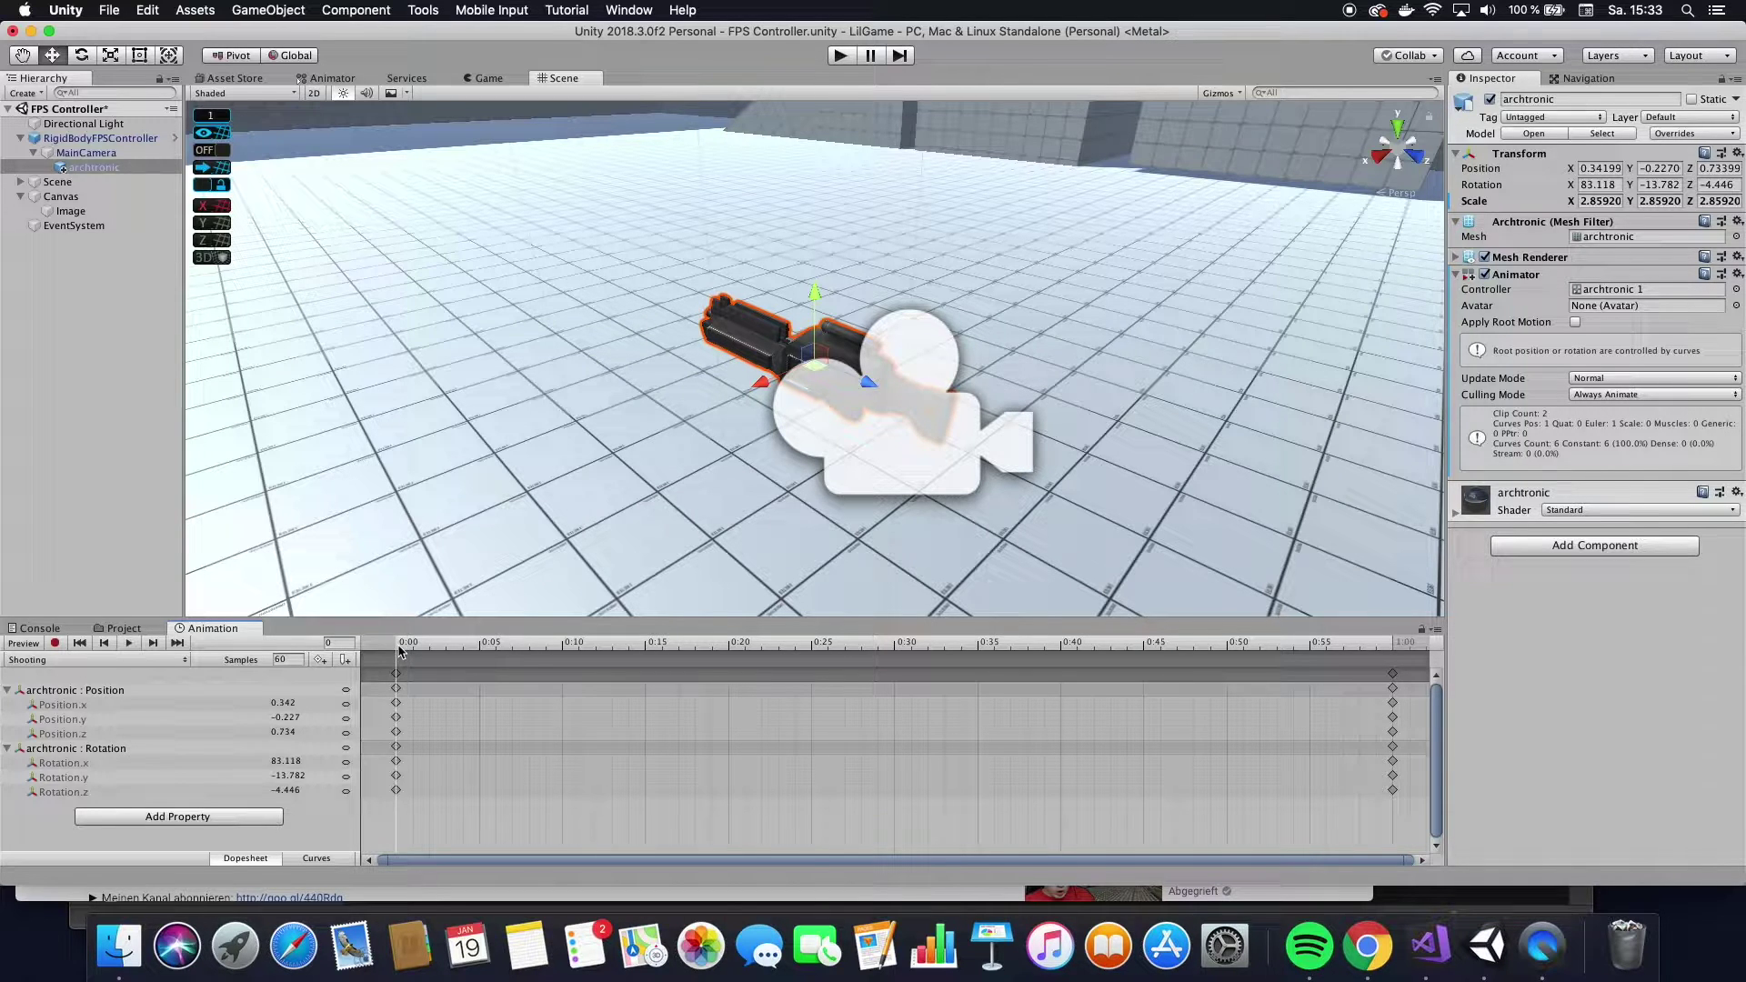
Key the gun's Position.z at 0:05 of the Shooting clip to 0.624, judging the trial values in the Game view.
left_click_drag(400, 651, 489, 648)
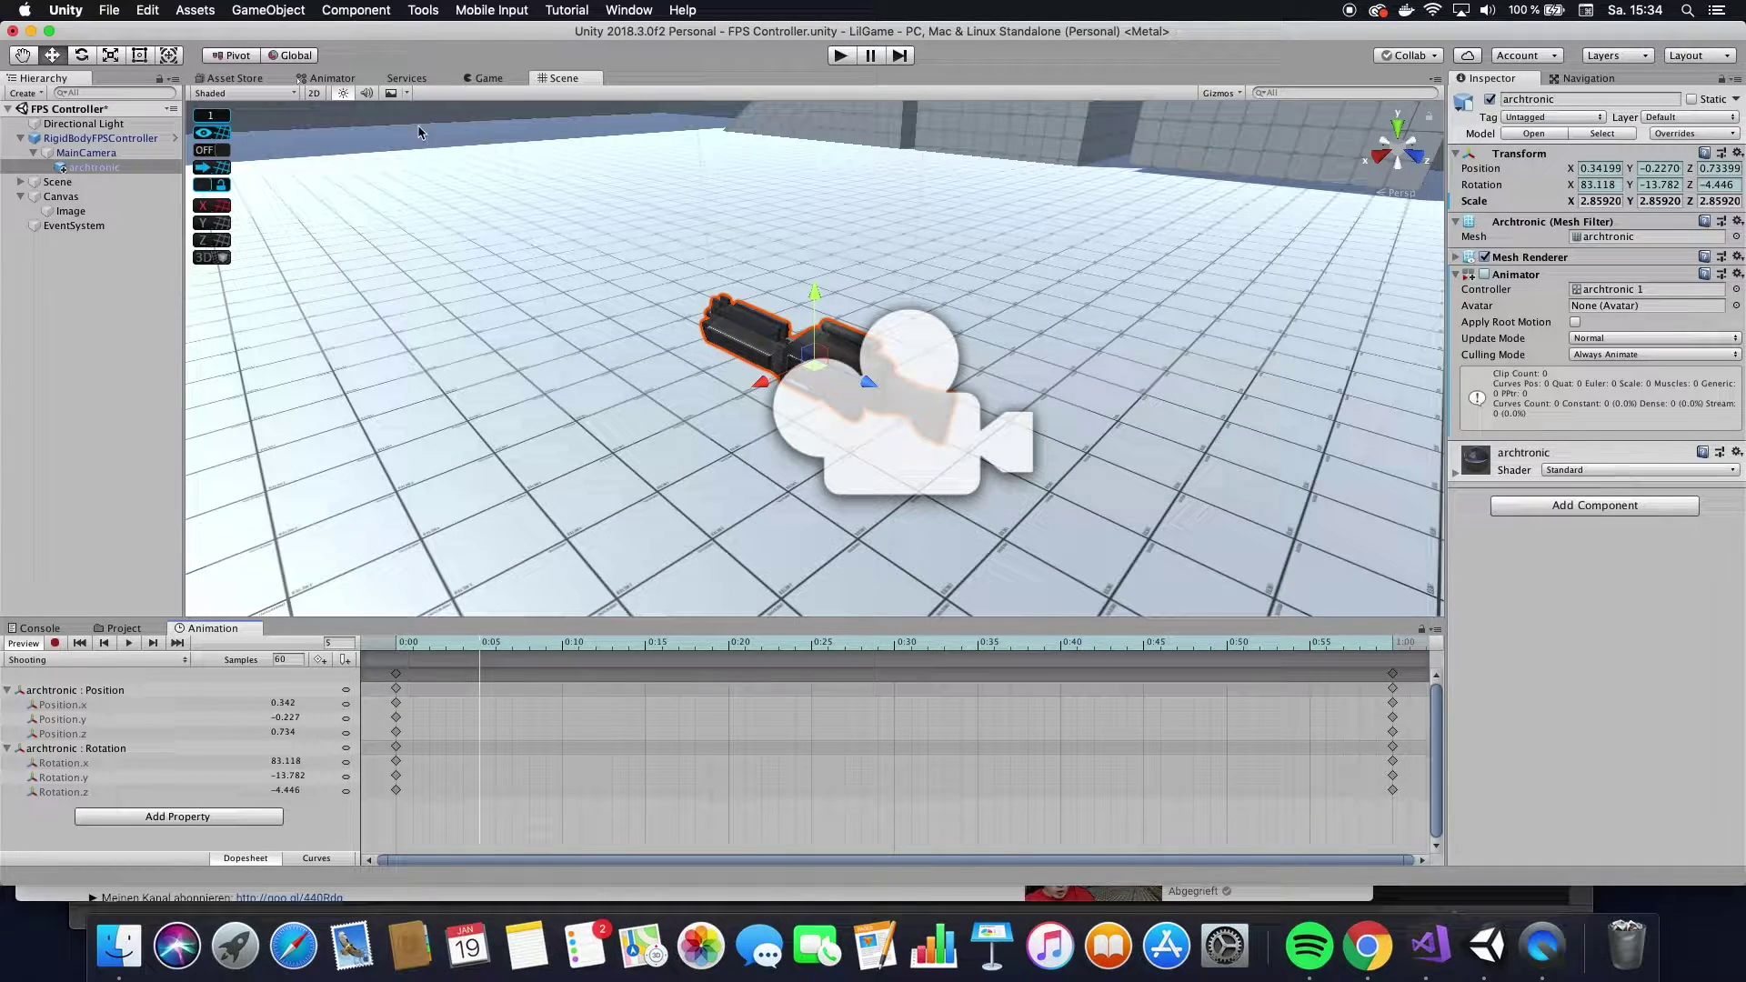
left_click(484, 80)
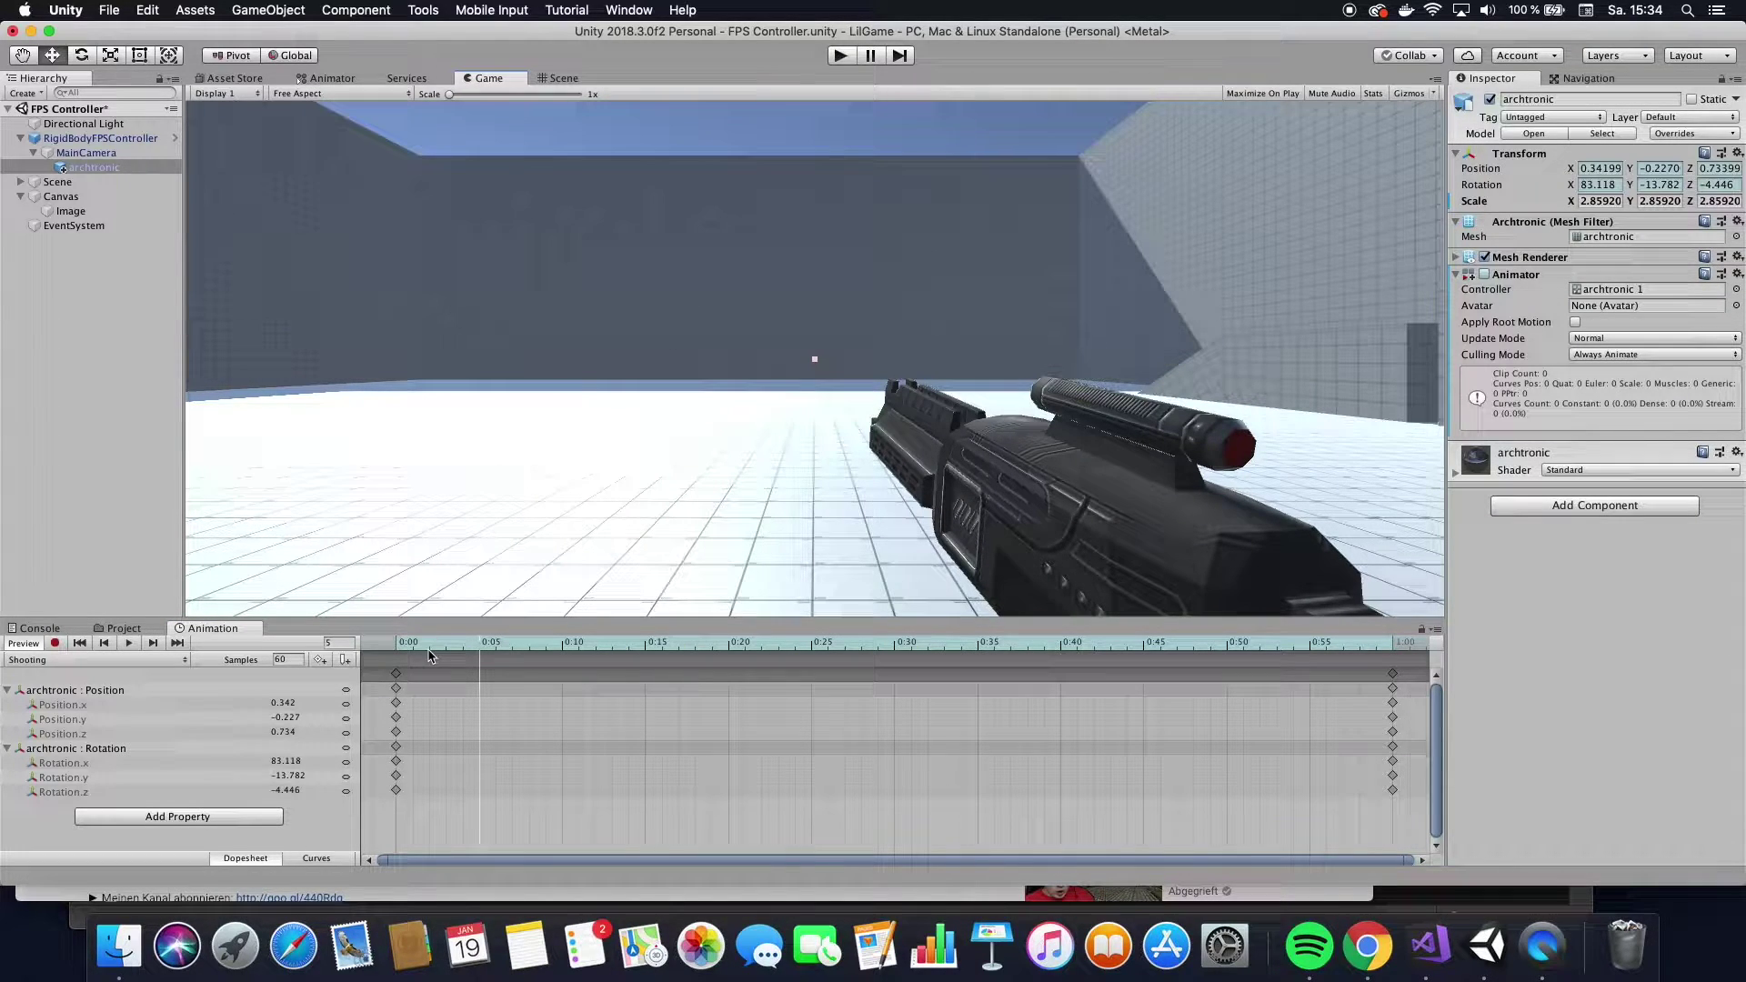
left_click(293, 732)
left_click(298, 731)
key("BackSpace")
type("2")
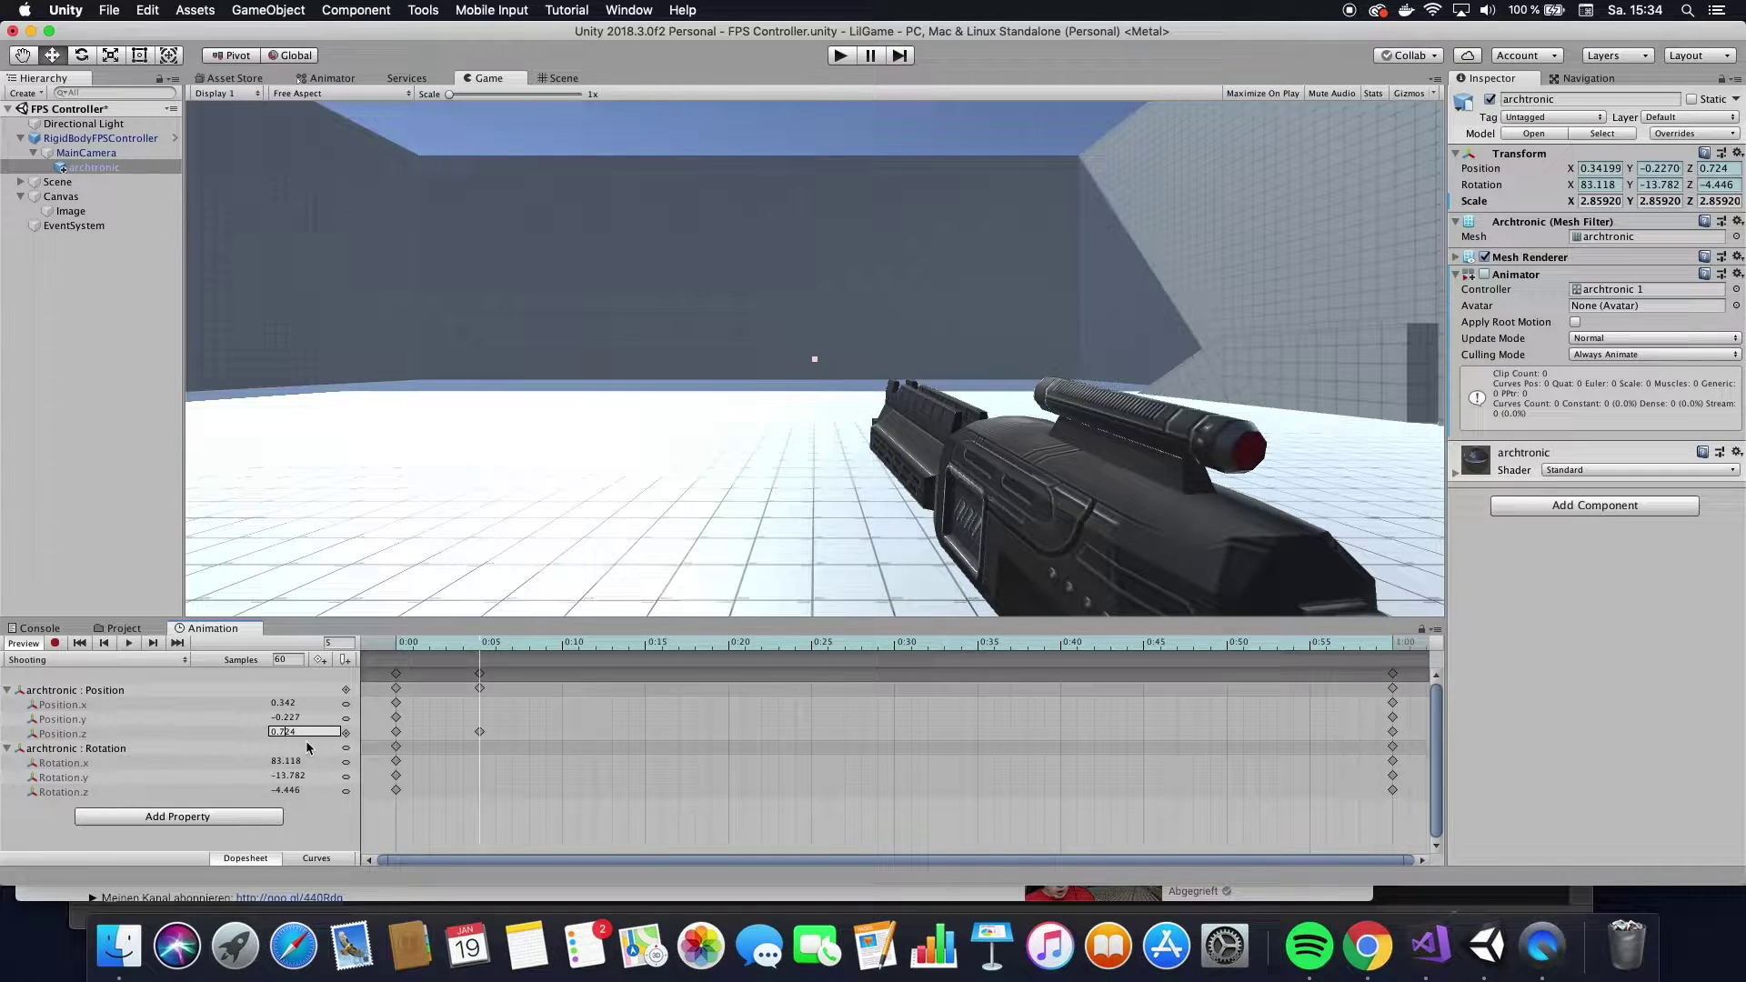
key("BackSpace")
type("5")
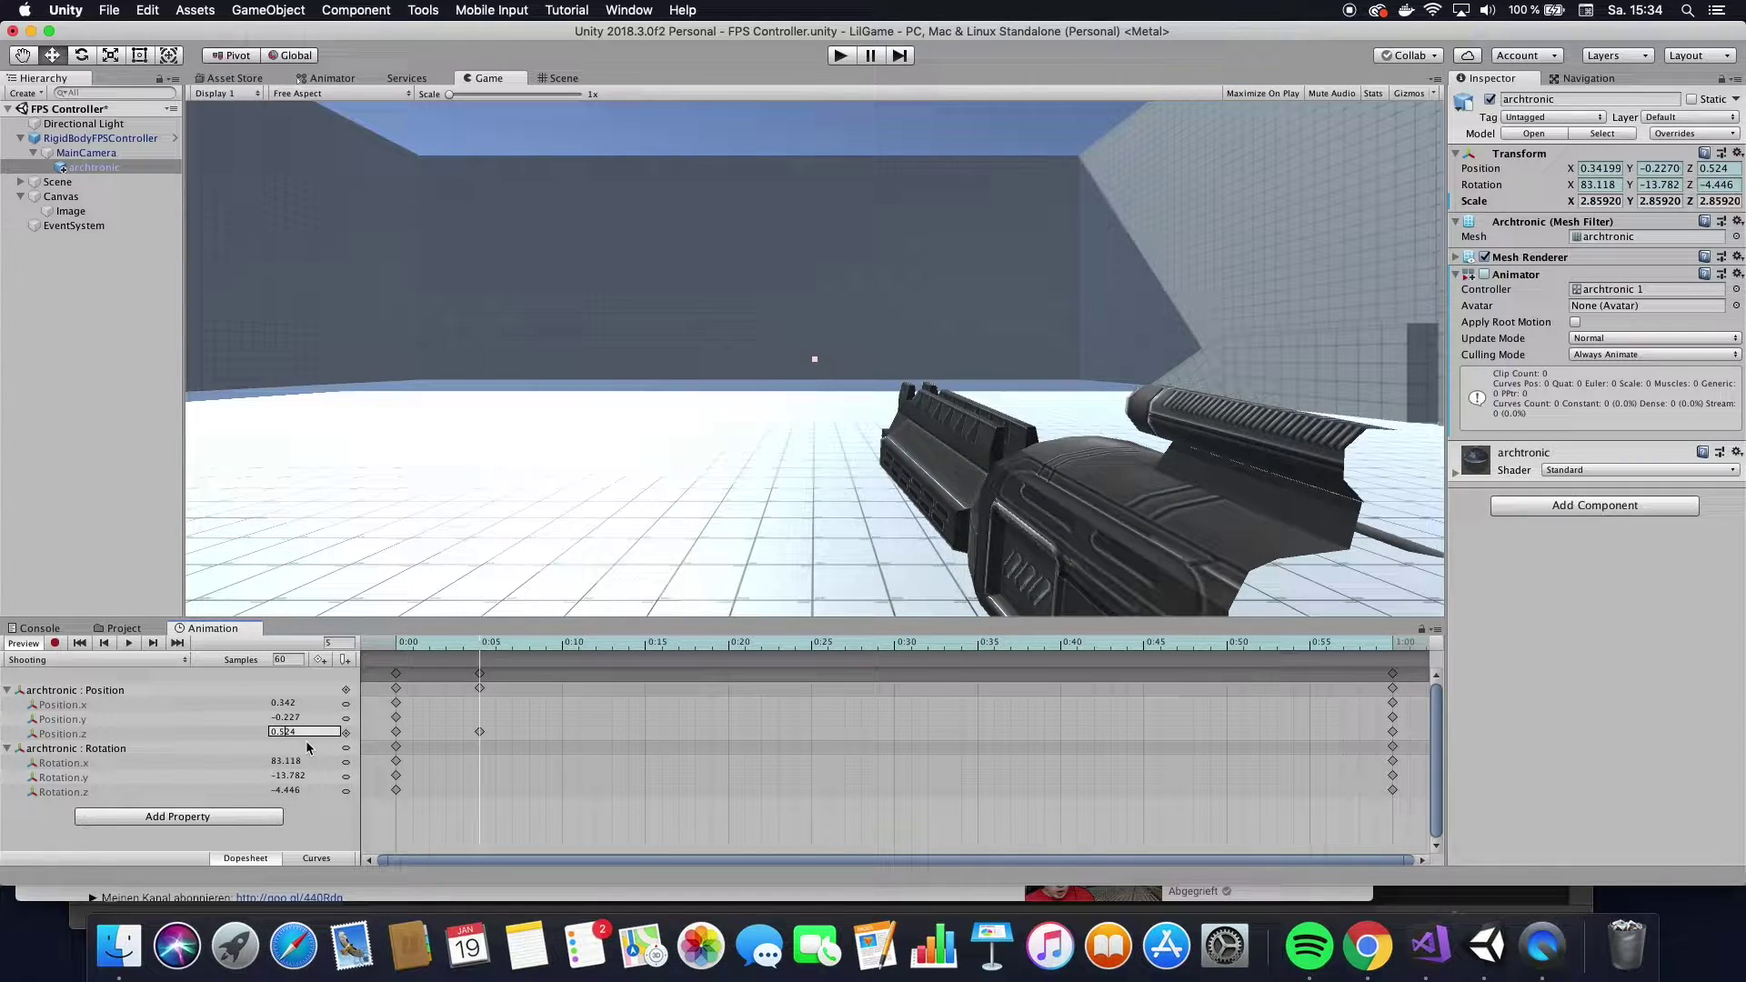
key("BackSpace")
type("7")
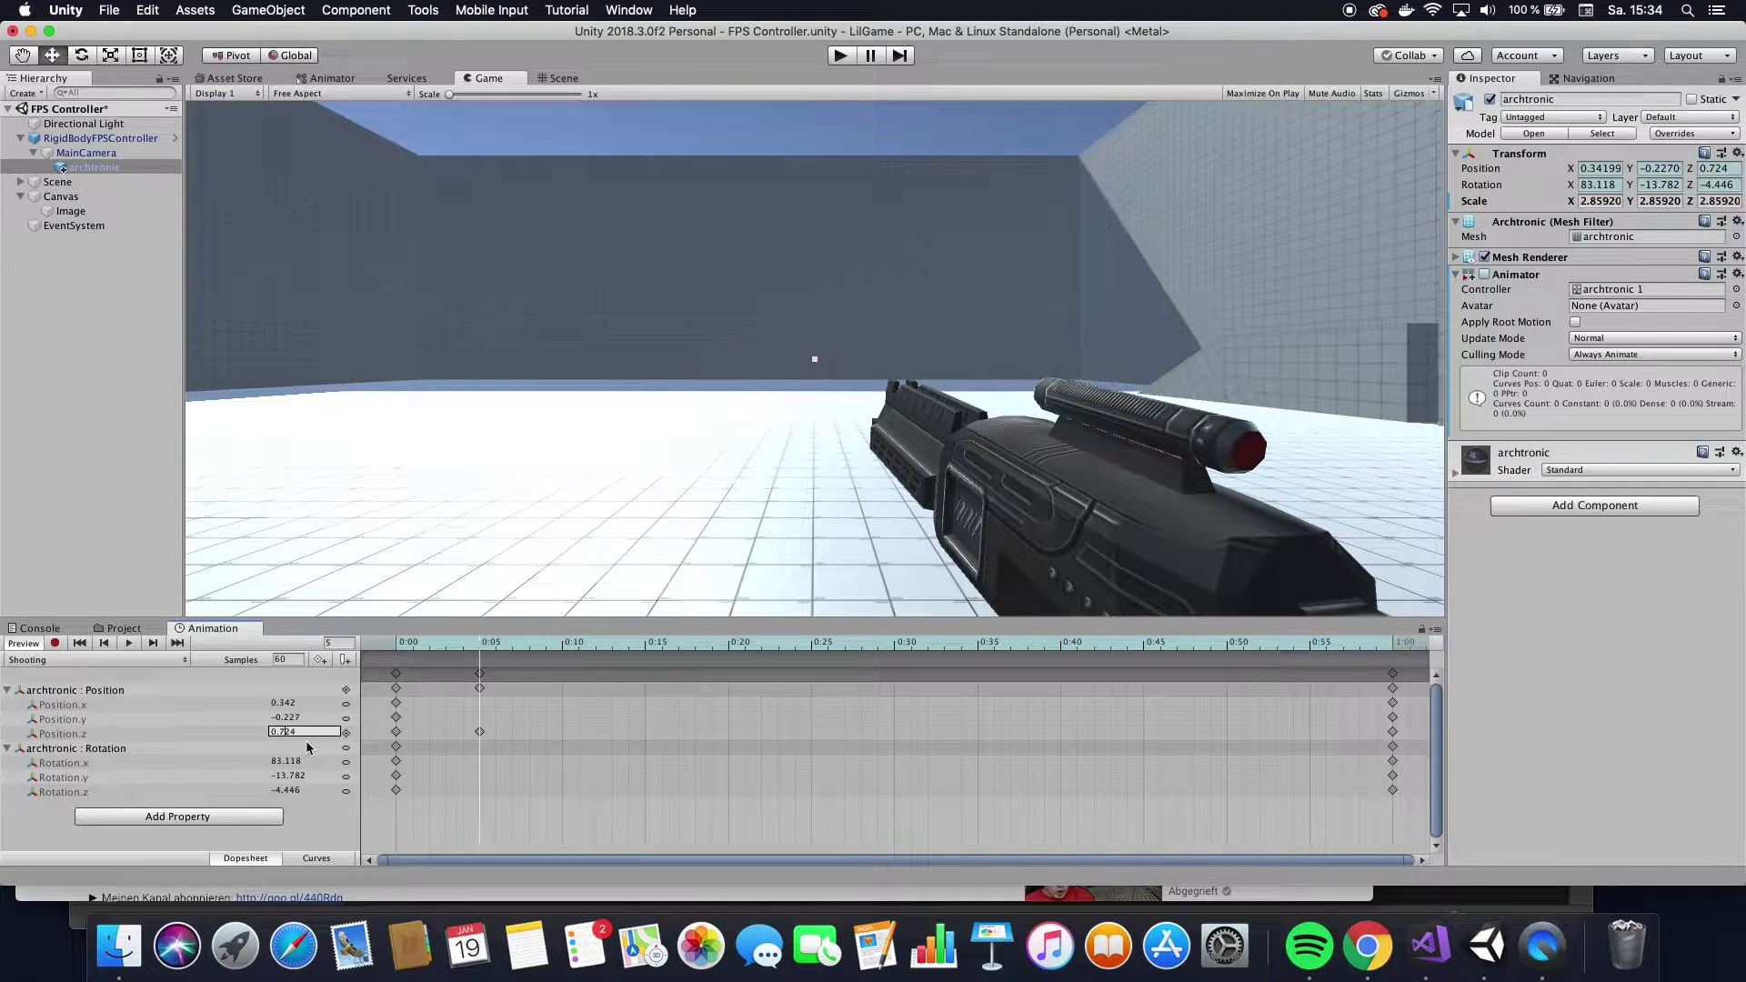
key("BackSpace")
type("6")
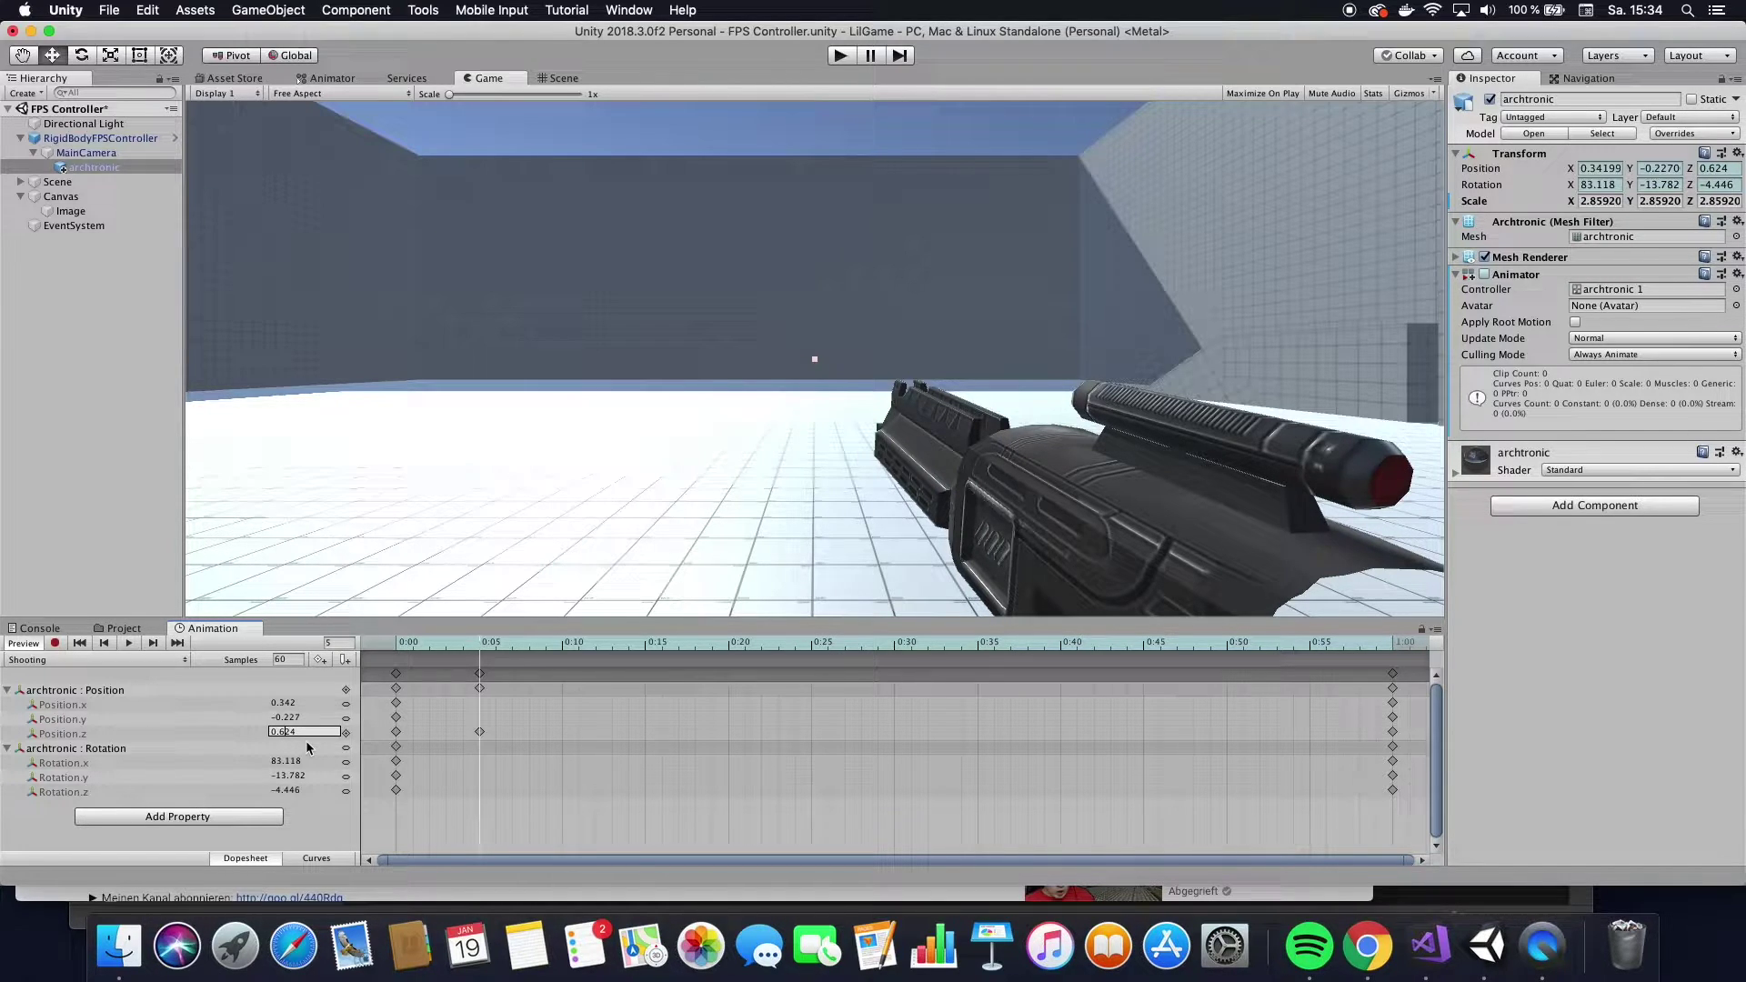
Preview the Shooting clip and set its Position.z keyframe at 0:05 to 0.59.
left_click(403, 644)
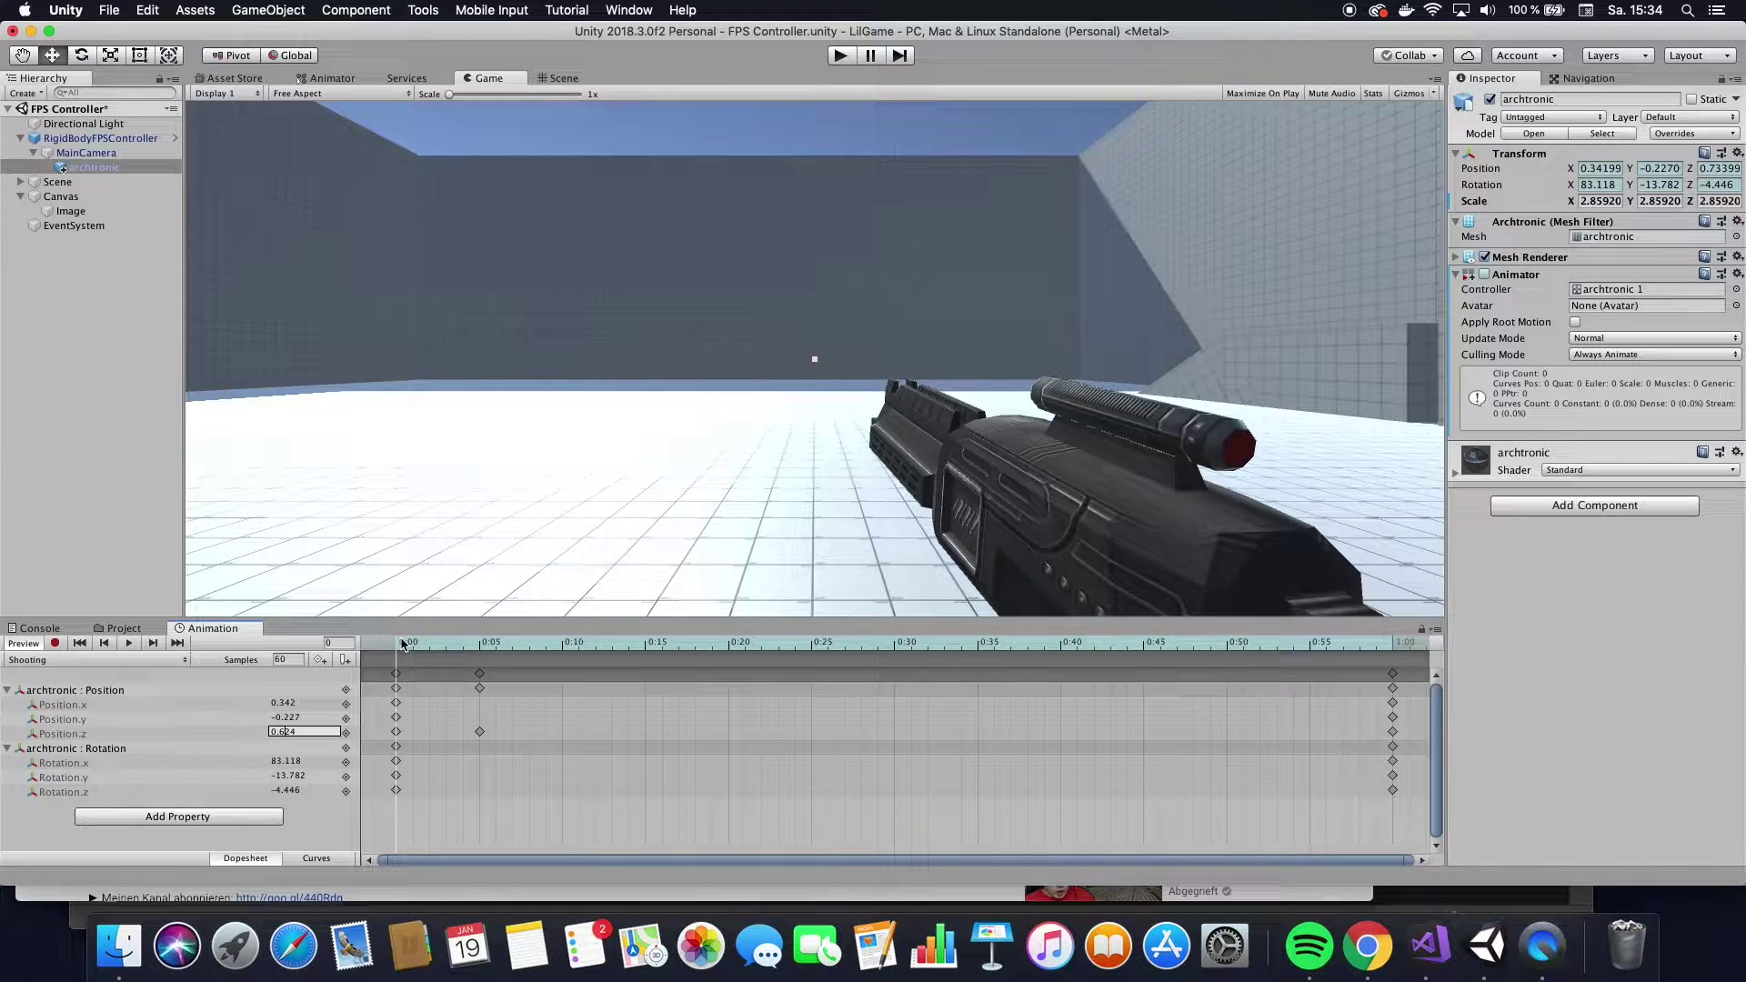
left_click(531, 792)
key("space")
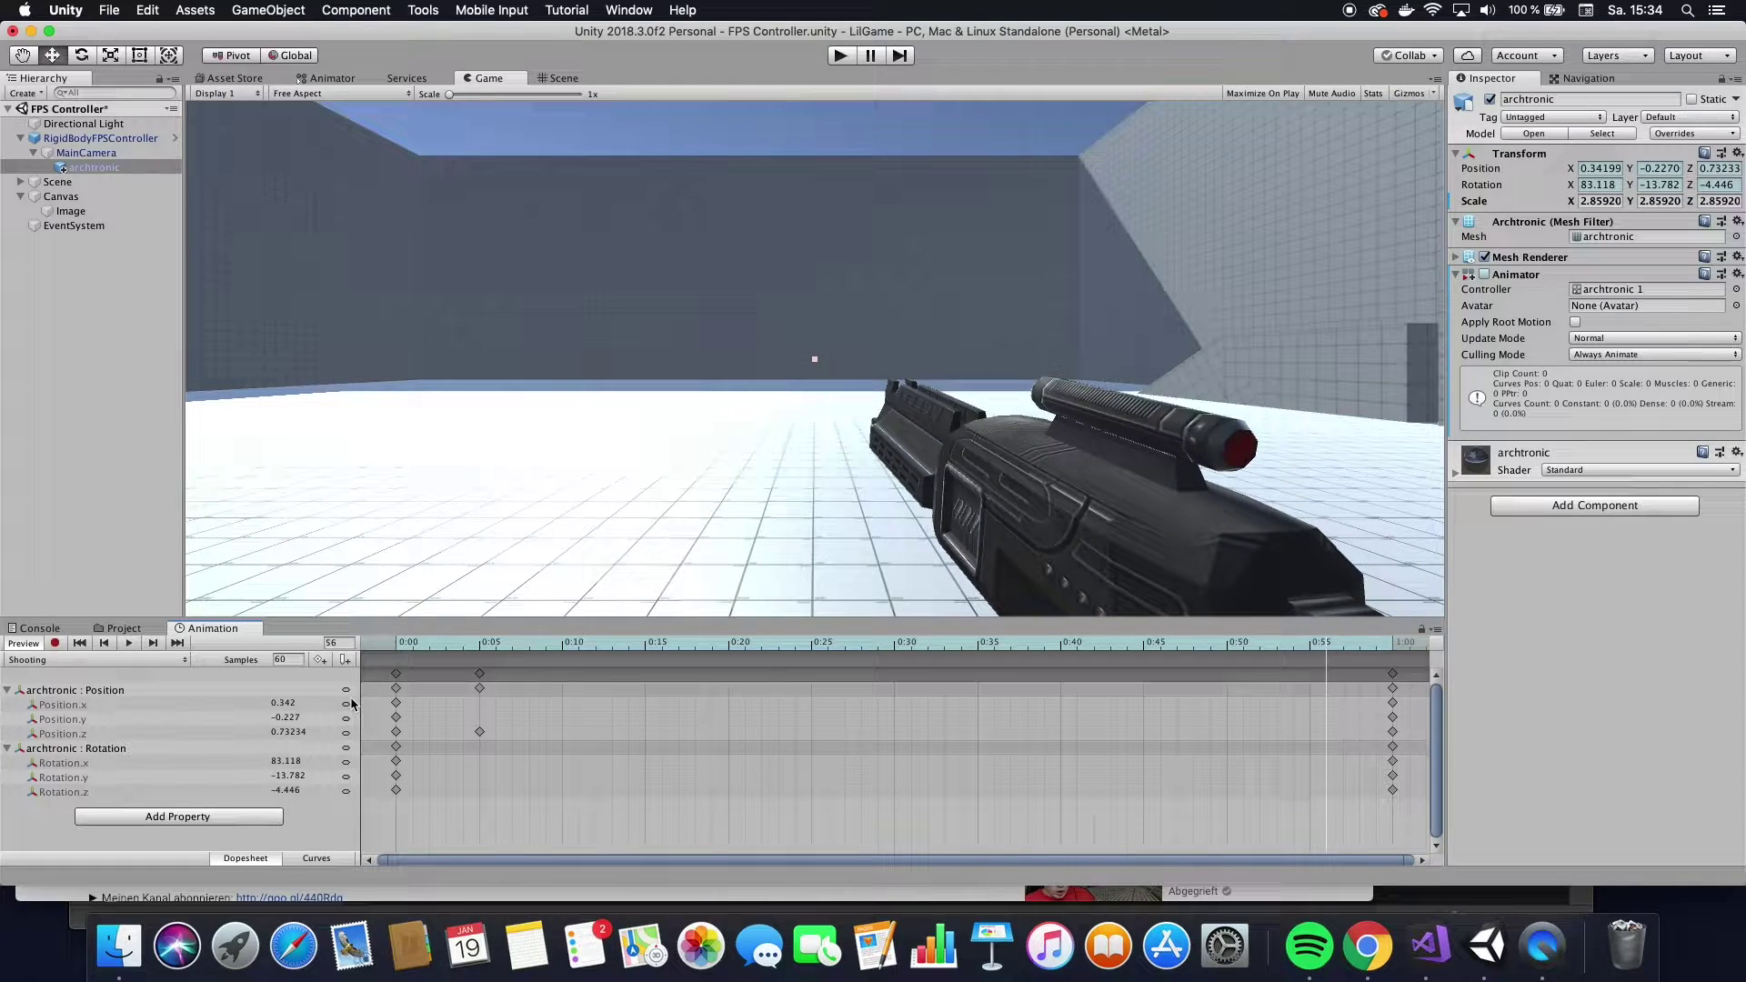
left_click(293, 733)
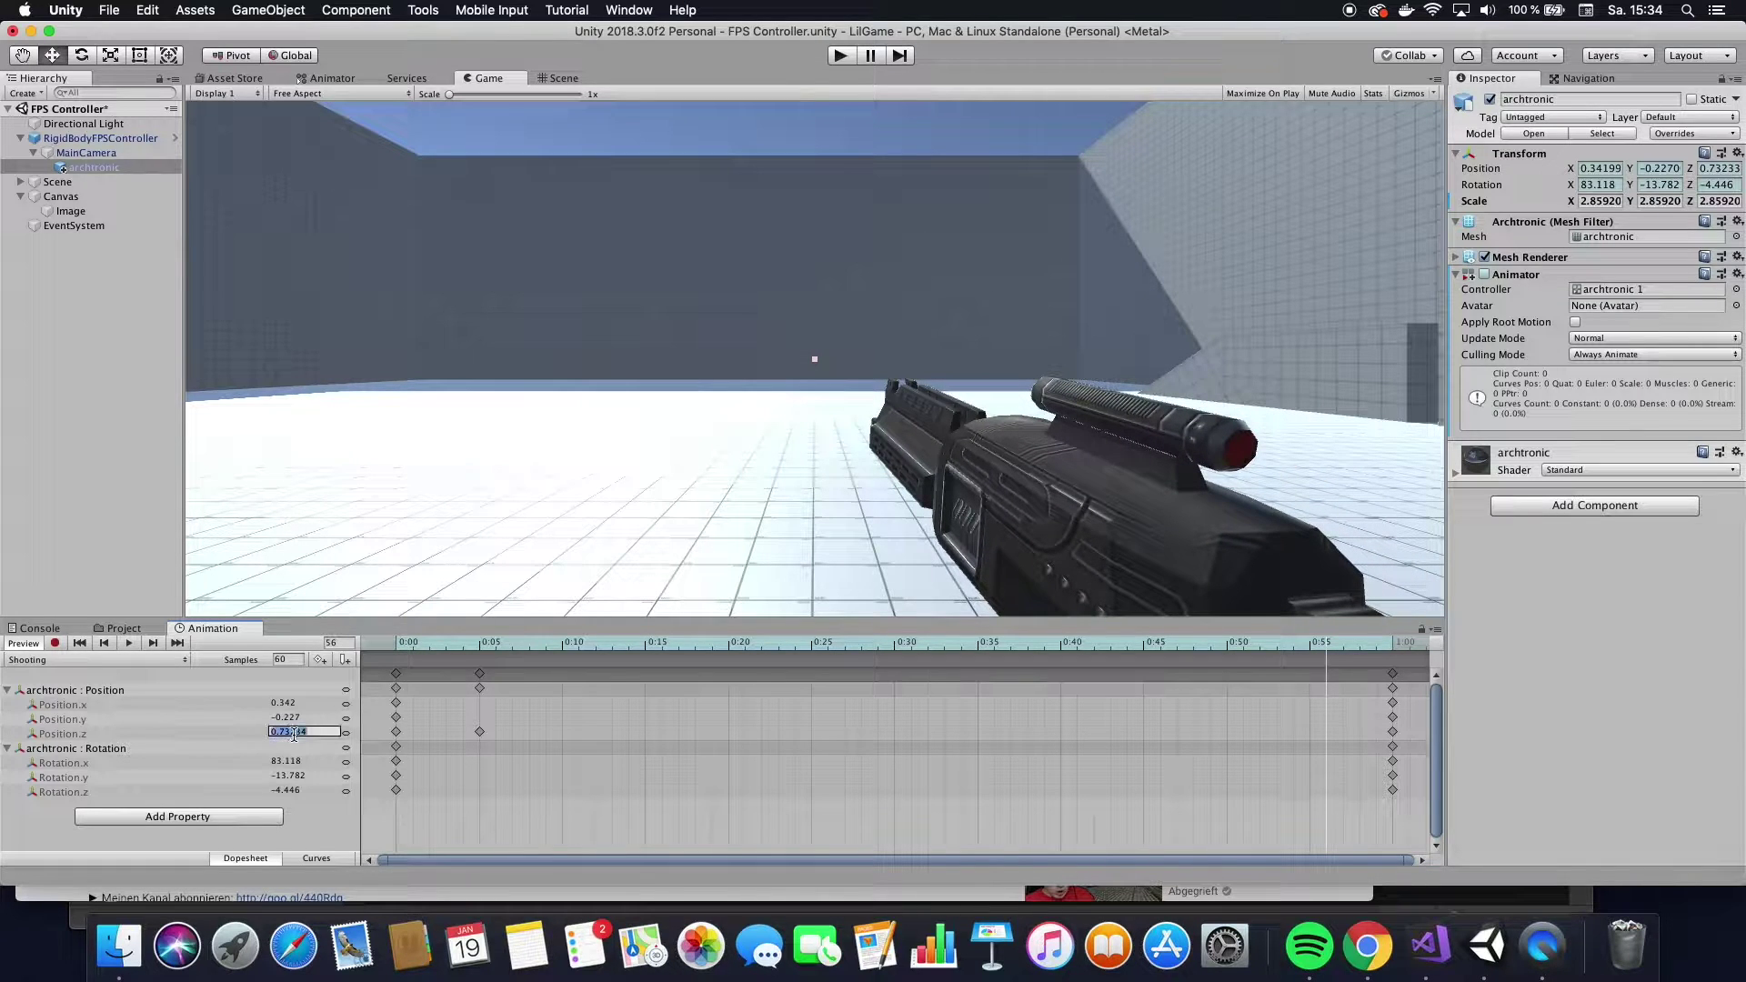
left_click(484, 648)
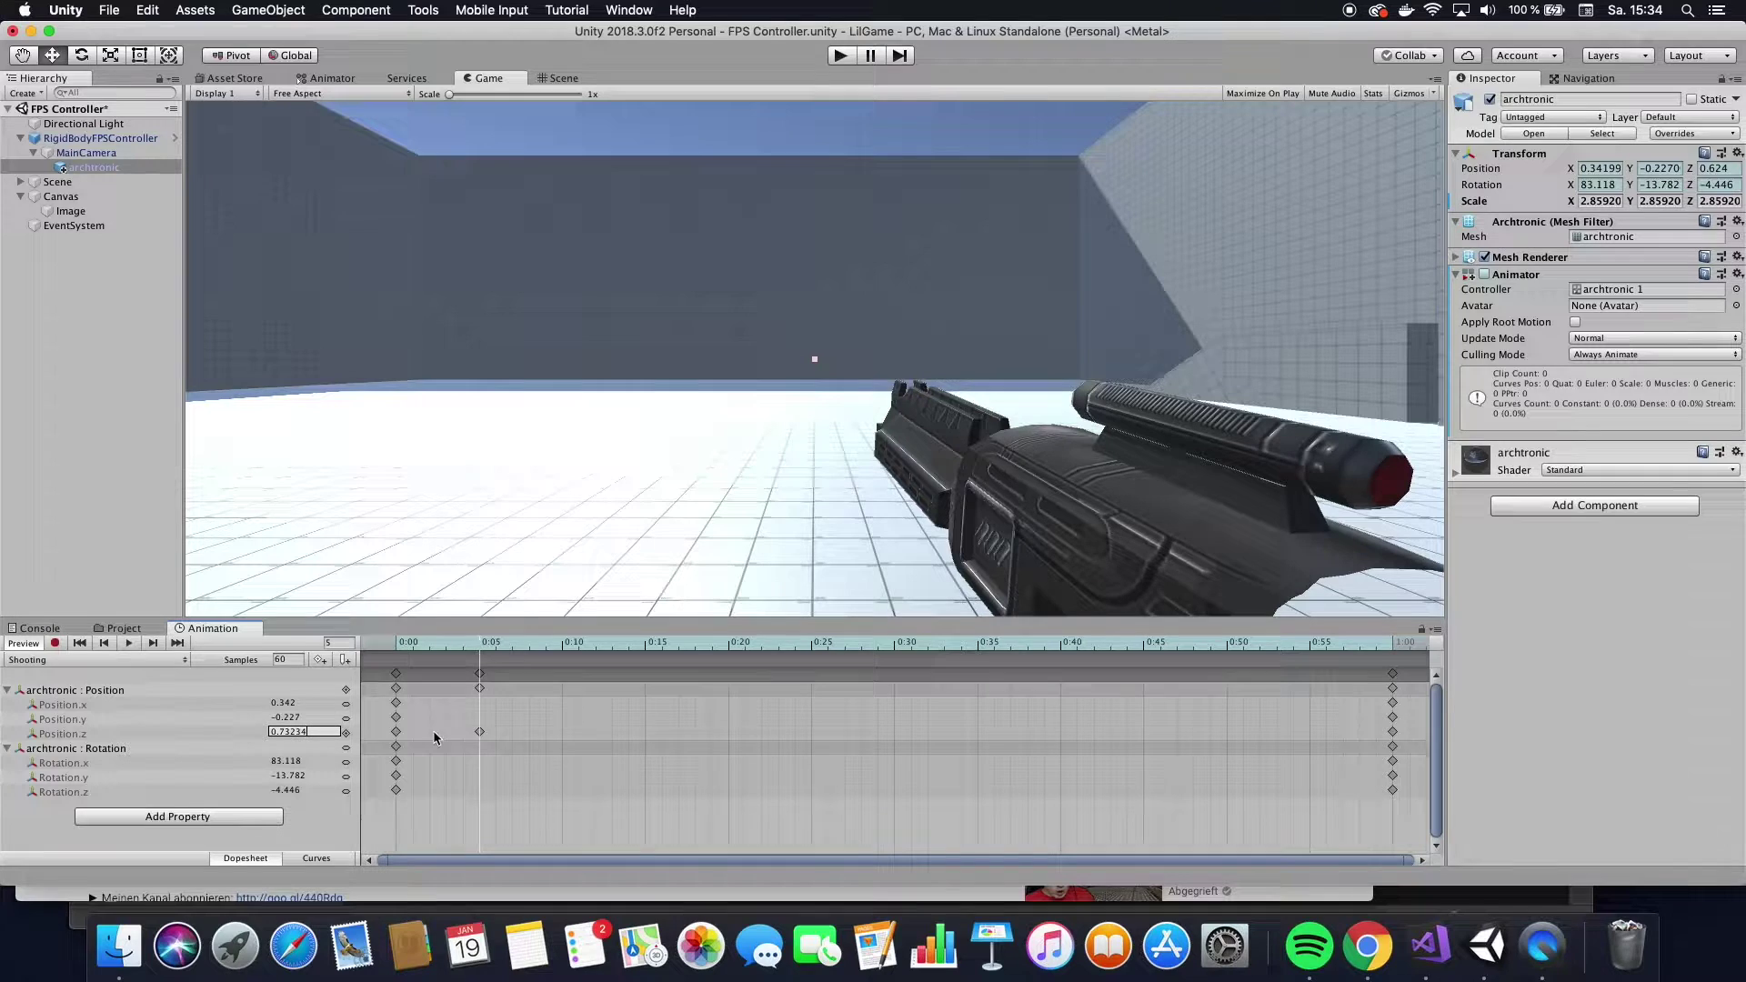
left_click(480, 732)
left_click(292, 734)
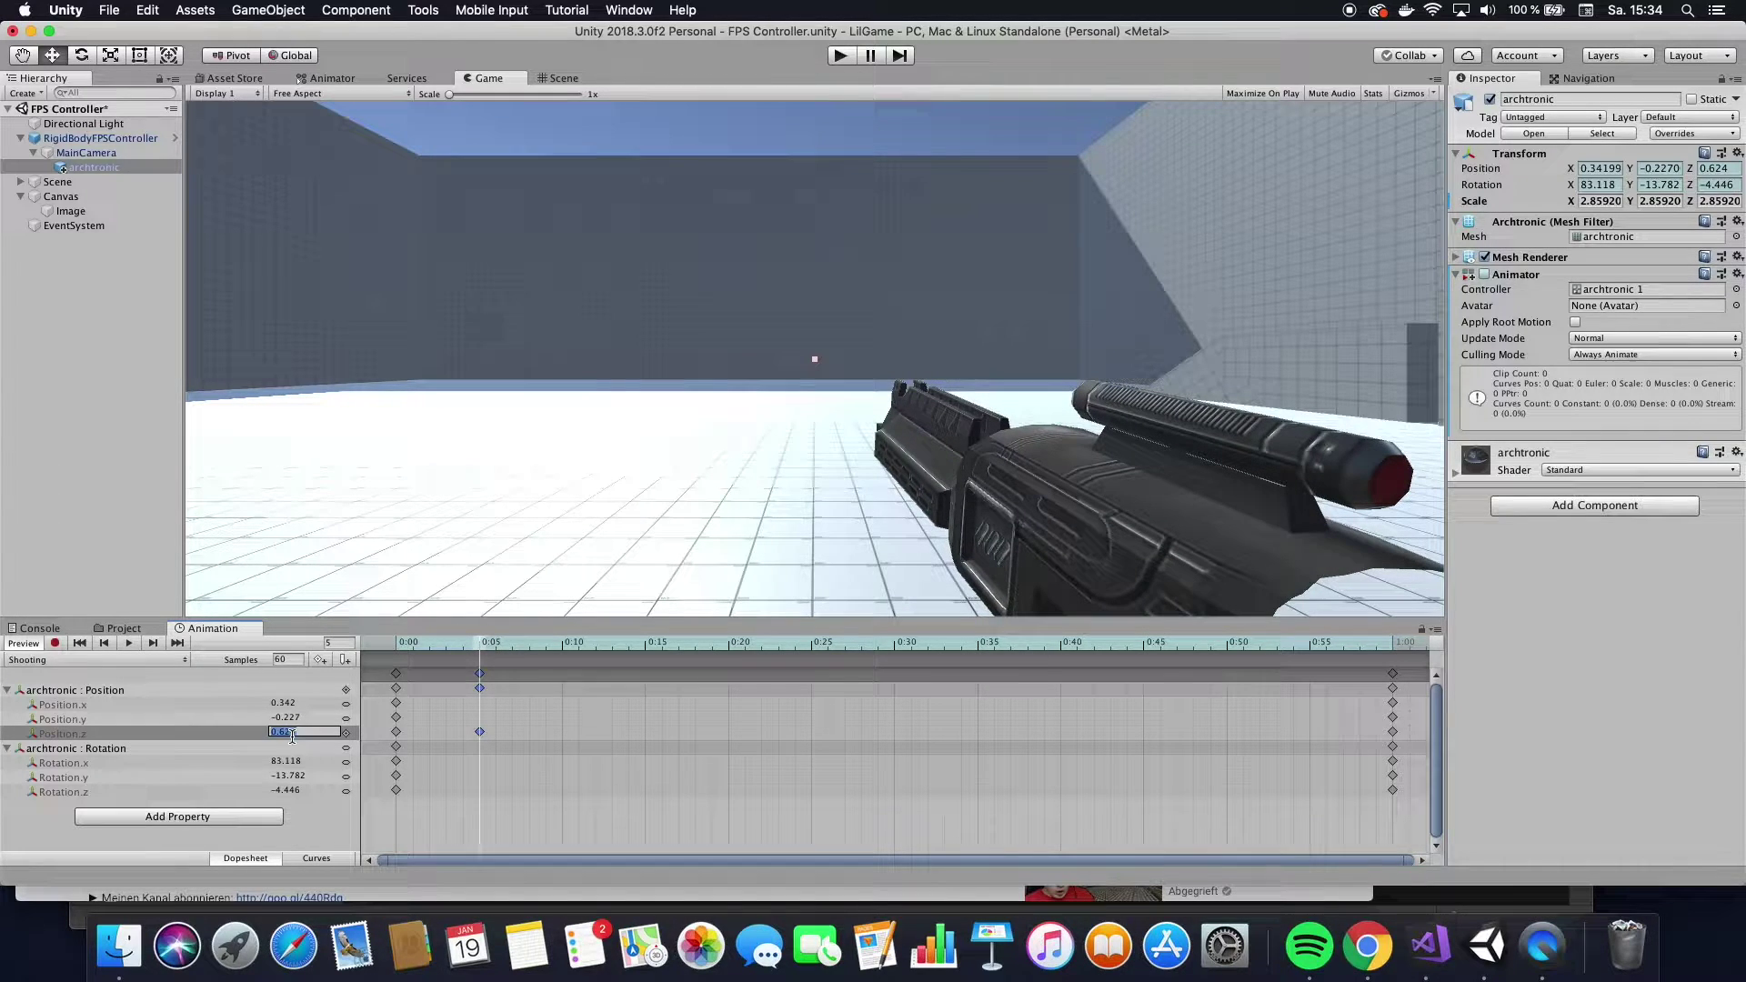
type("0.59")
left_click_drag(464, 647, 380, 649)
key("space")
Set the gun's Rotation.x at 0:05 to 73.118 and play back the Shooting clip from the start.
left_click(479, 642)
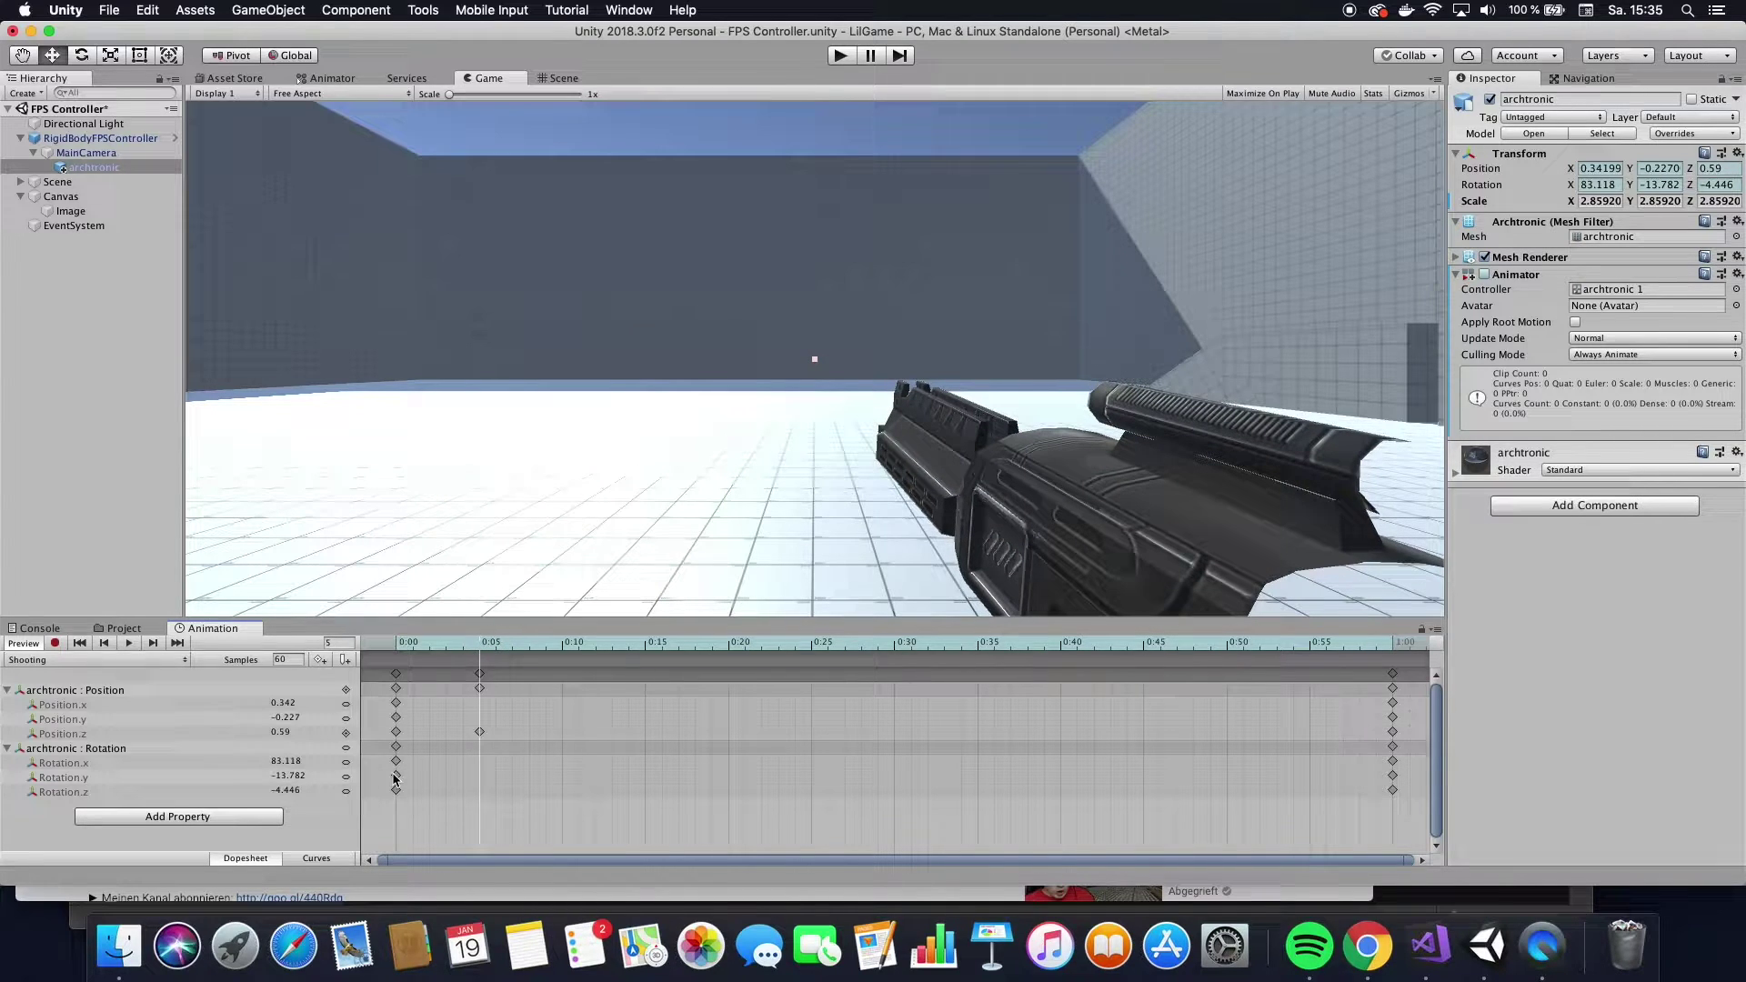
left_click(287, 760)
type("73.118")
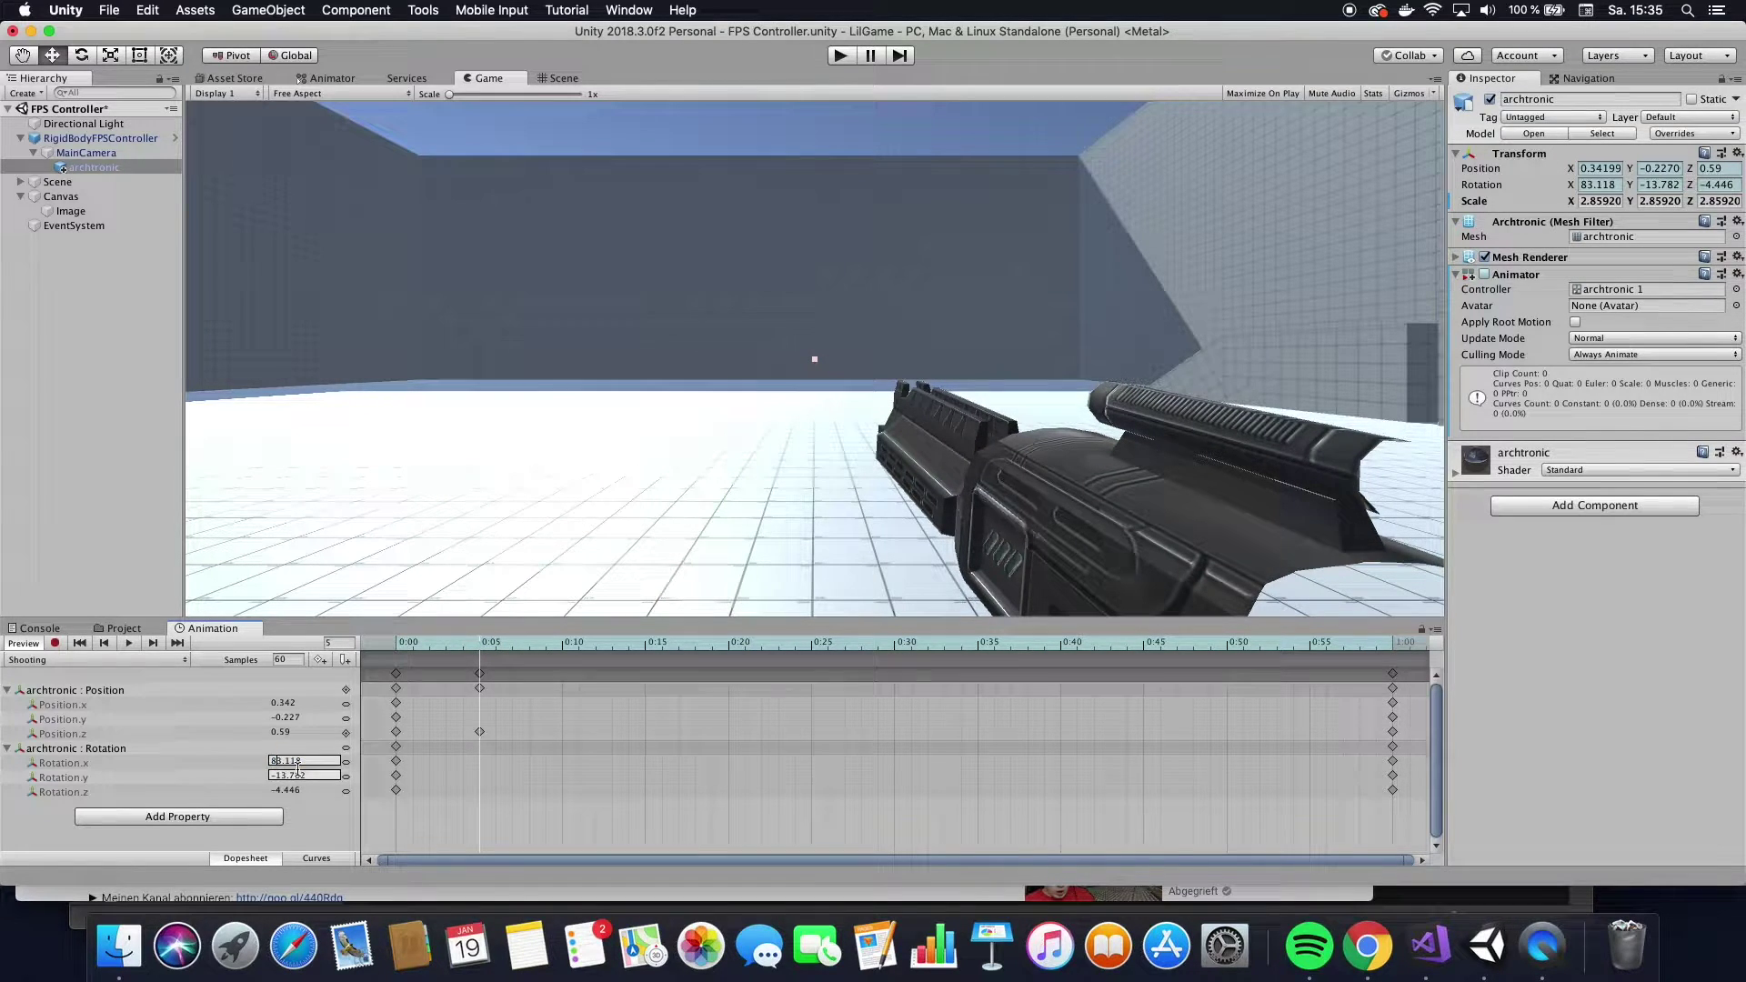
key("Return")
left_click(378, 646)
key("space")
left_click(398, 647)
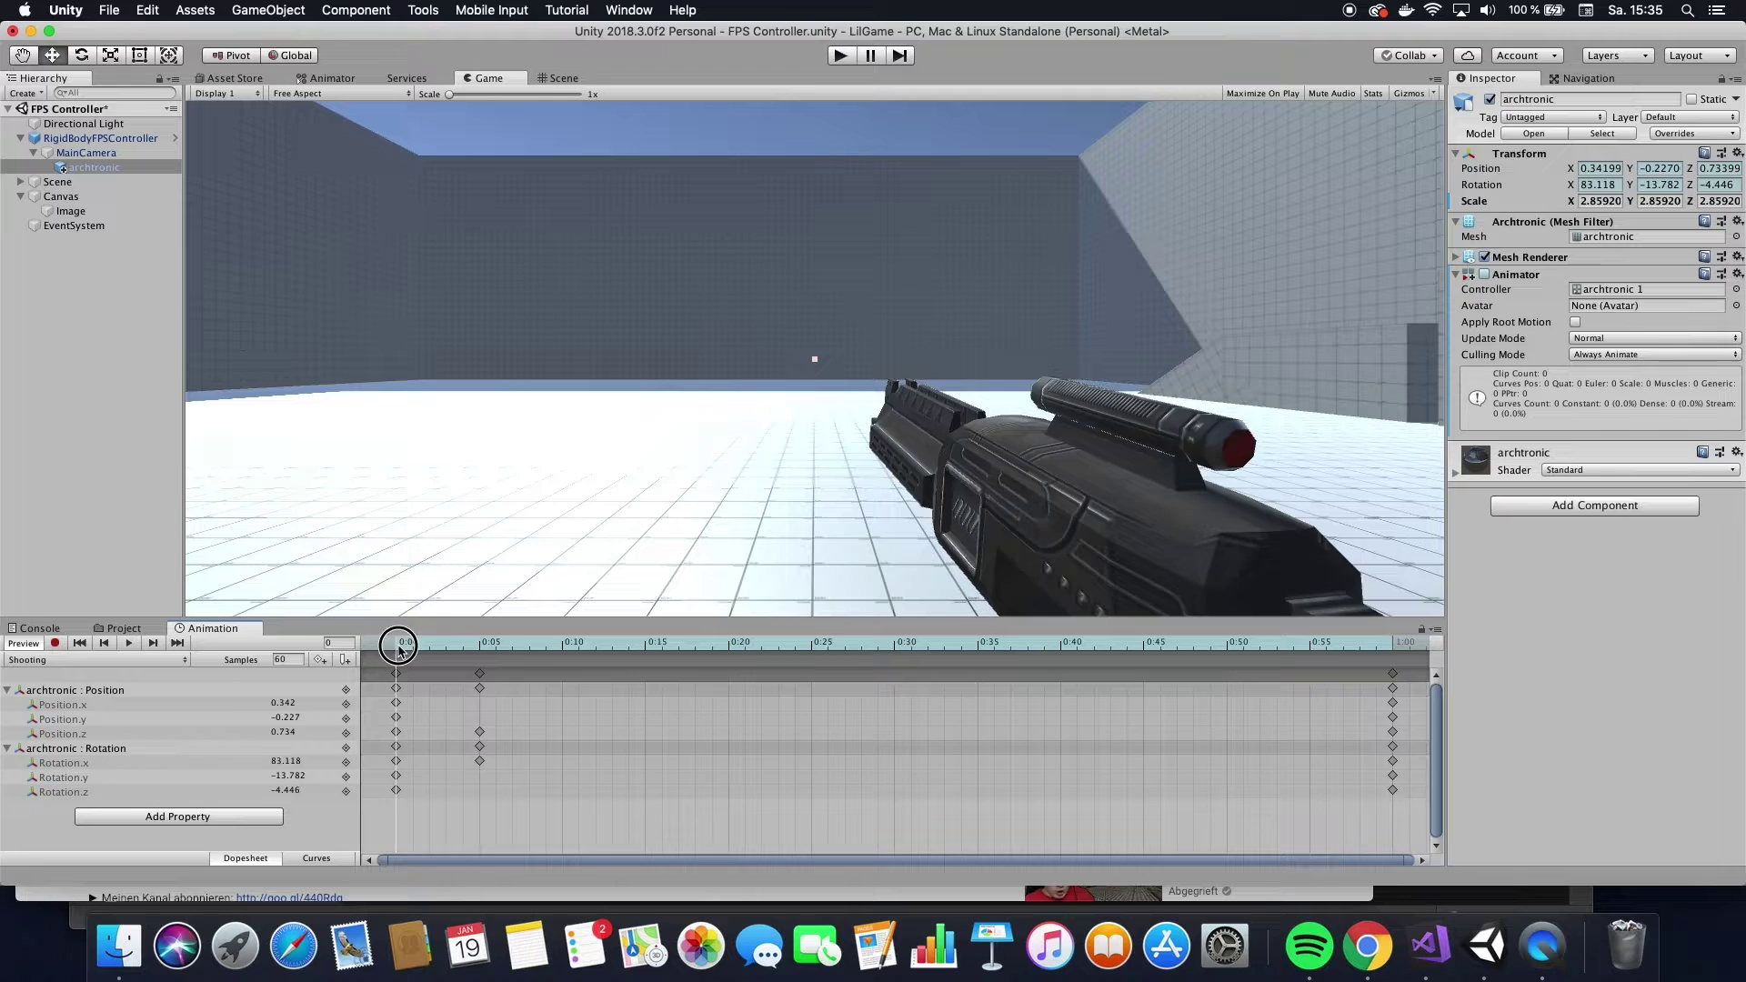
key("space")
key("space")
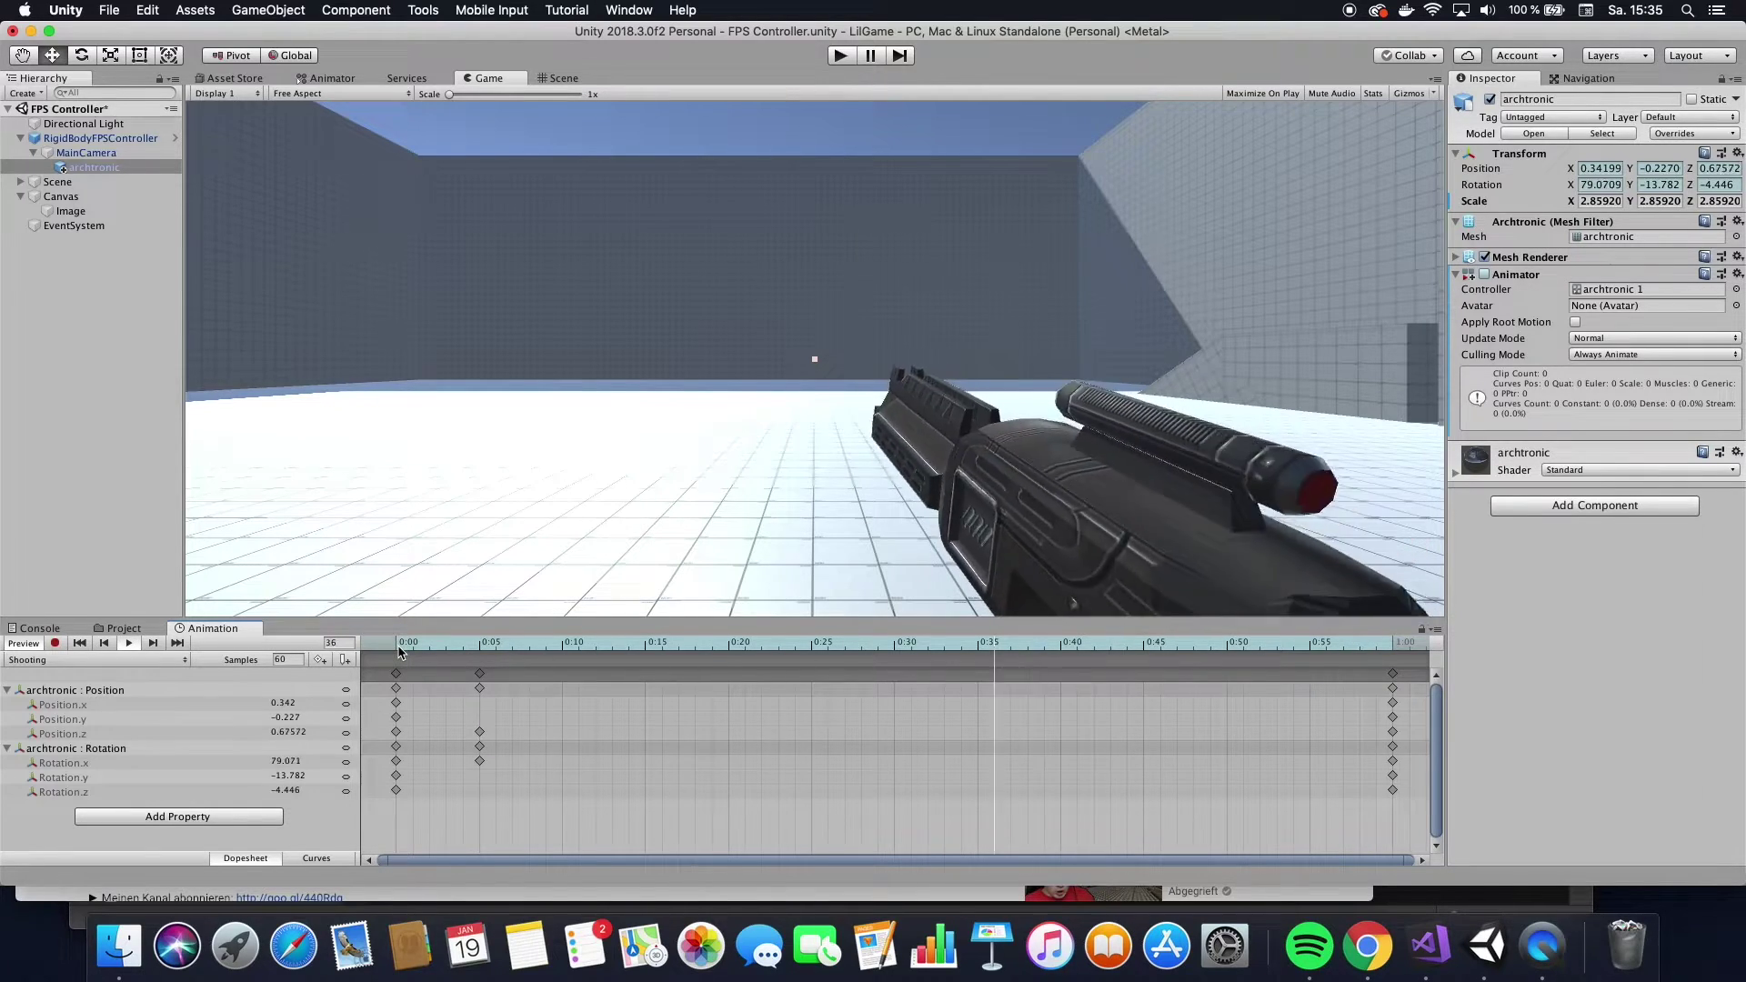
key("space")
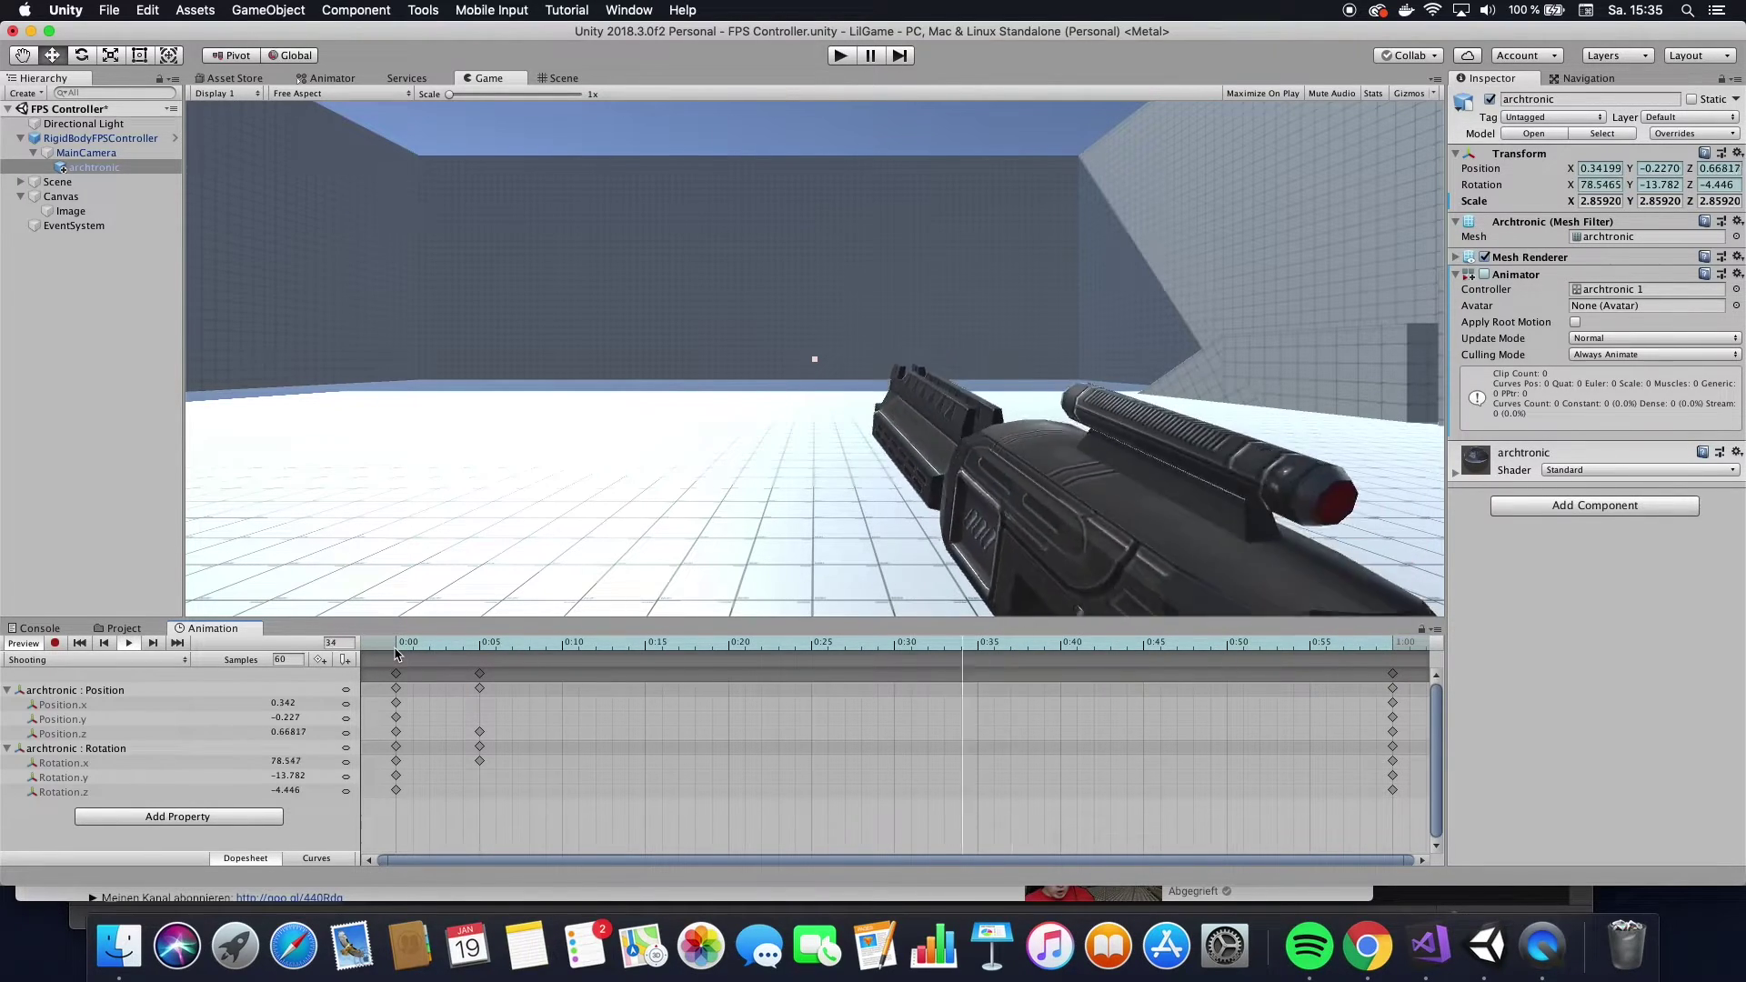
left_click(470, 651)
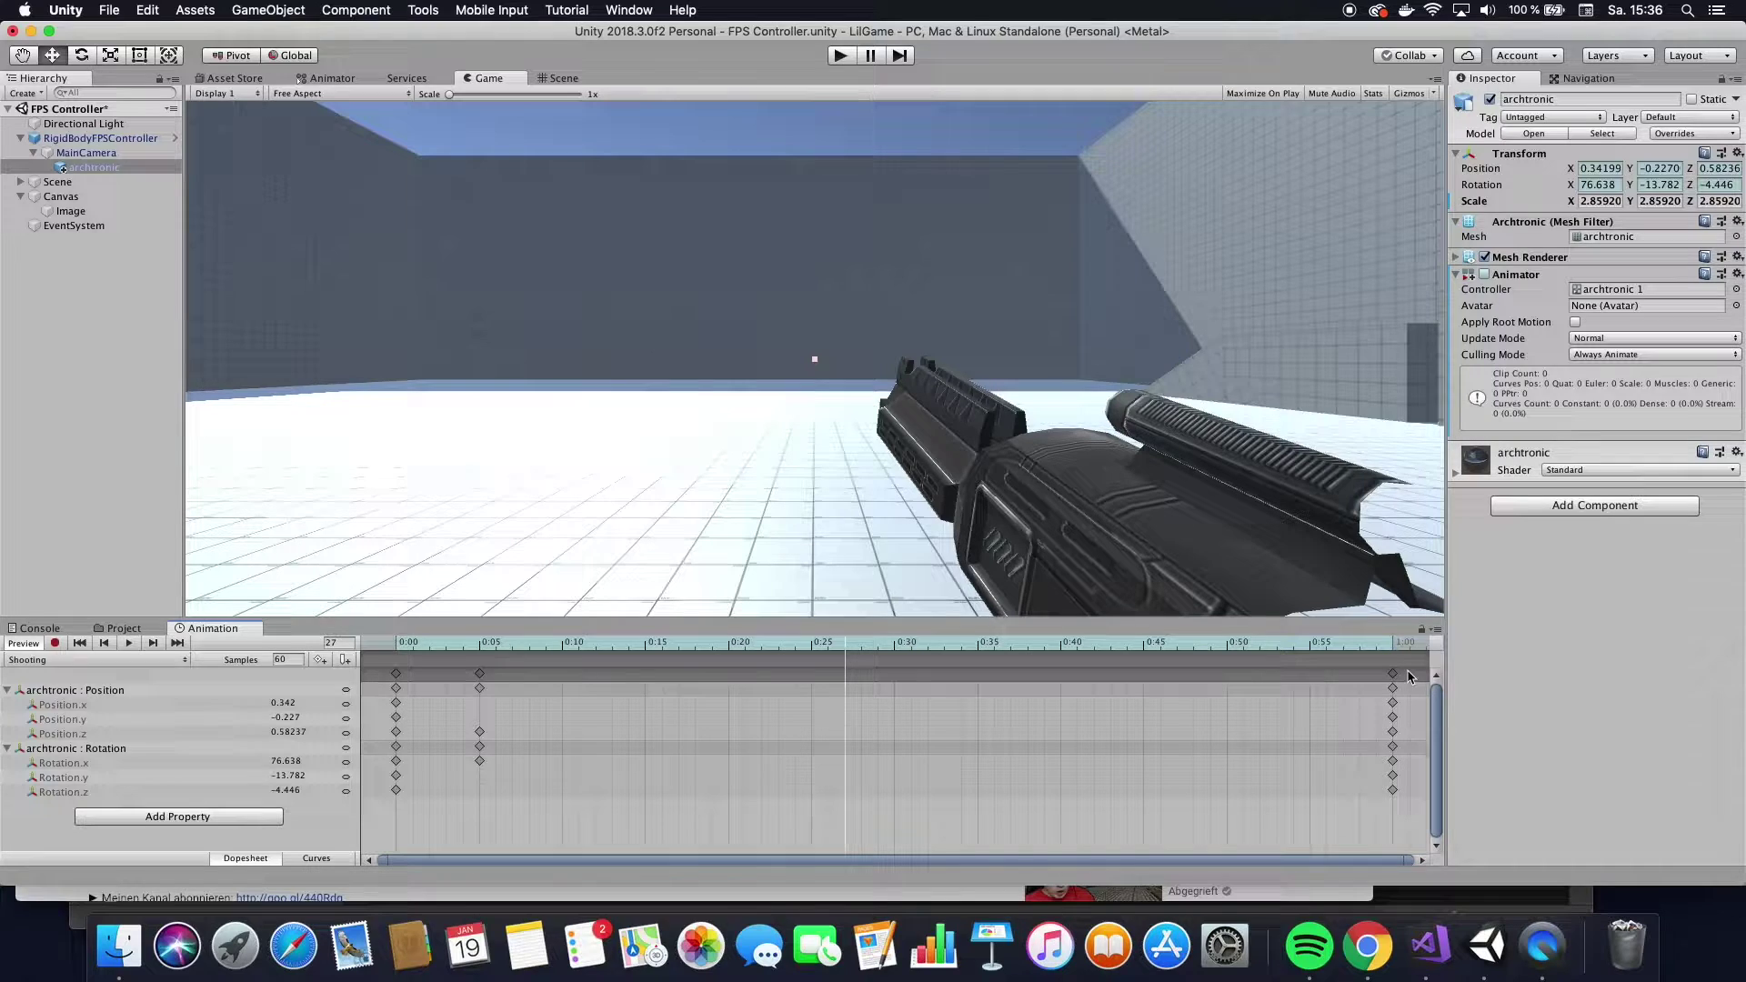
Shorten the Shooting clip by moving its Position and Rotation end keyframes from 1:00 to 0:20, trying 0:15 first.
left_click_drag(1407, 667, 1374, 791)
left_click_drag(1401, 734, 645, 717)
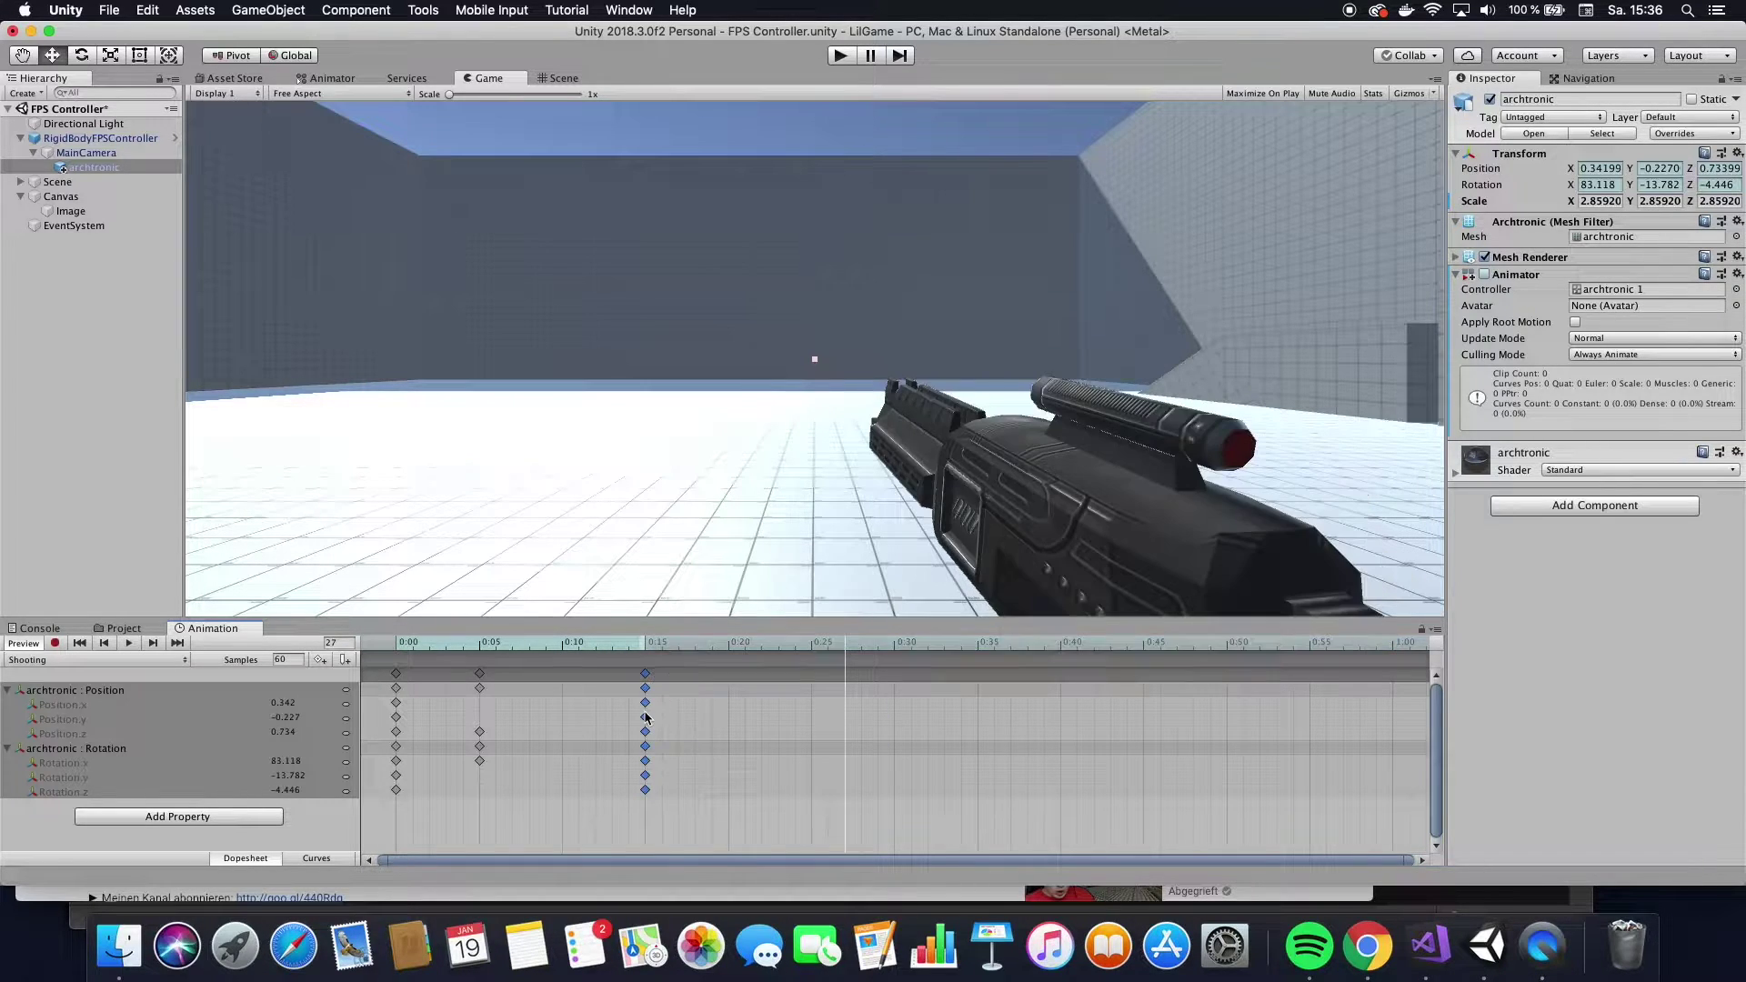
left_click(396, 645)
key("space")
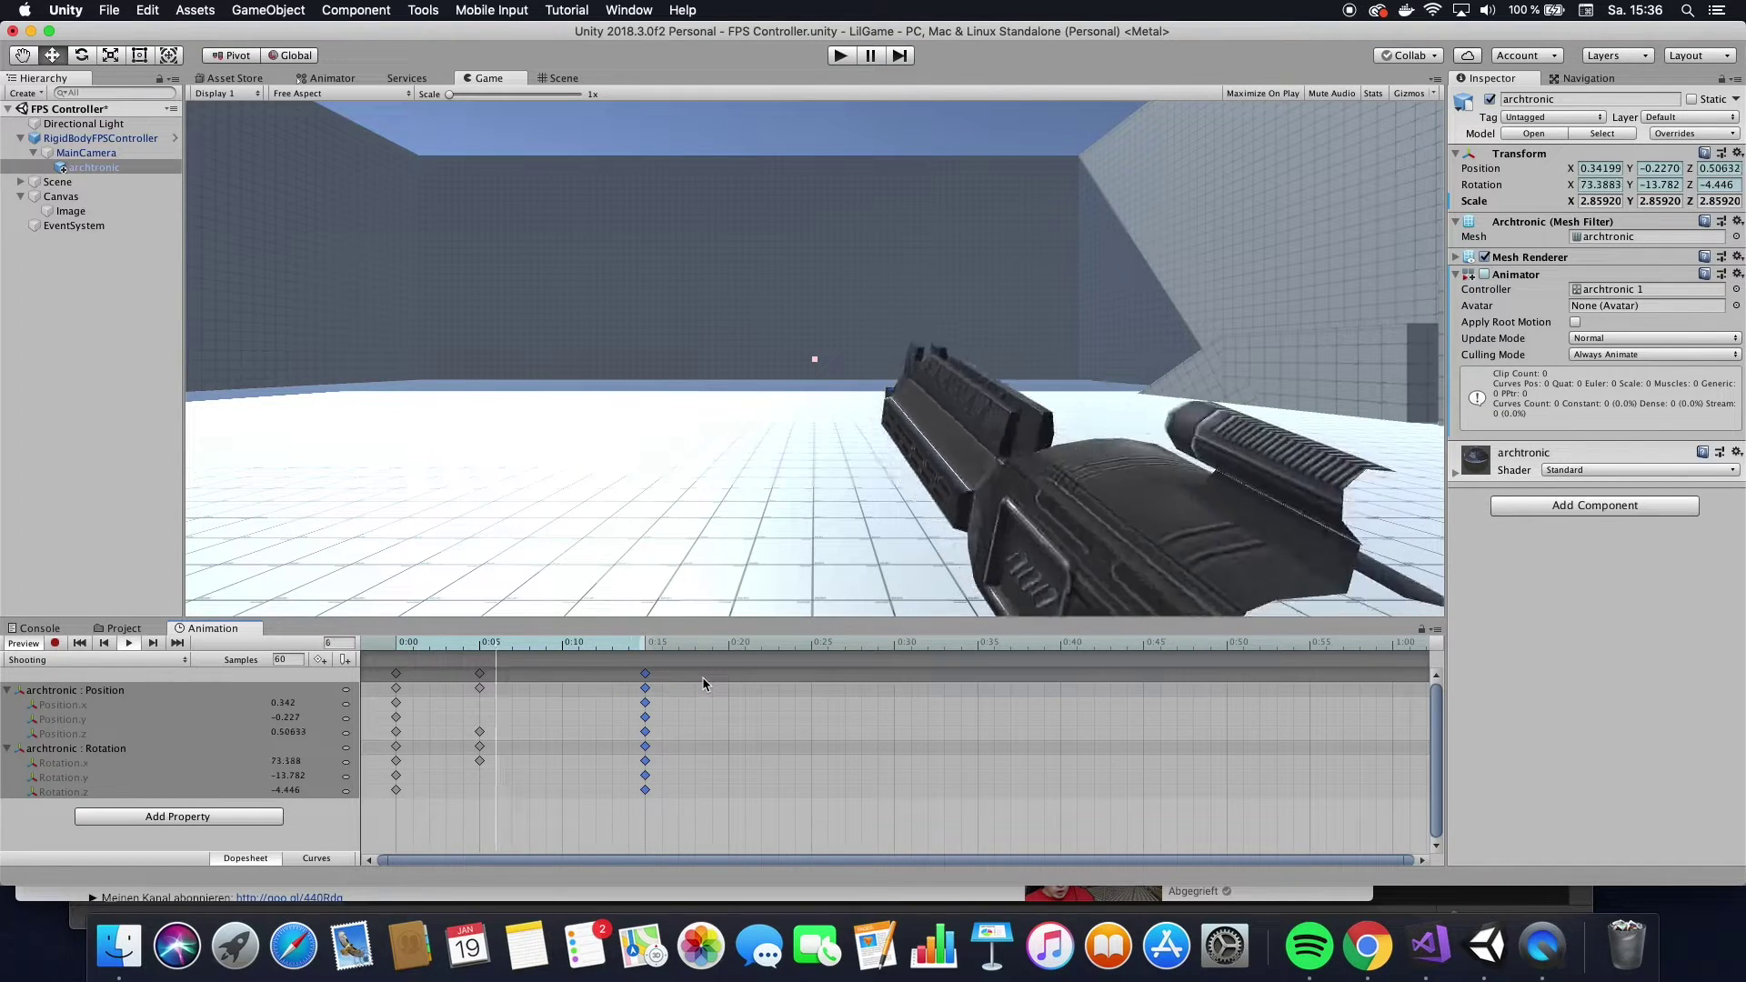
left_click_drag(664, 661, 641, 788)
left_click_drag(662, 664, 636, 807)
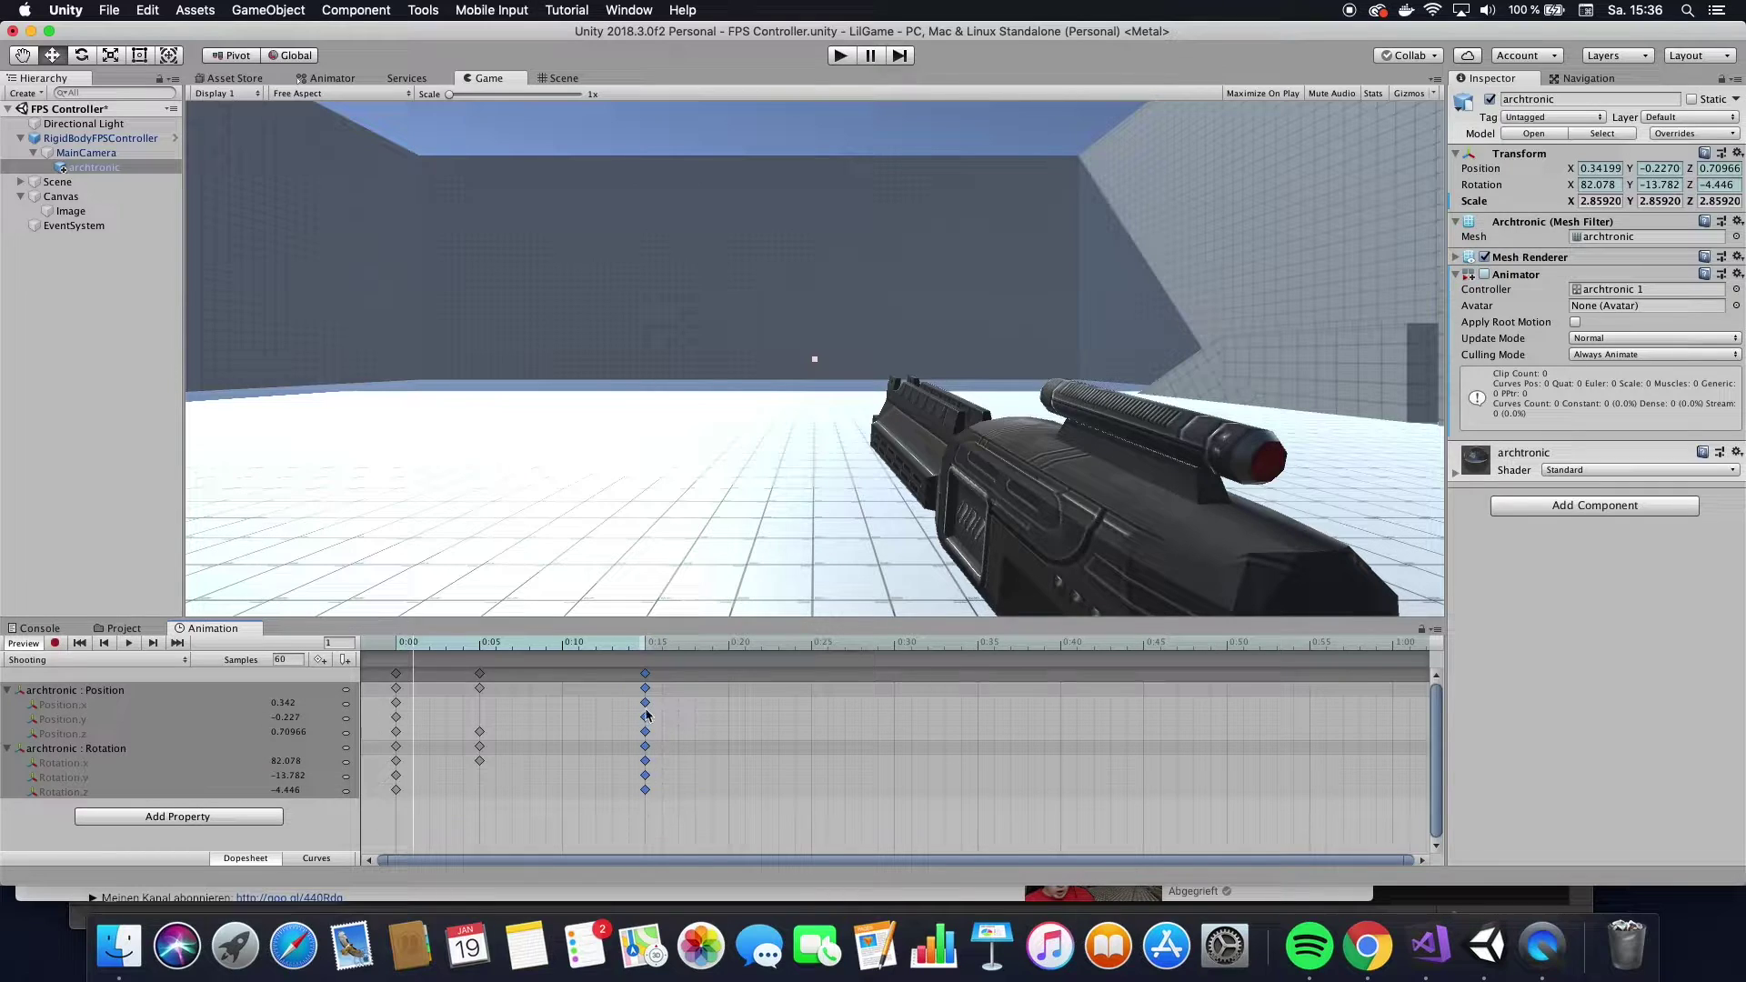
left_click_drag(648, 717, 729, 715)
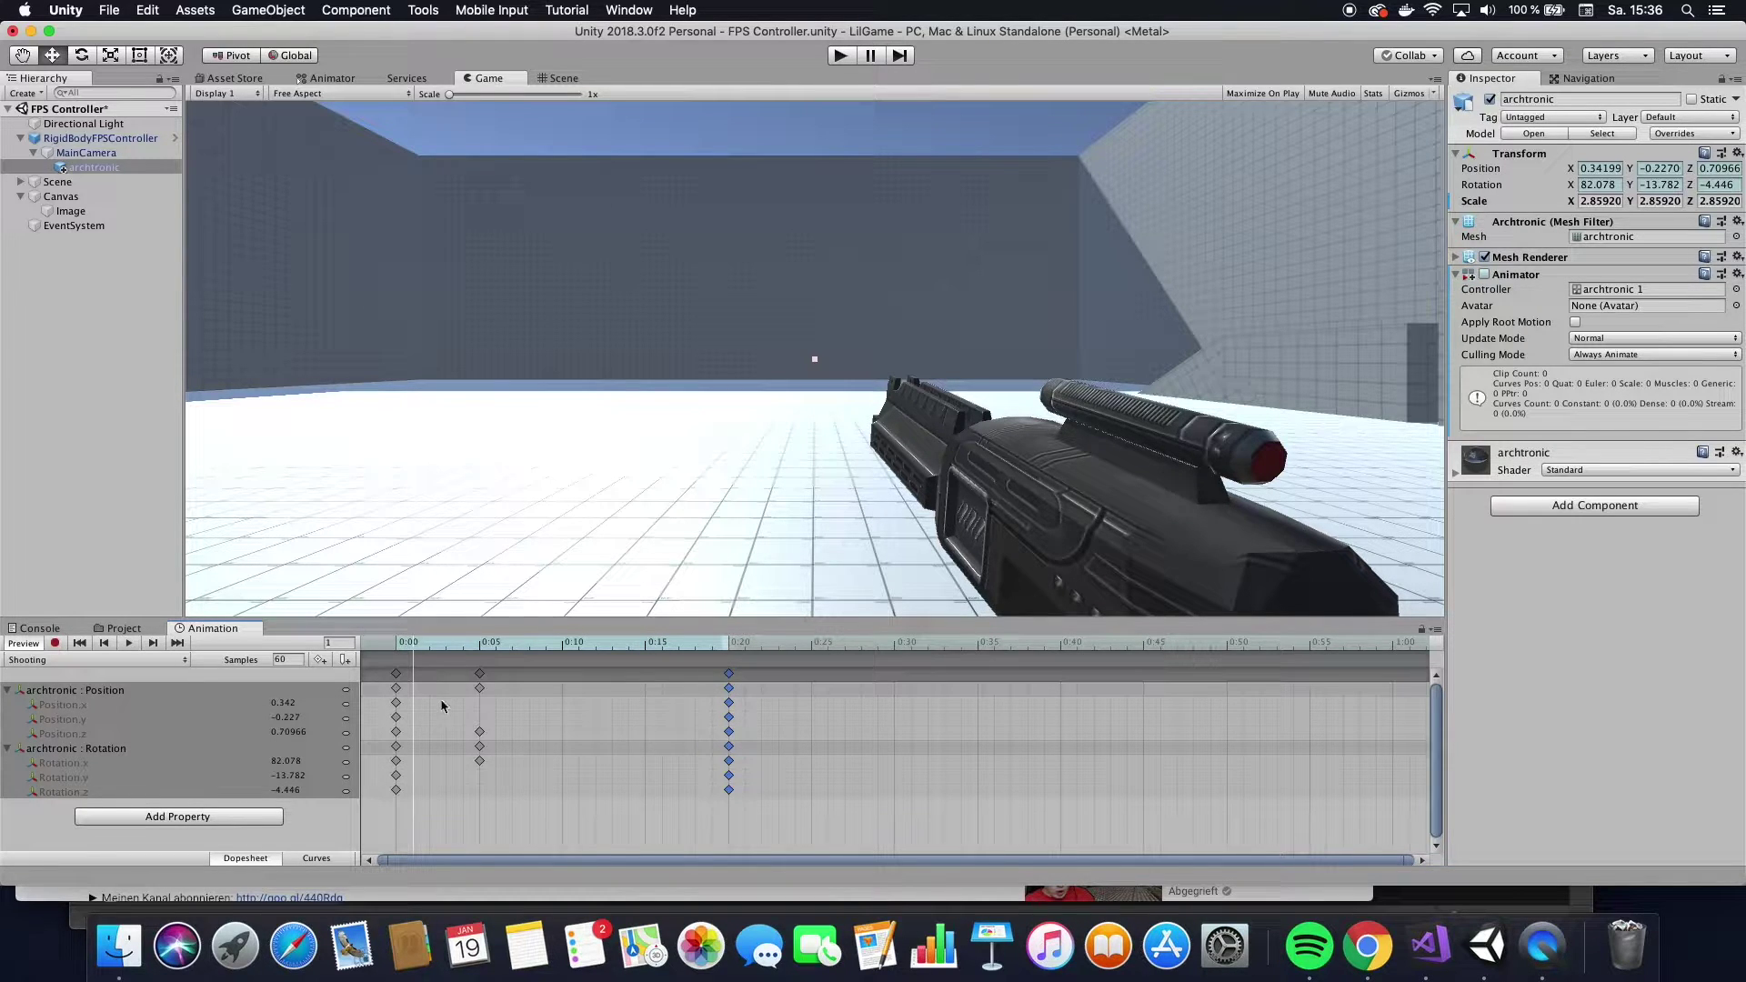
Play back the shortened Shooting clip from 0:00 to check the recoil motion, and return the playhead to the start.
left_click(401, 662)
left_click(402, 639)
key("space")
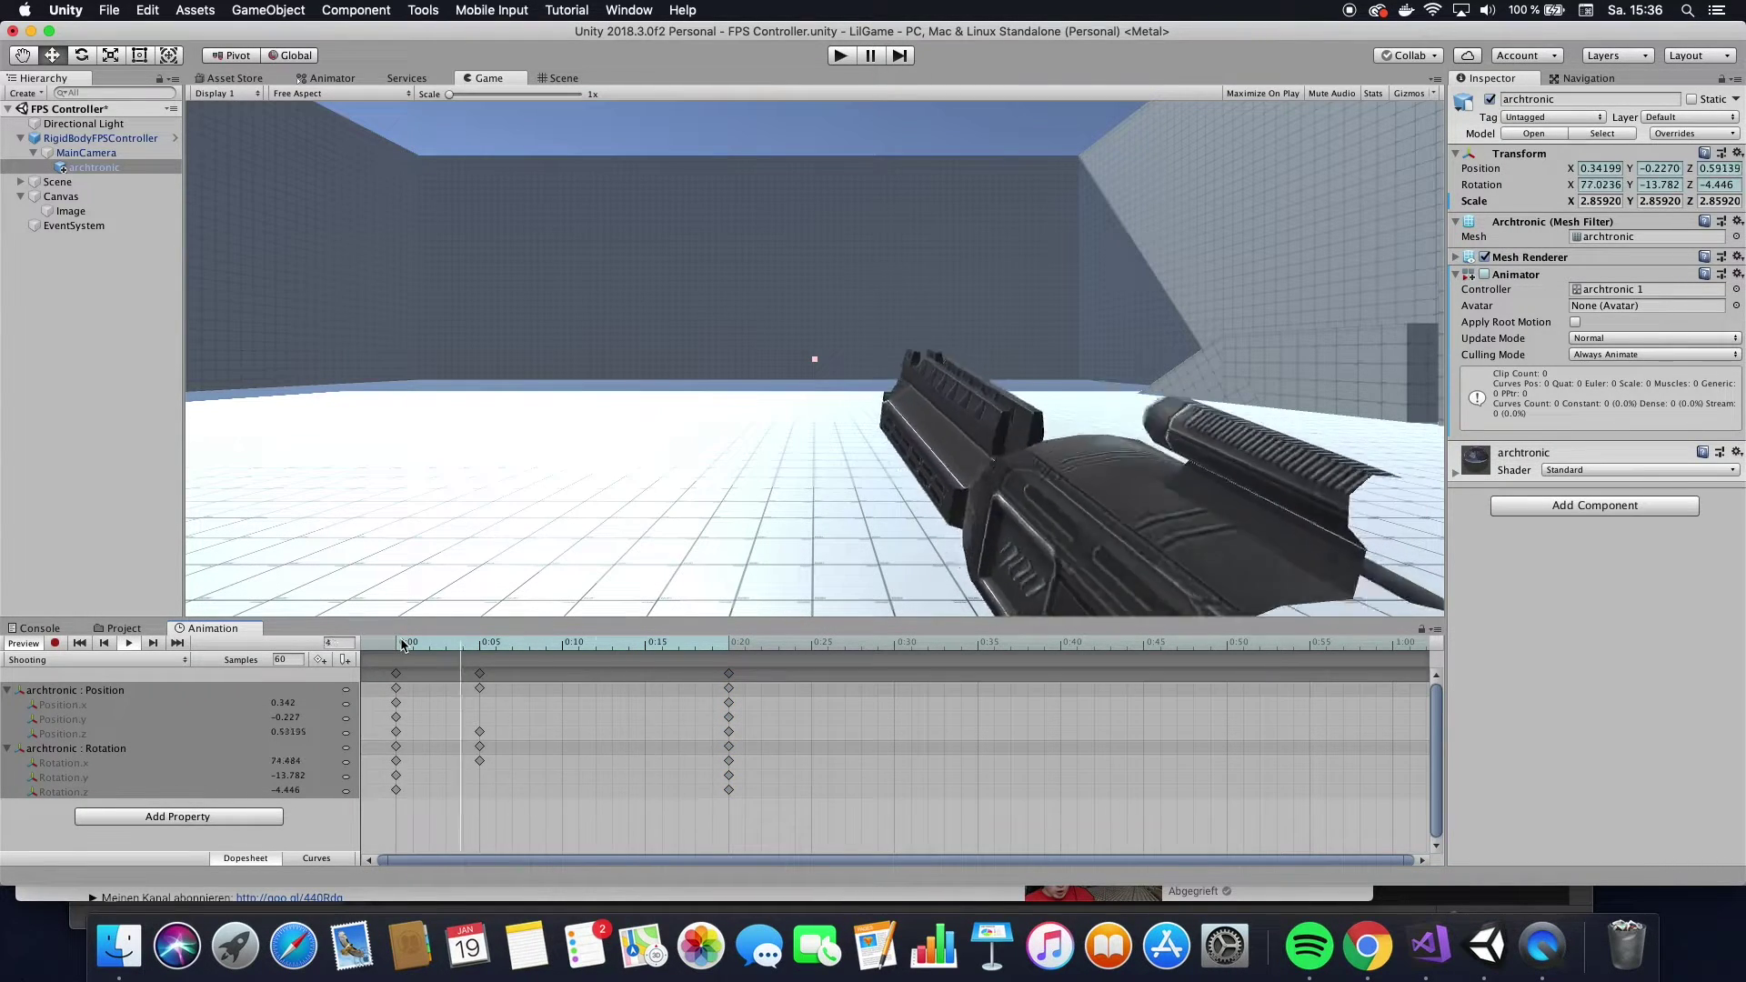
key("space")
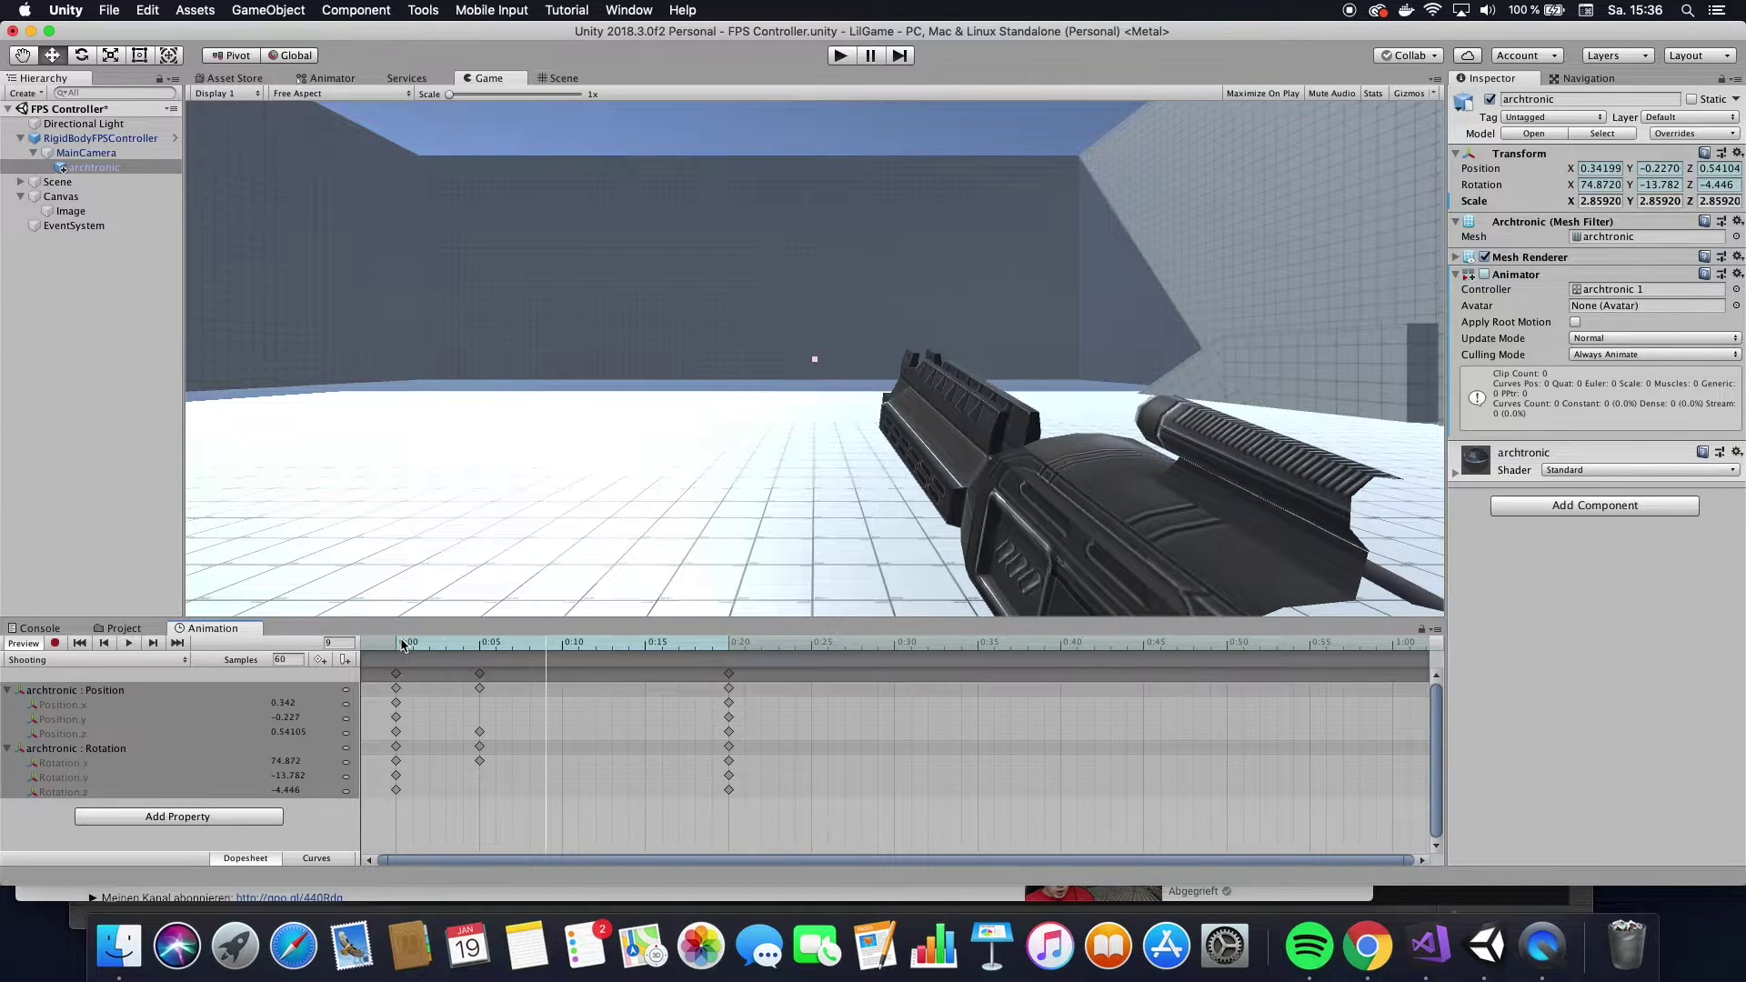
key("period")
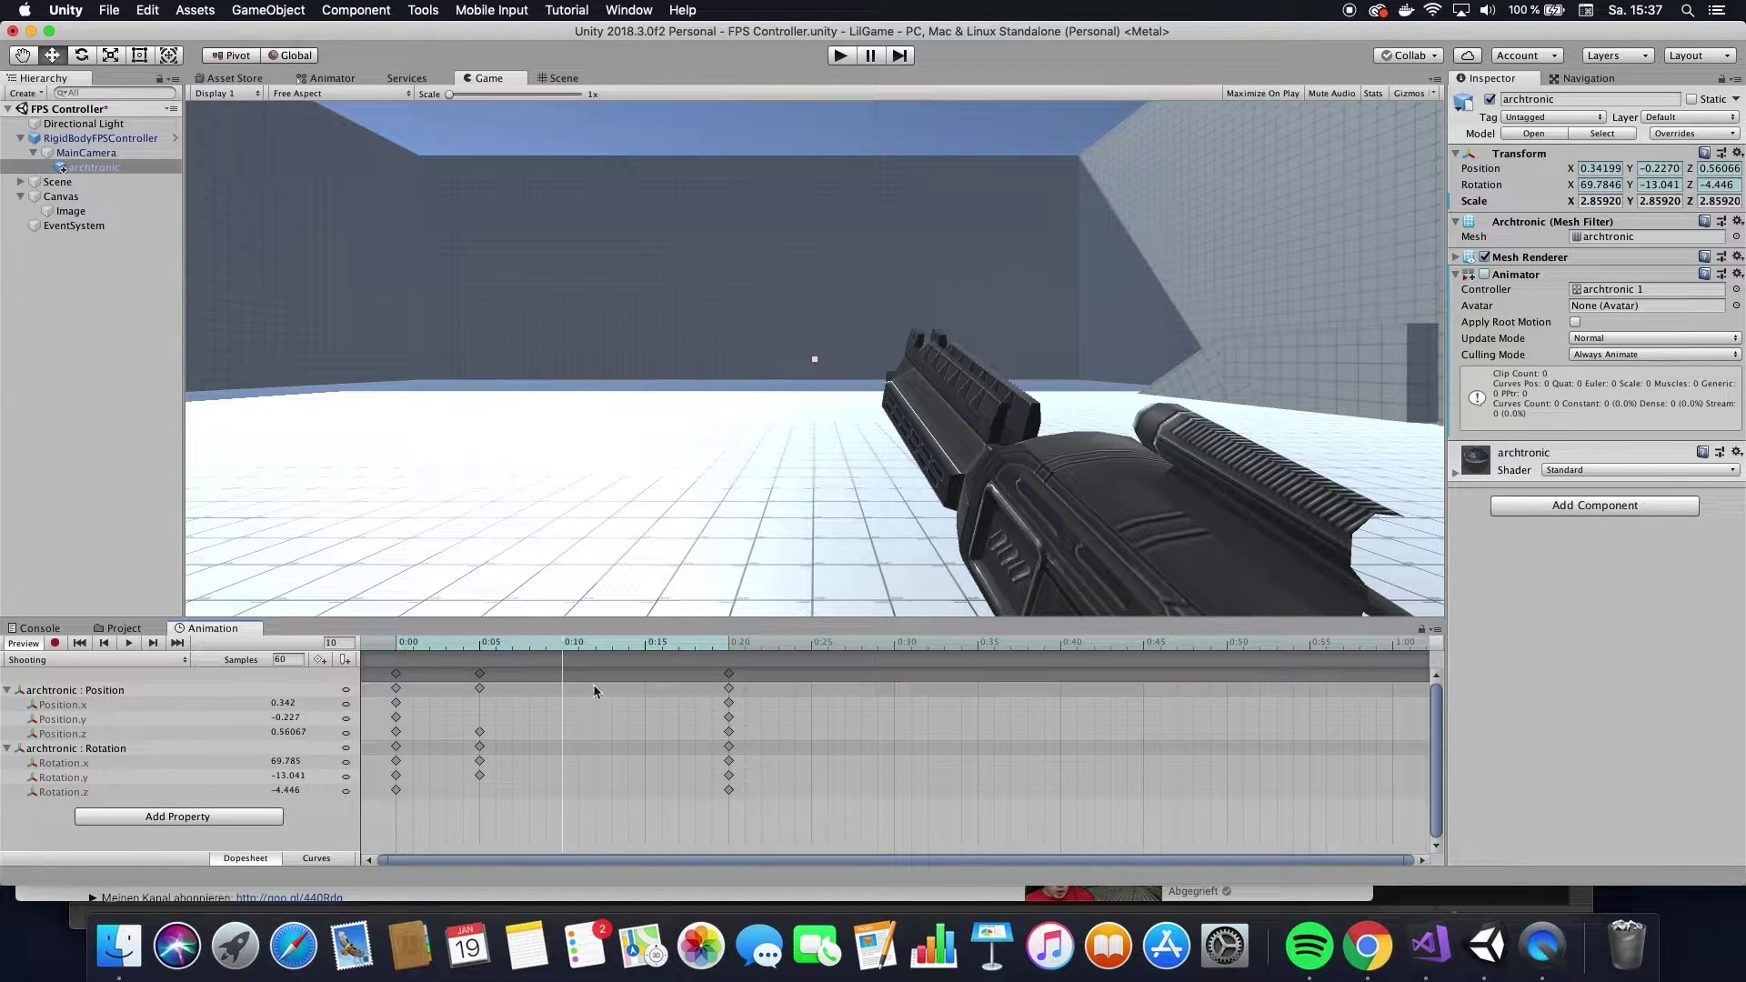
left_click(397, 645)
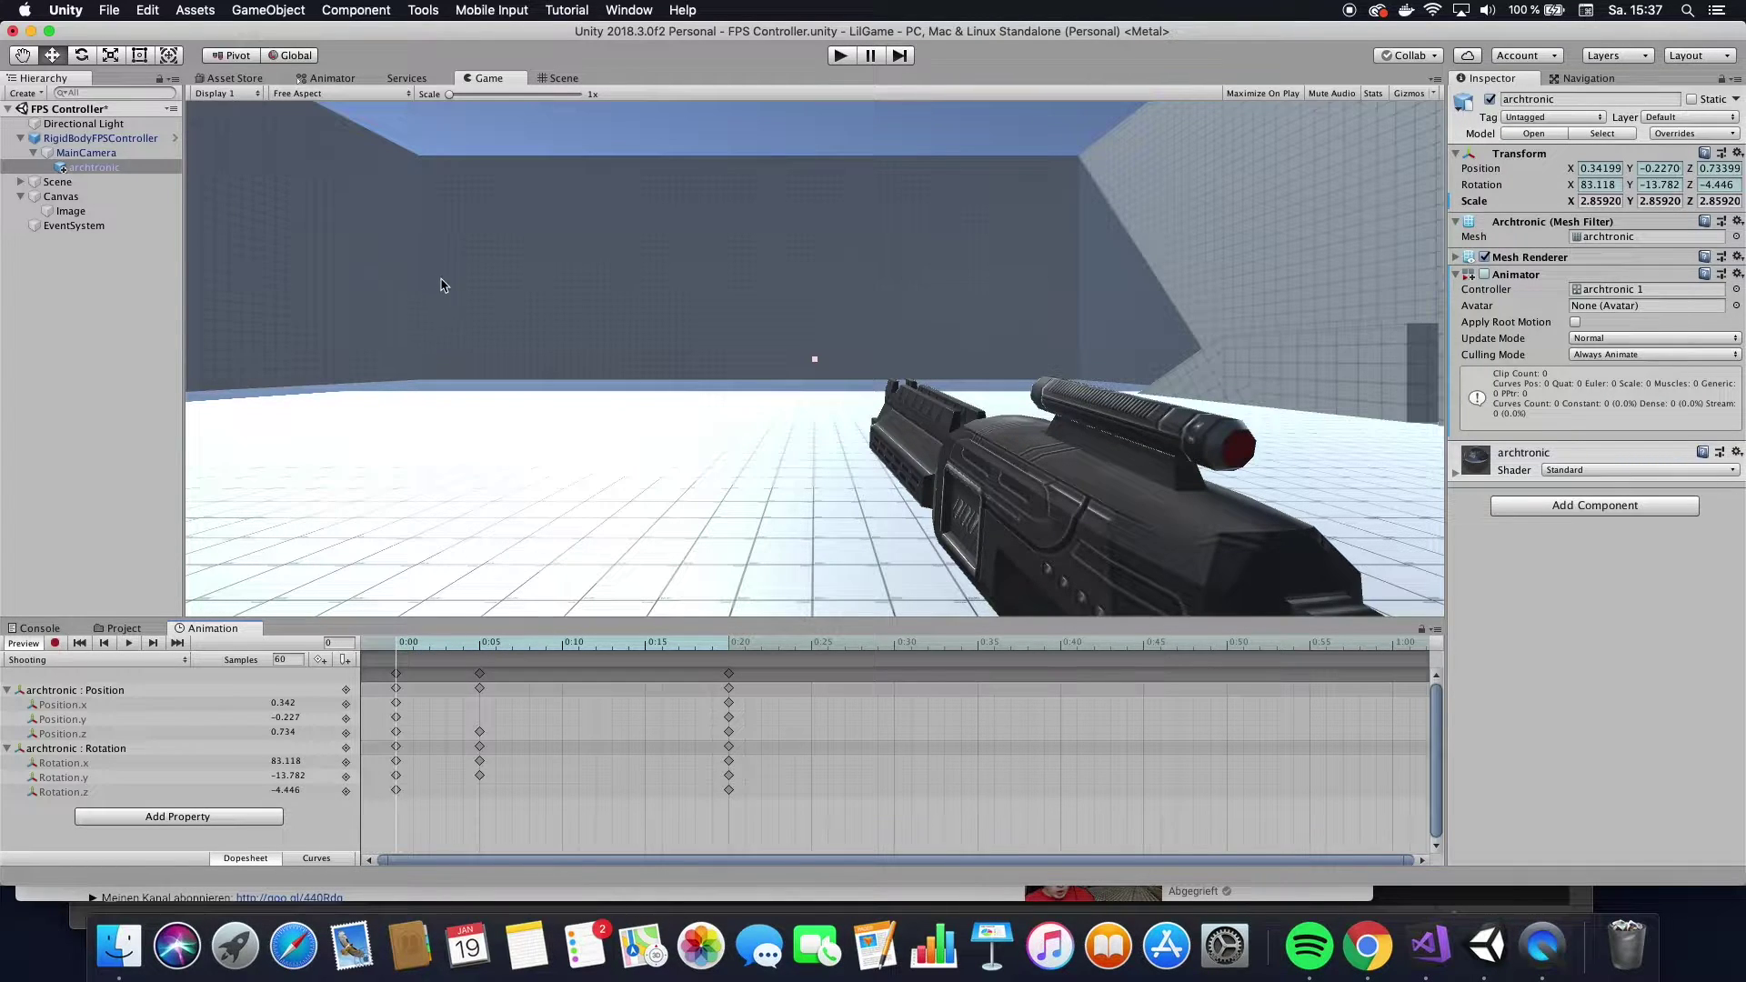
Show the gun's Animator state graph and arrange the Idle state beside Entry with the Shooting state below it.
left_click(318, 80)
right_click(979, 314)
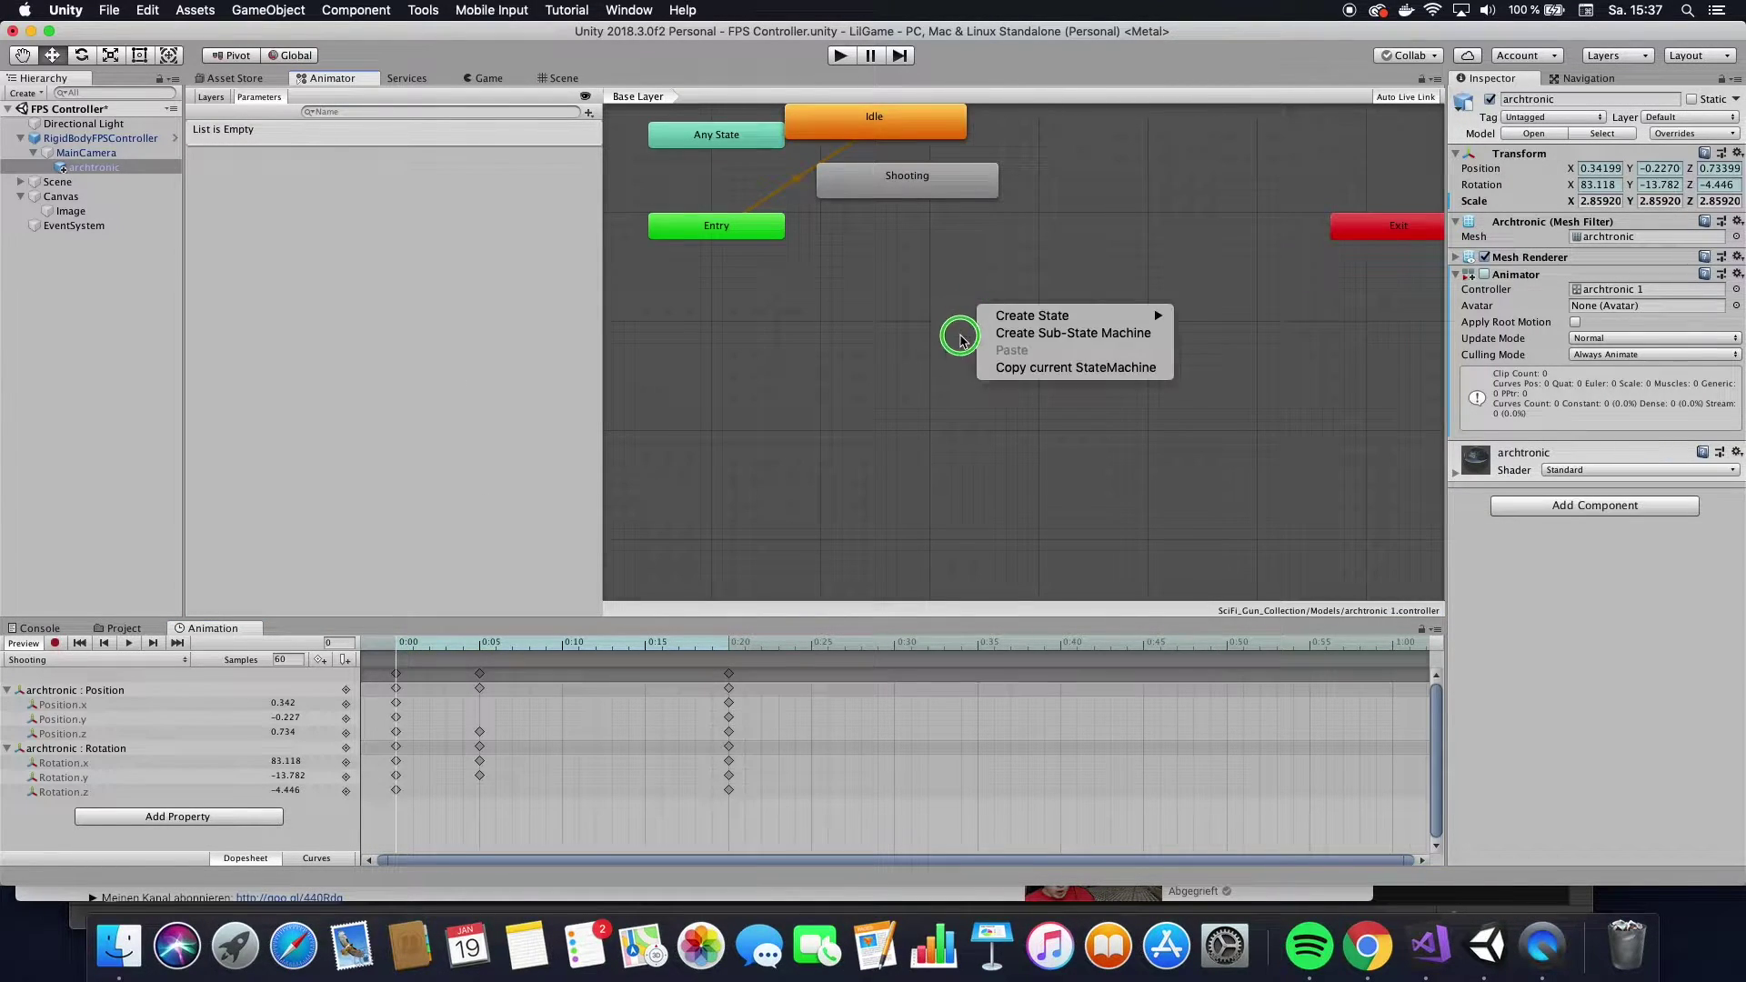
left_click(901, 316)
left_click_drag(931, 186, 991, 431)
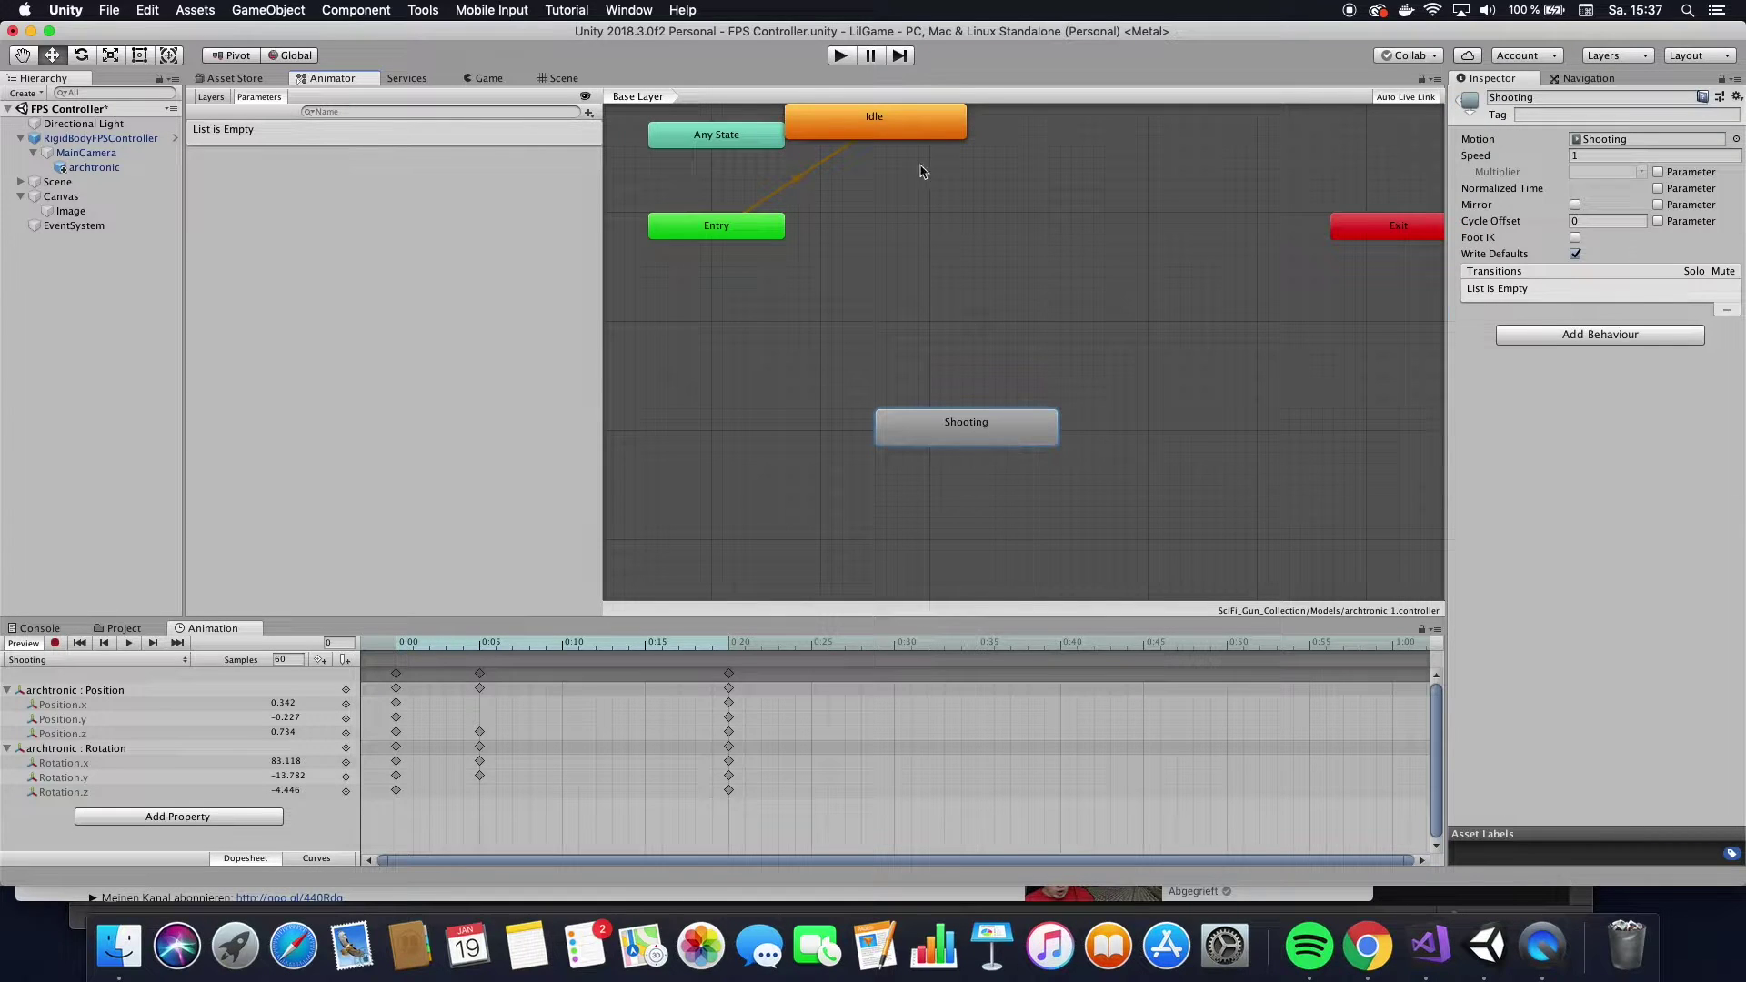
left_click_drag(919, 133, 1007, 244)
left_click_drag(1003, 423, 1024, 390)
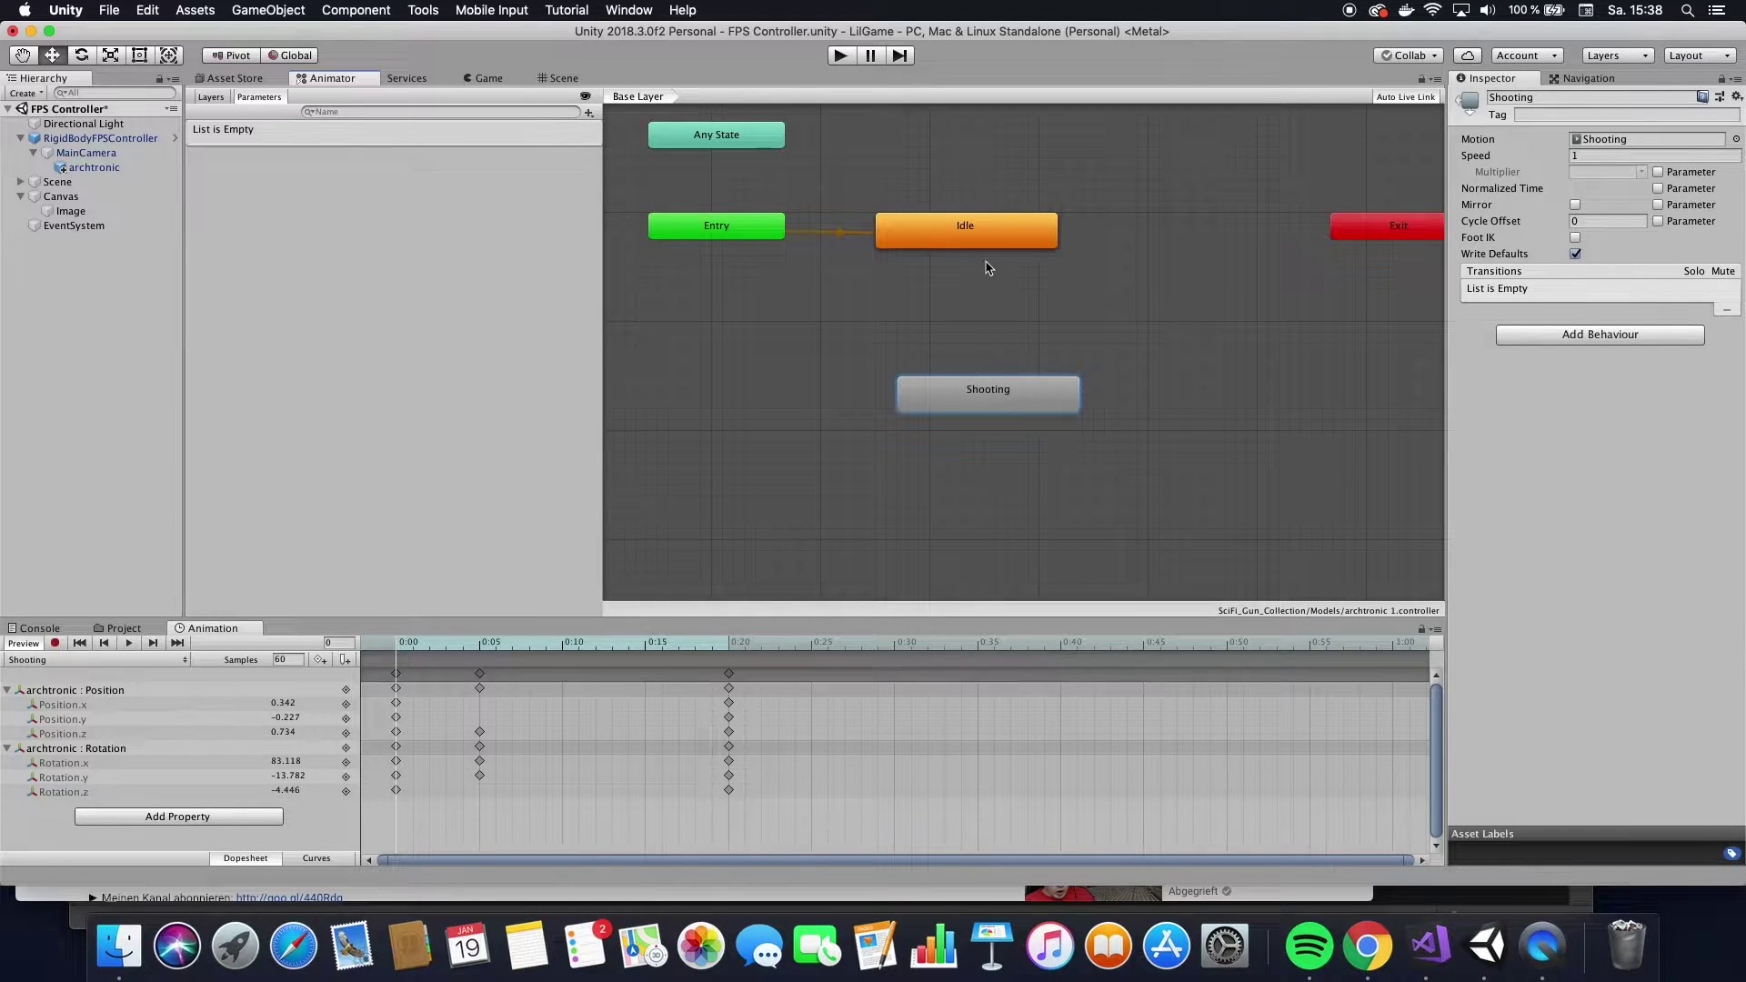
Create transitions from Idle to Shooting and from Shooting back to Idle, and align Shooting directly beneath Idle.
right_click(946, 240)
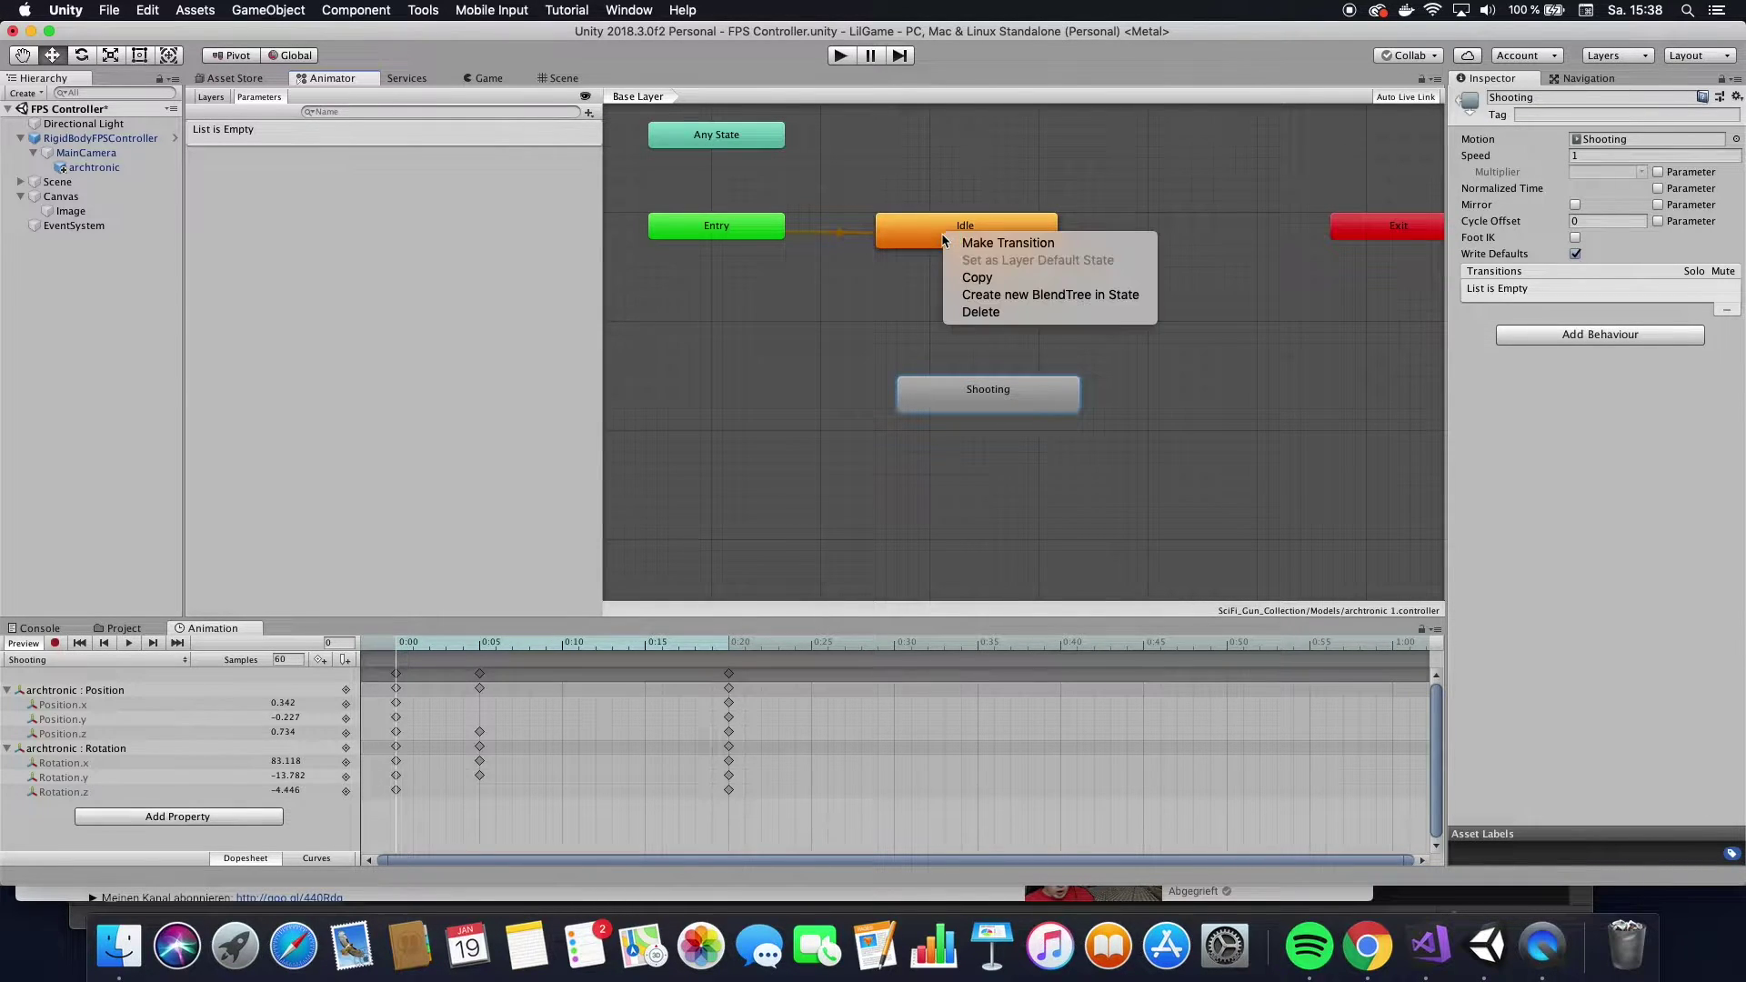
left_click(977, 248)
left_click(979, 402)
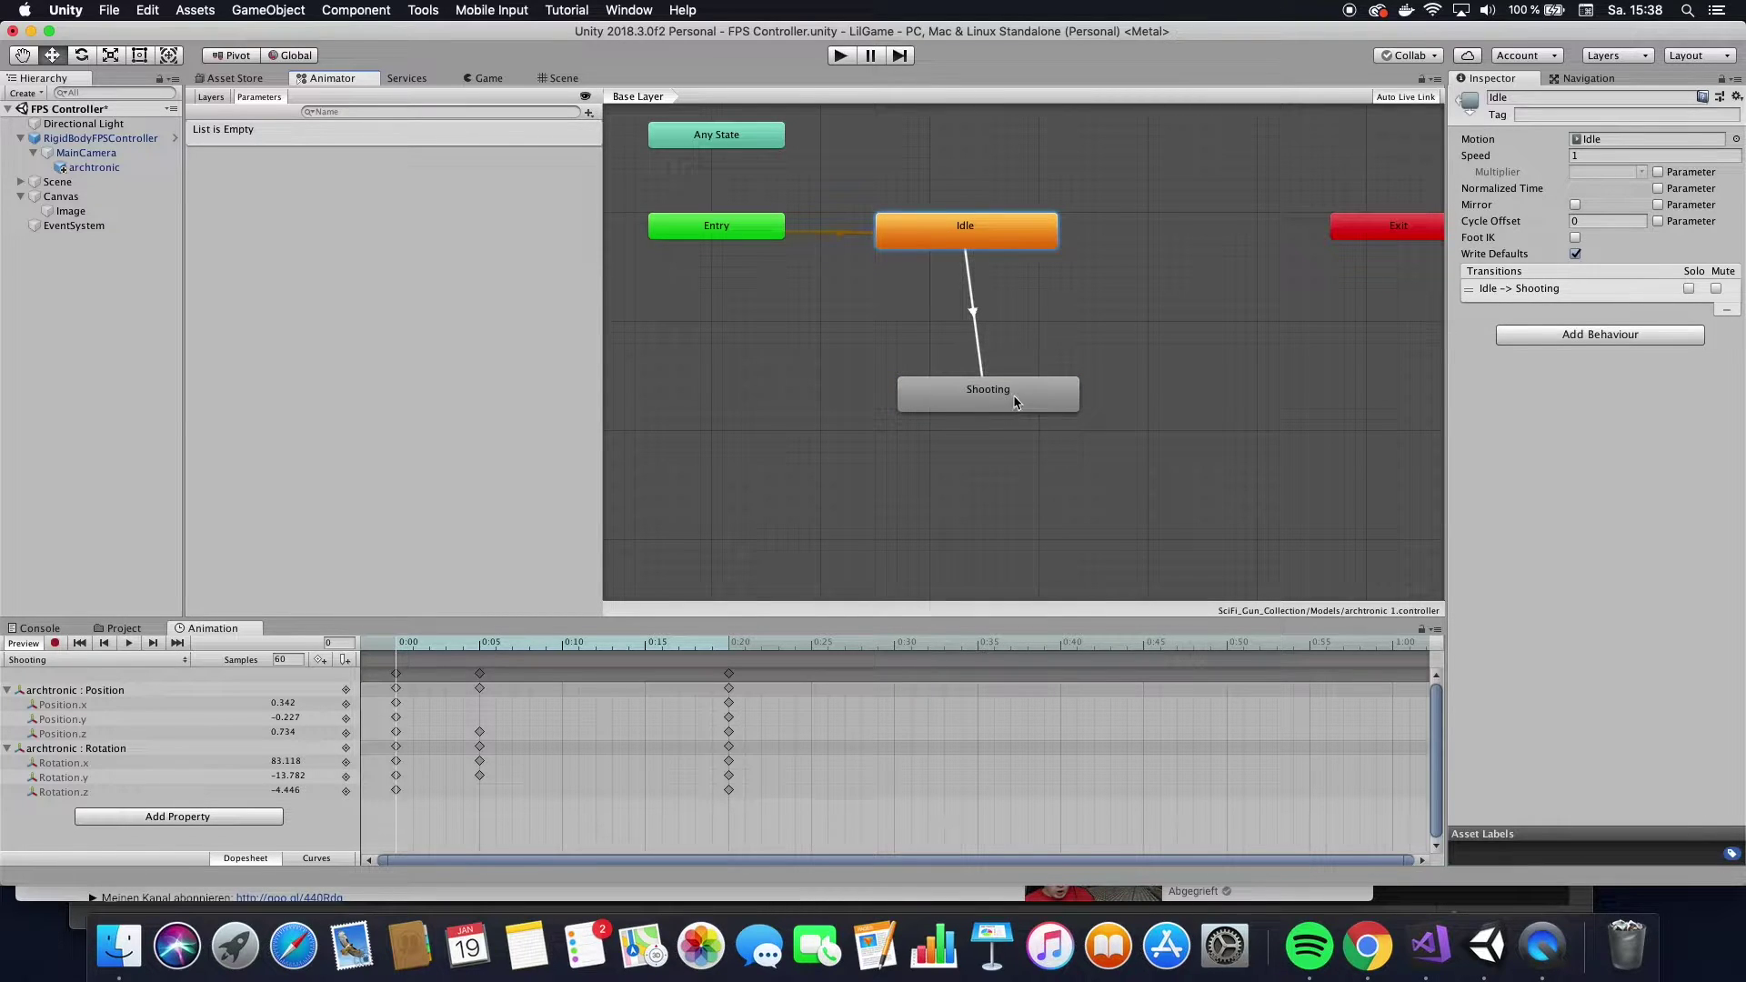
right_click(1007, 399)
left_click(1019, 407)
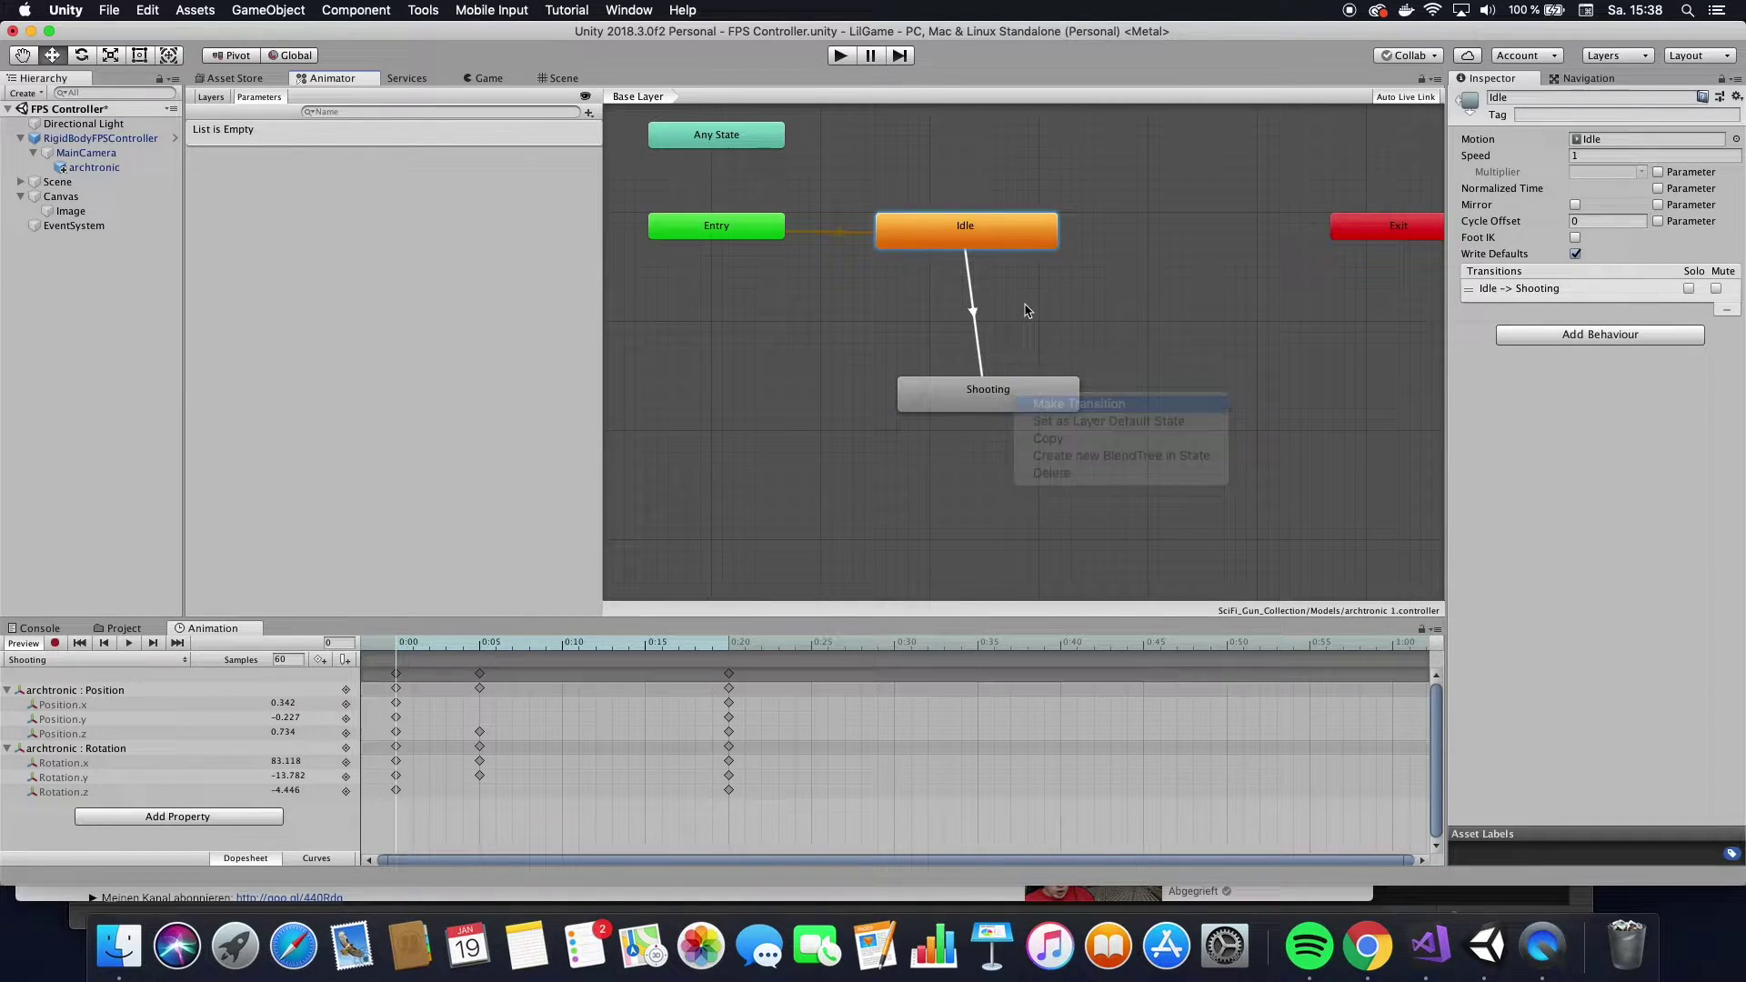
left_click(1008, 242)
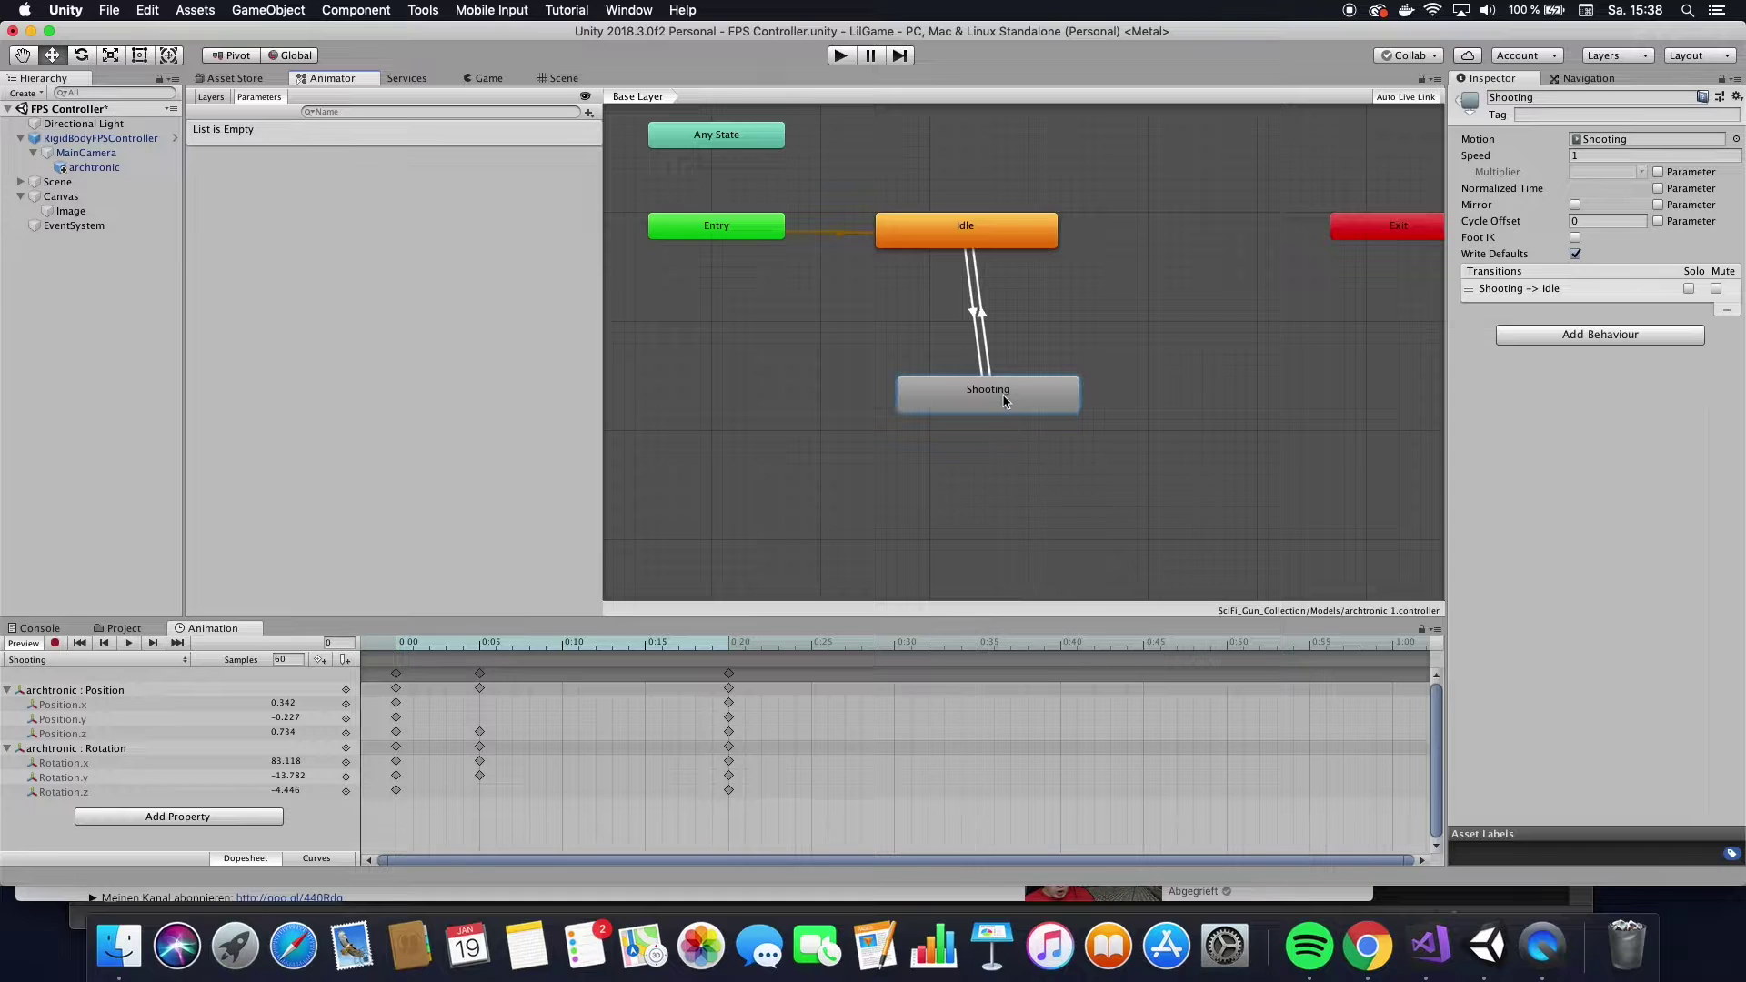
left_click_drag(1005, 400, 983, 411)
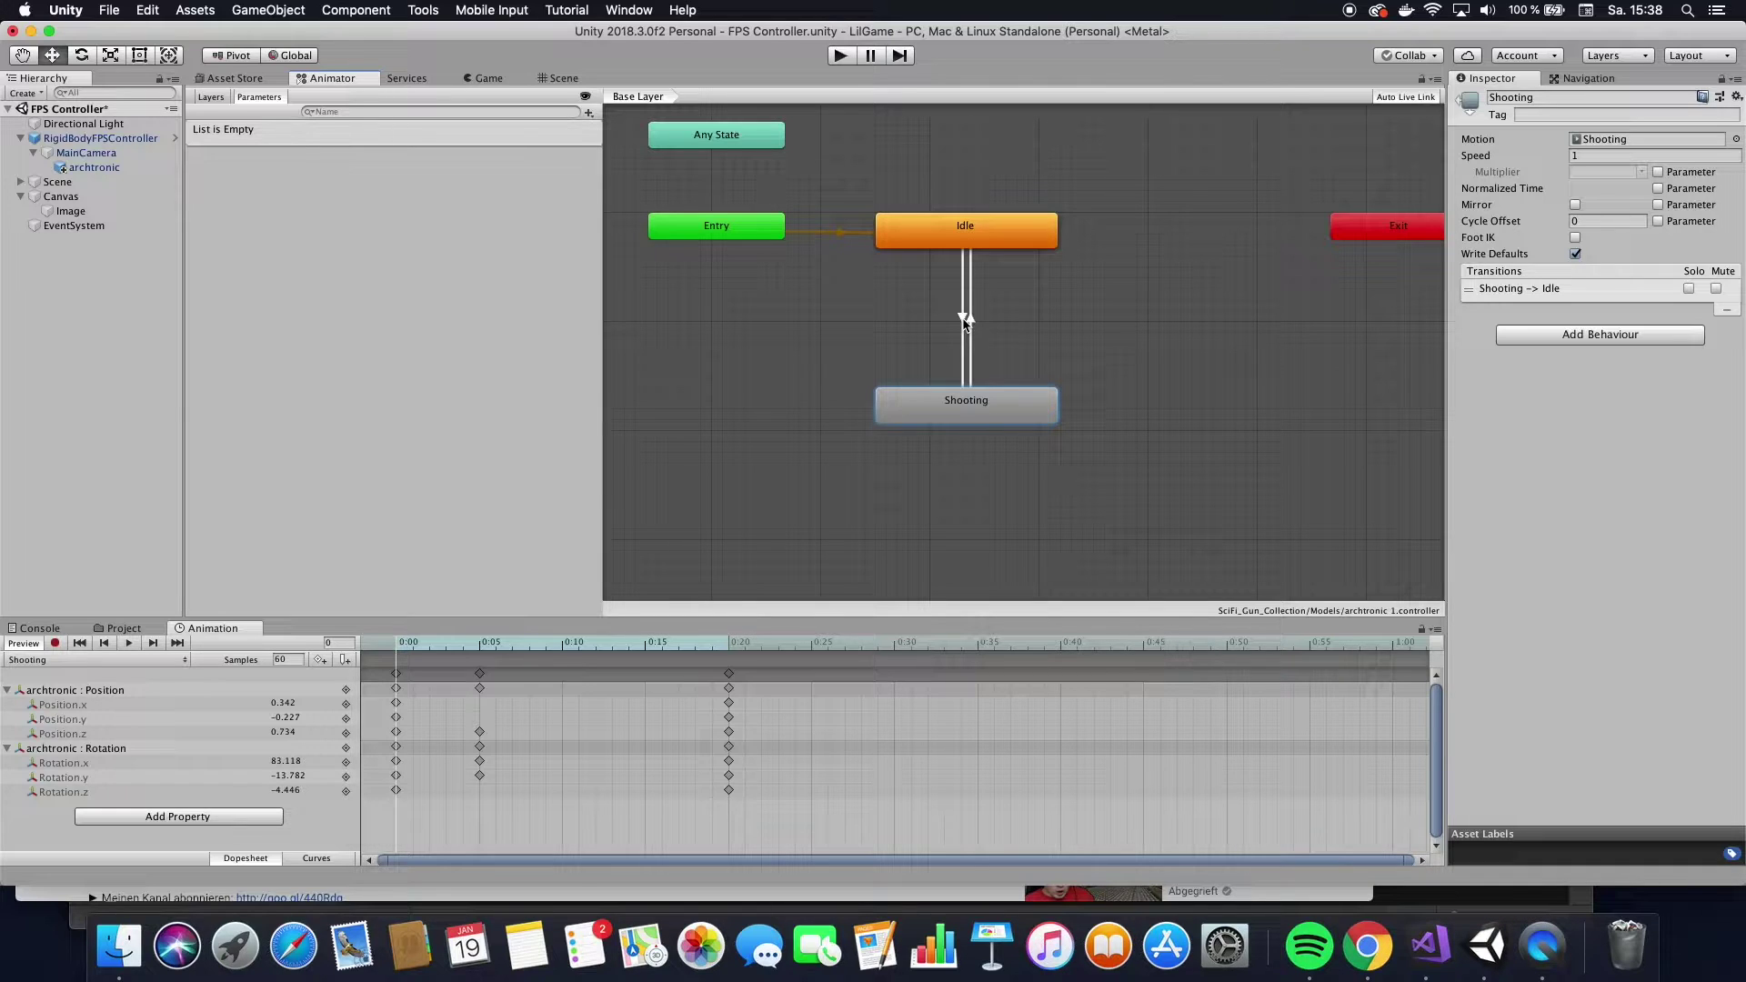
Add a Trigger parameter named Shoot and use it as the condition of the Idle to Shooting transition.
left_click(962, 326)
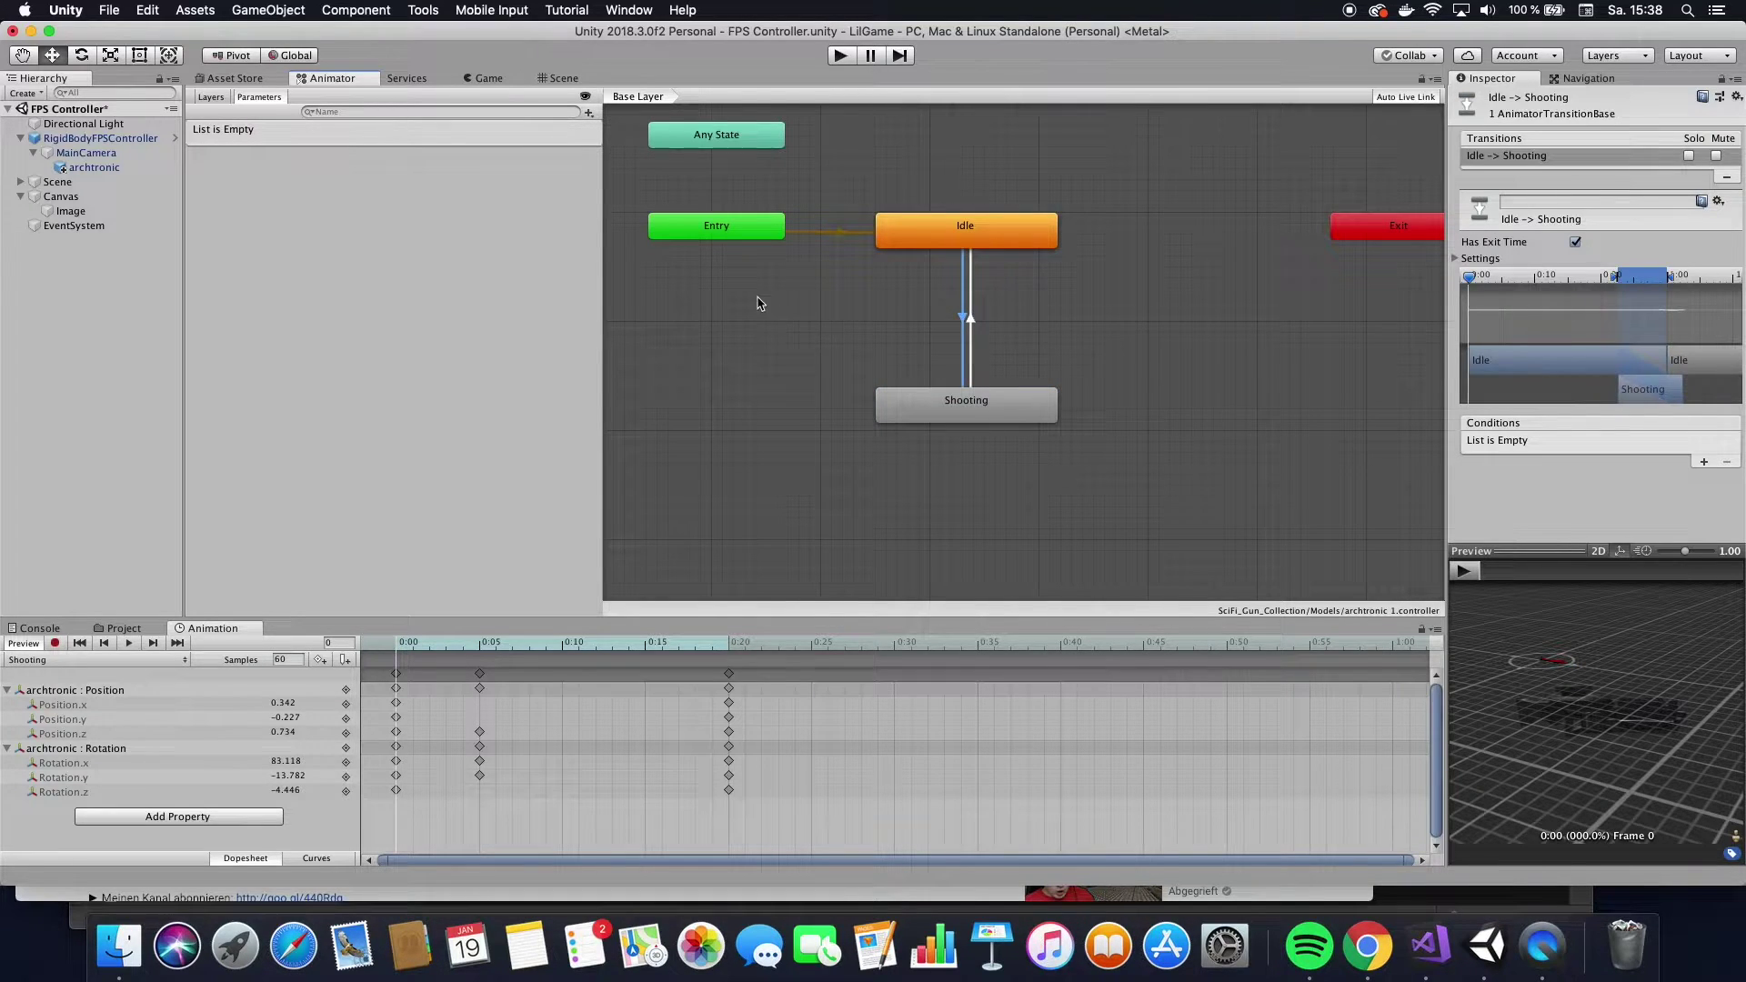
left_click(589, 114)
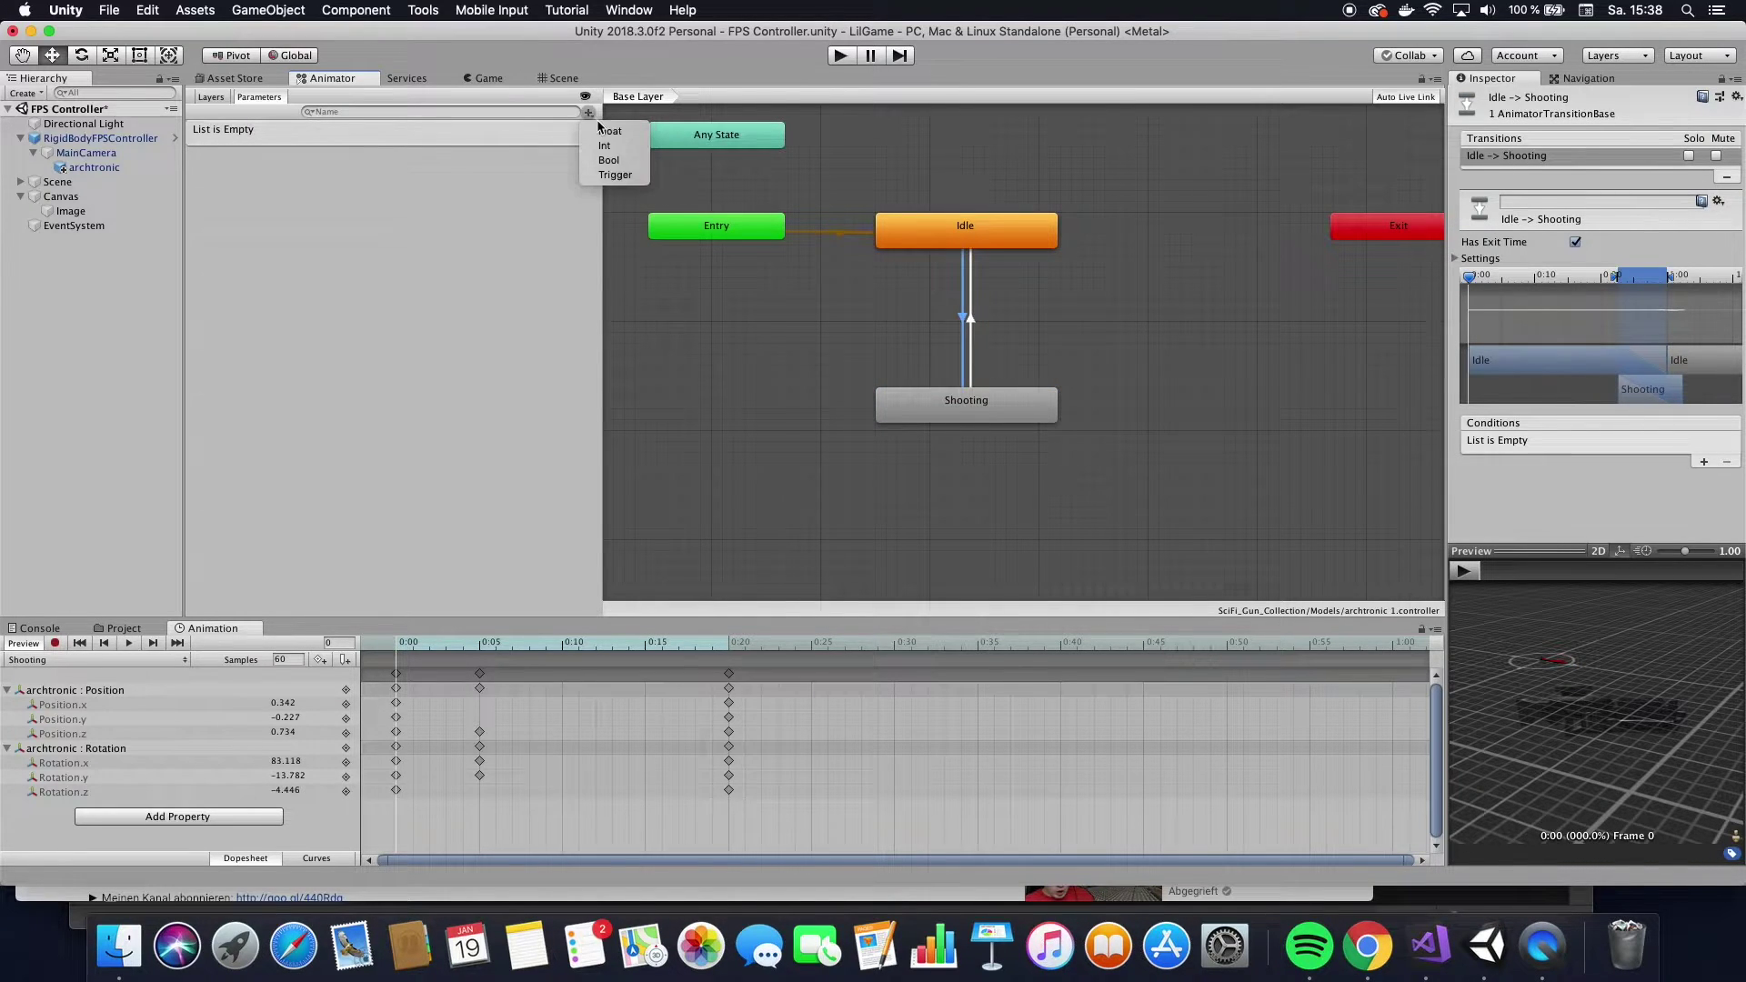
left_click(603, 178)
type("Shoot")
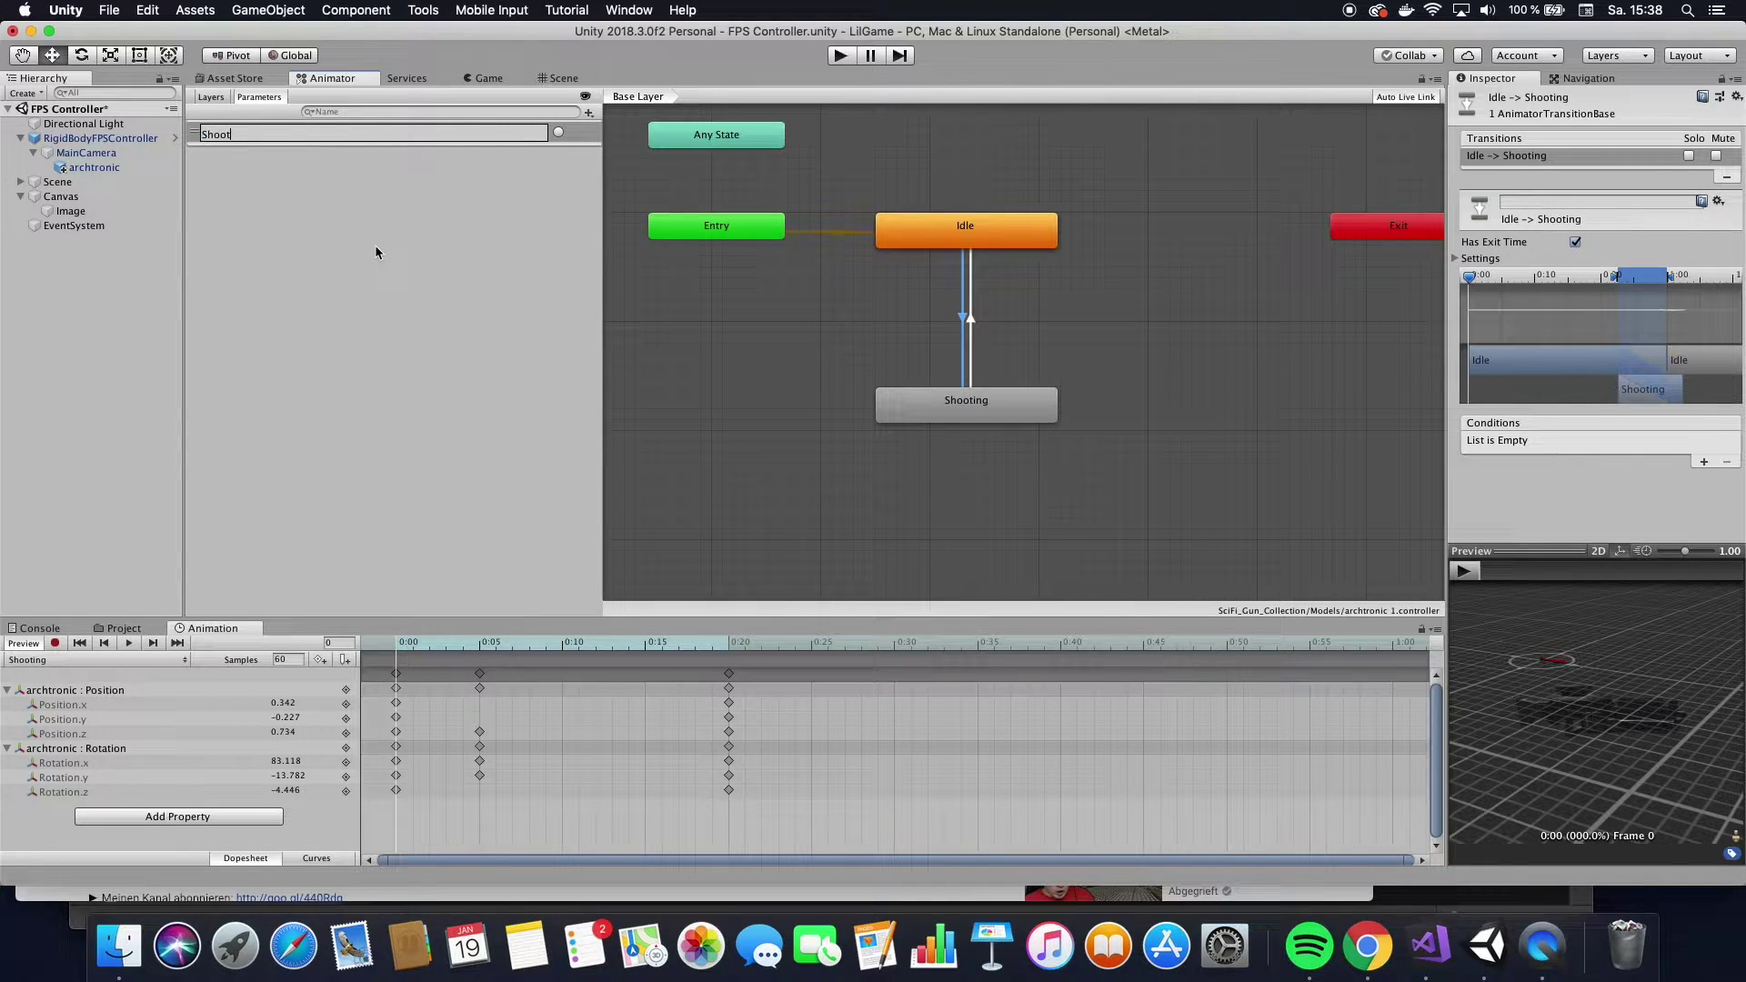
key("Return")
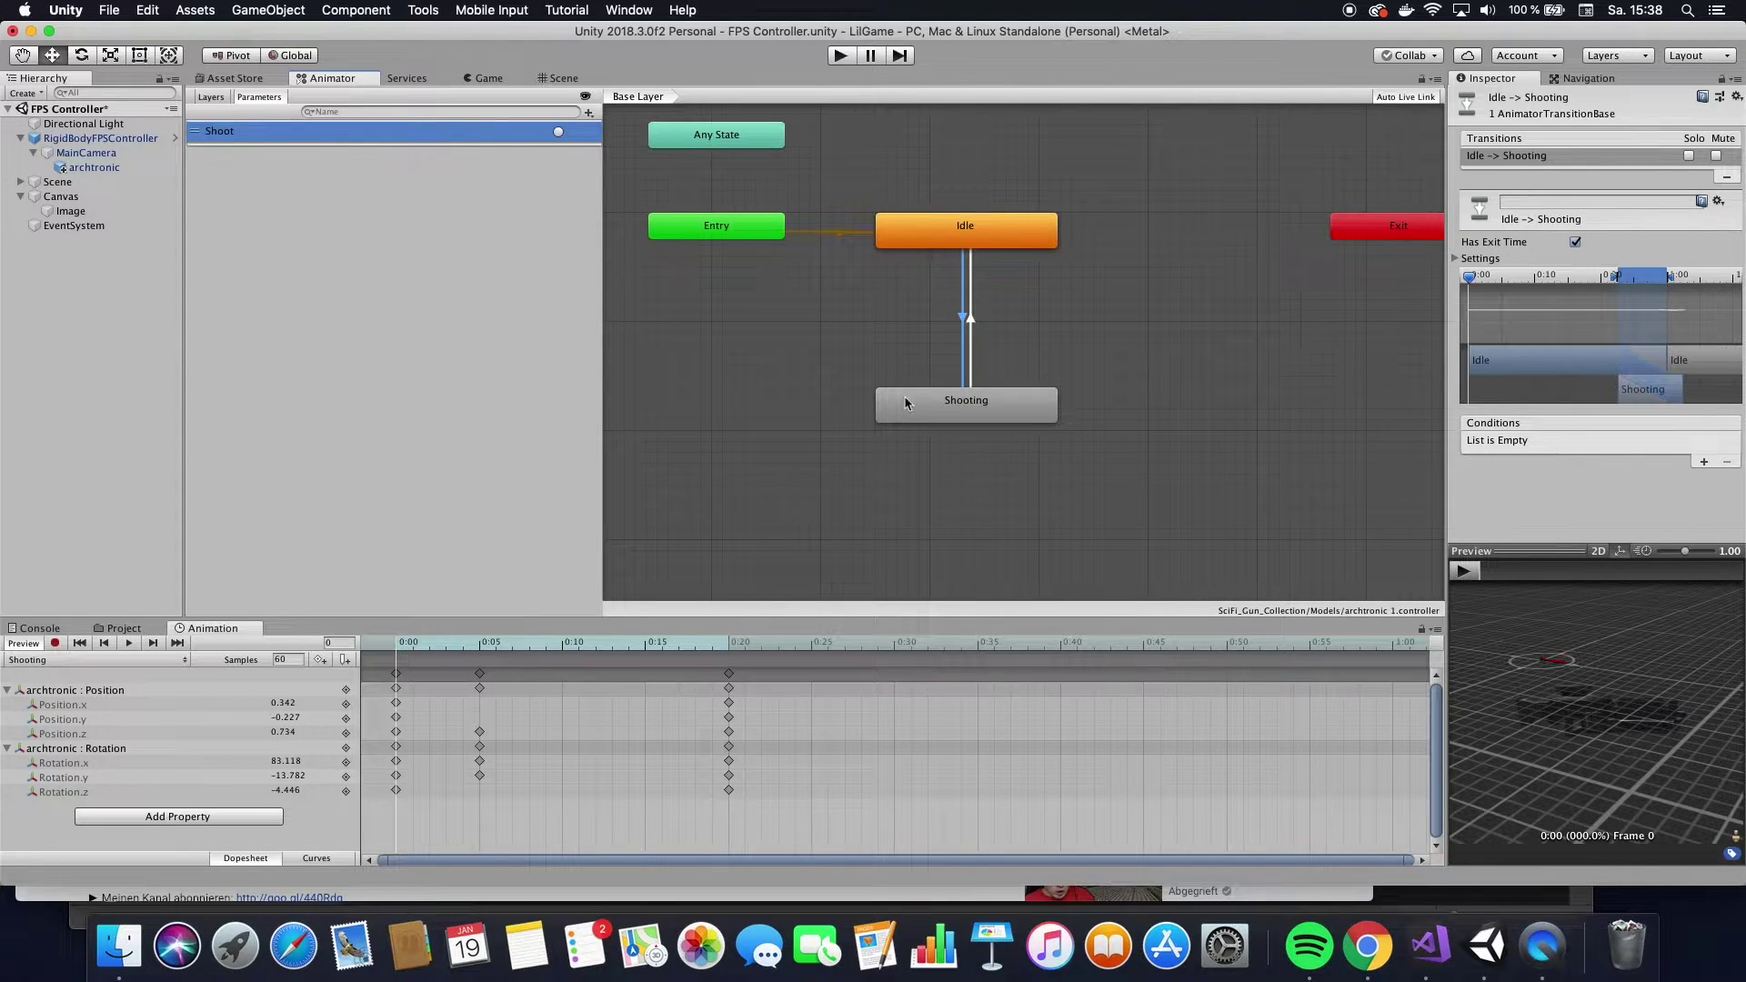
left_click(1704, 463)
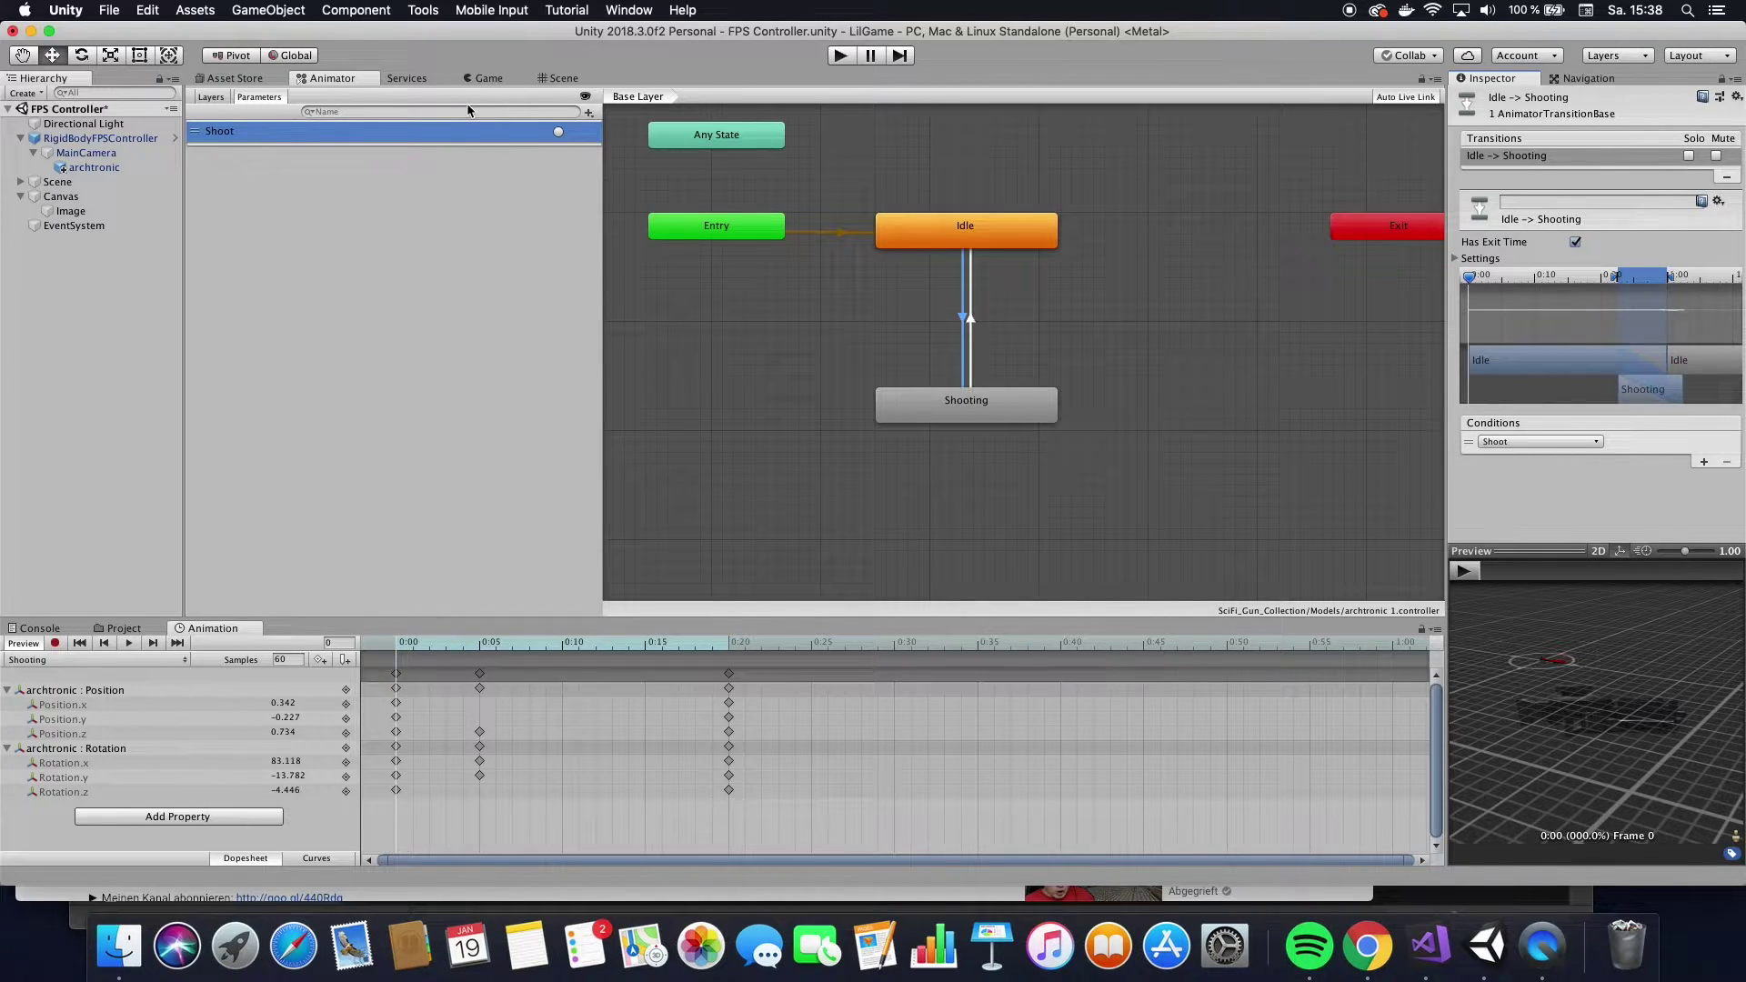
Show the scene view and add the existing Gun Controller script to the archtronic gun.
left_click(571, 80)
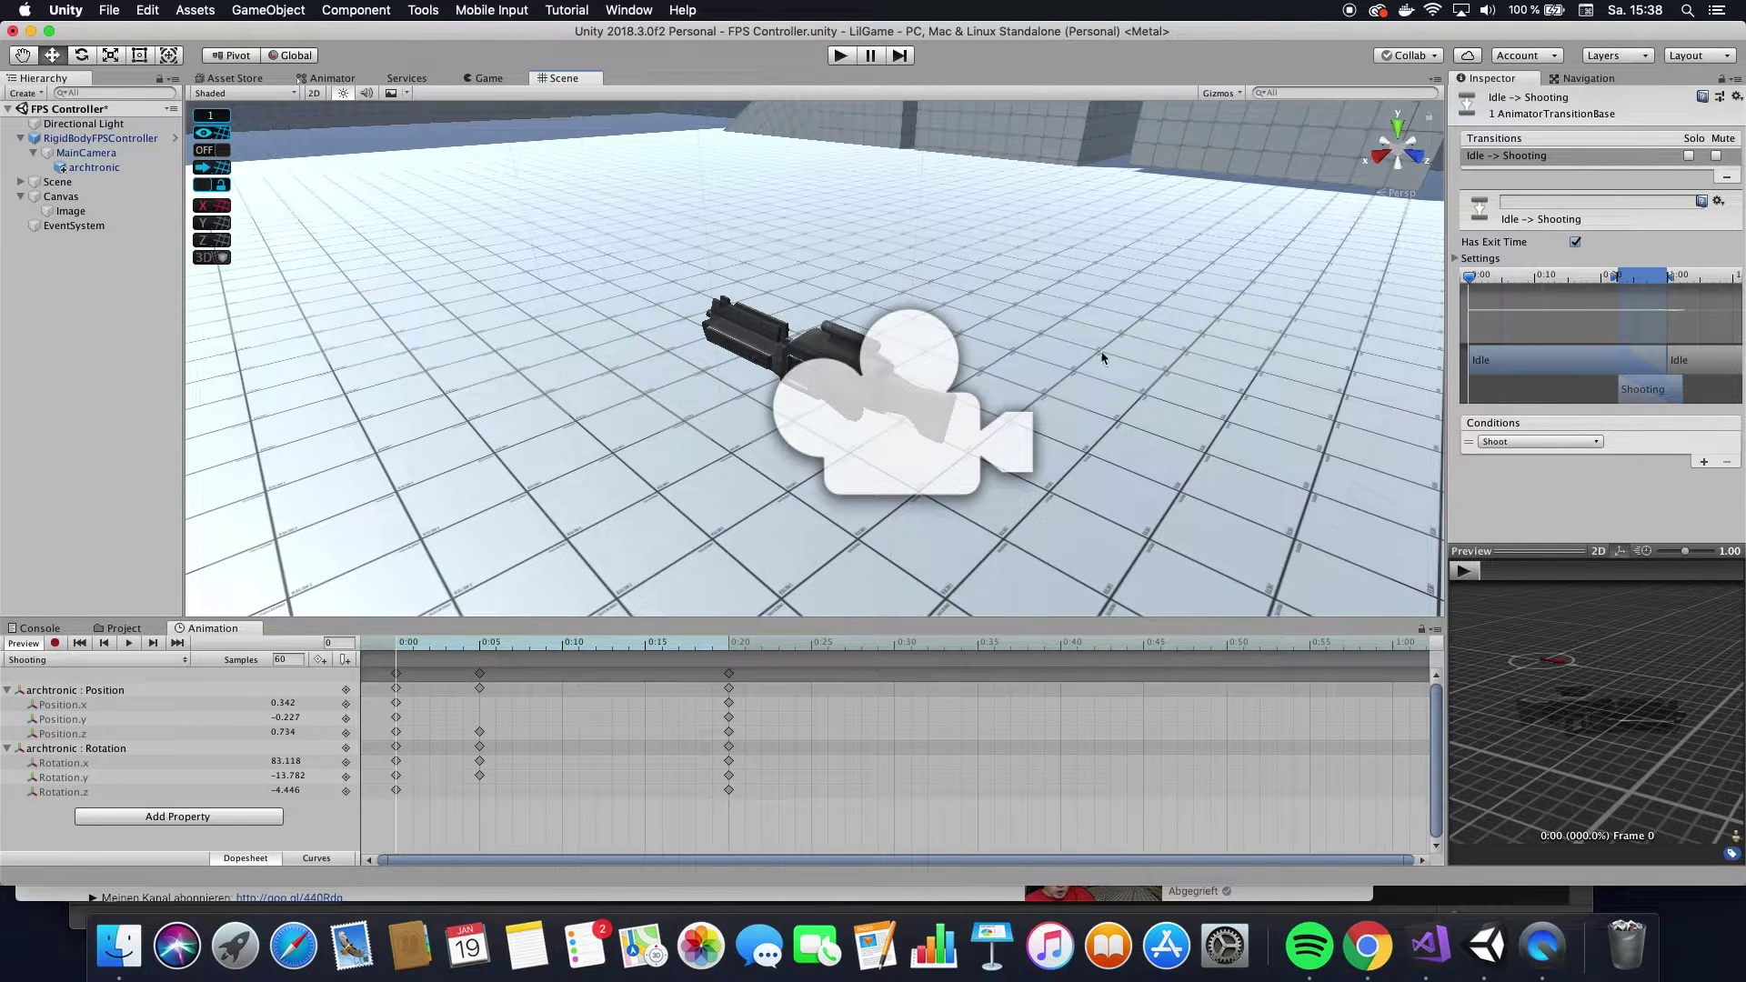
left_click(81, 167)
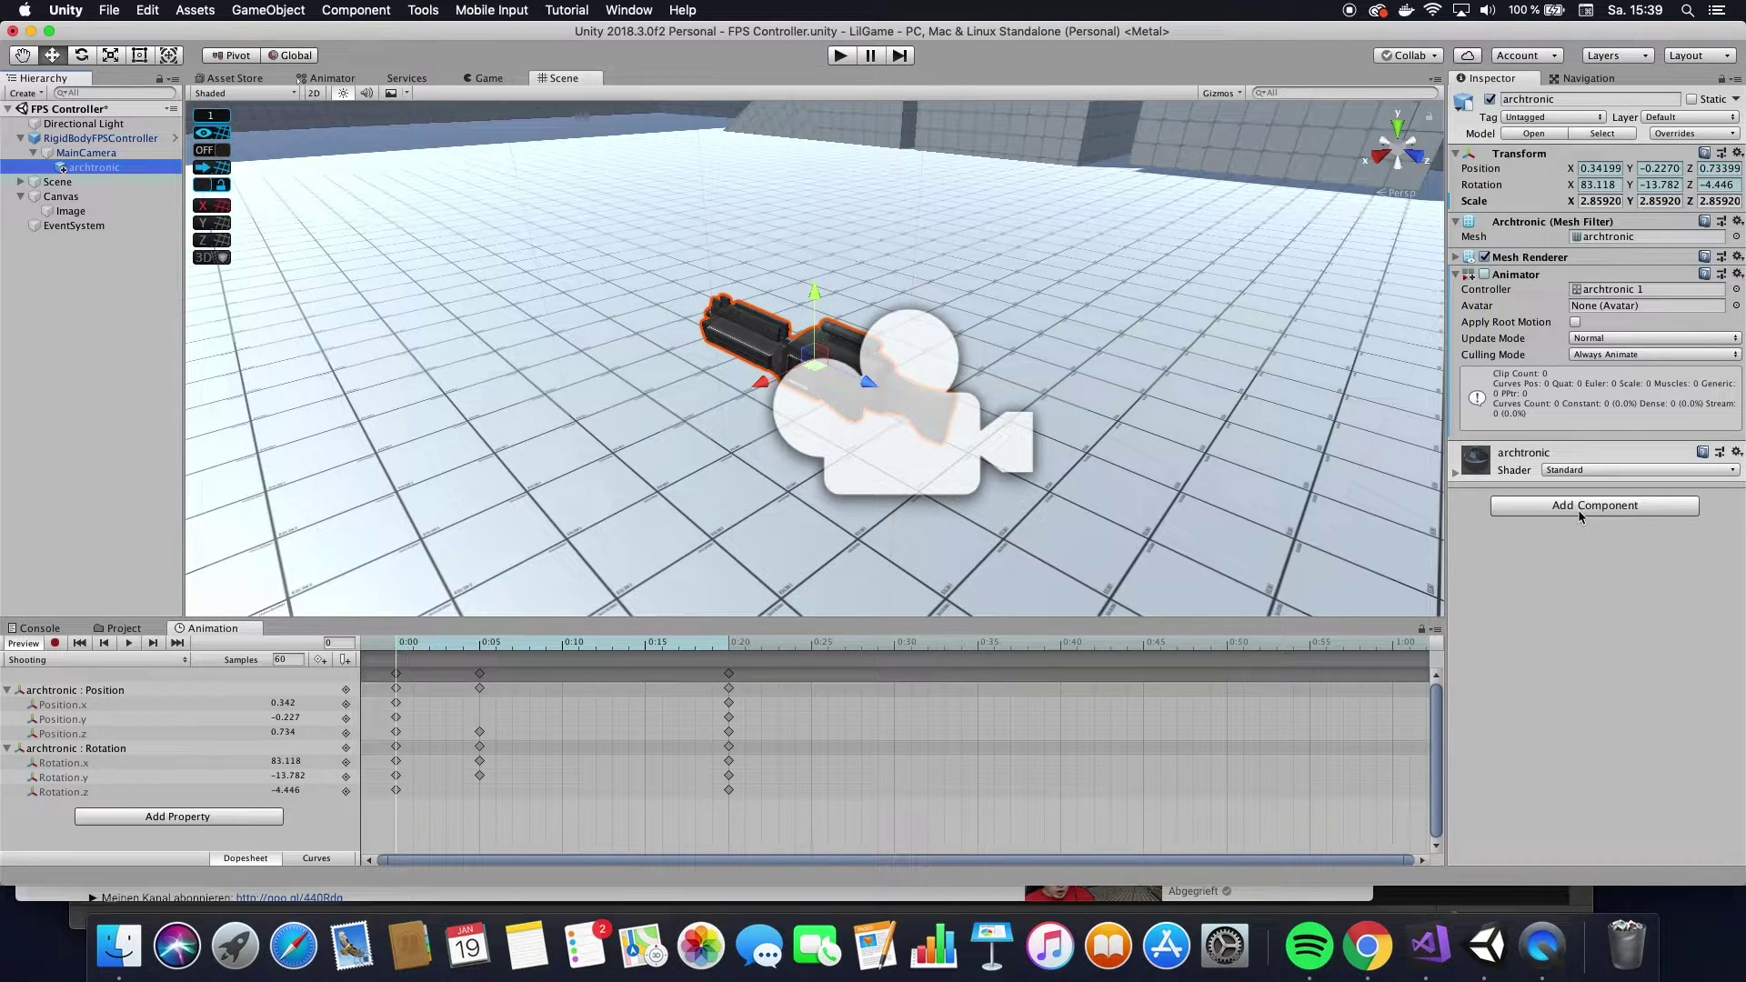
left_click(1549, 506)
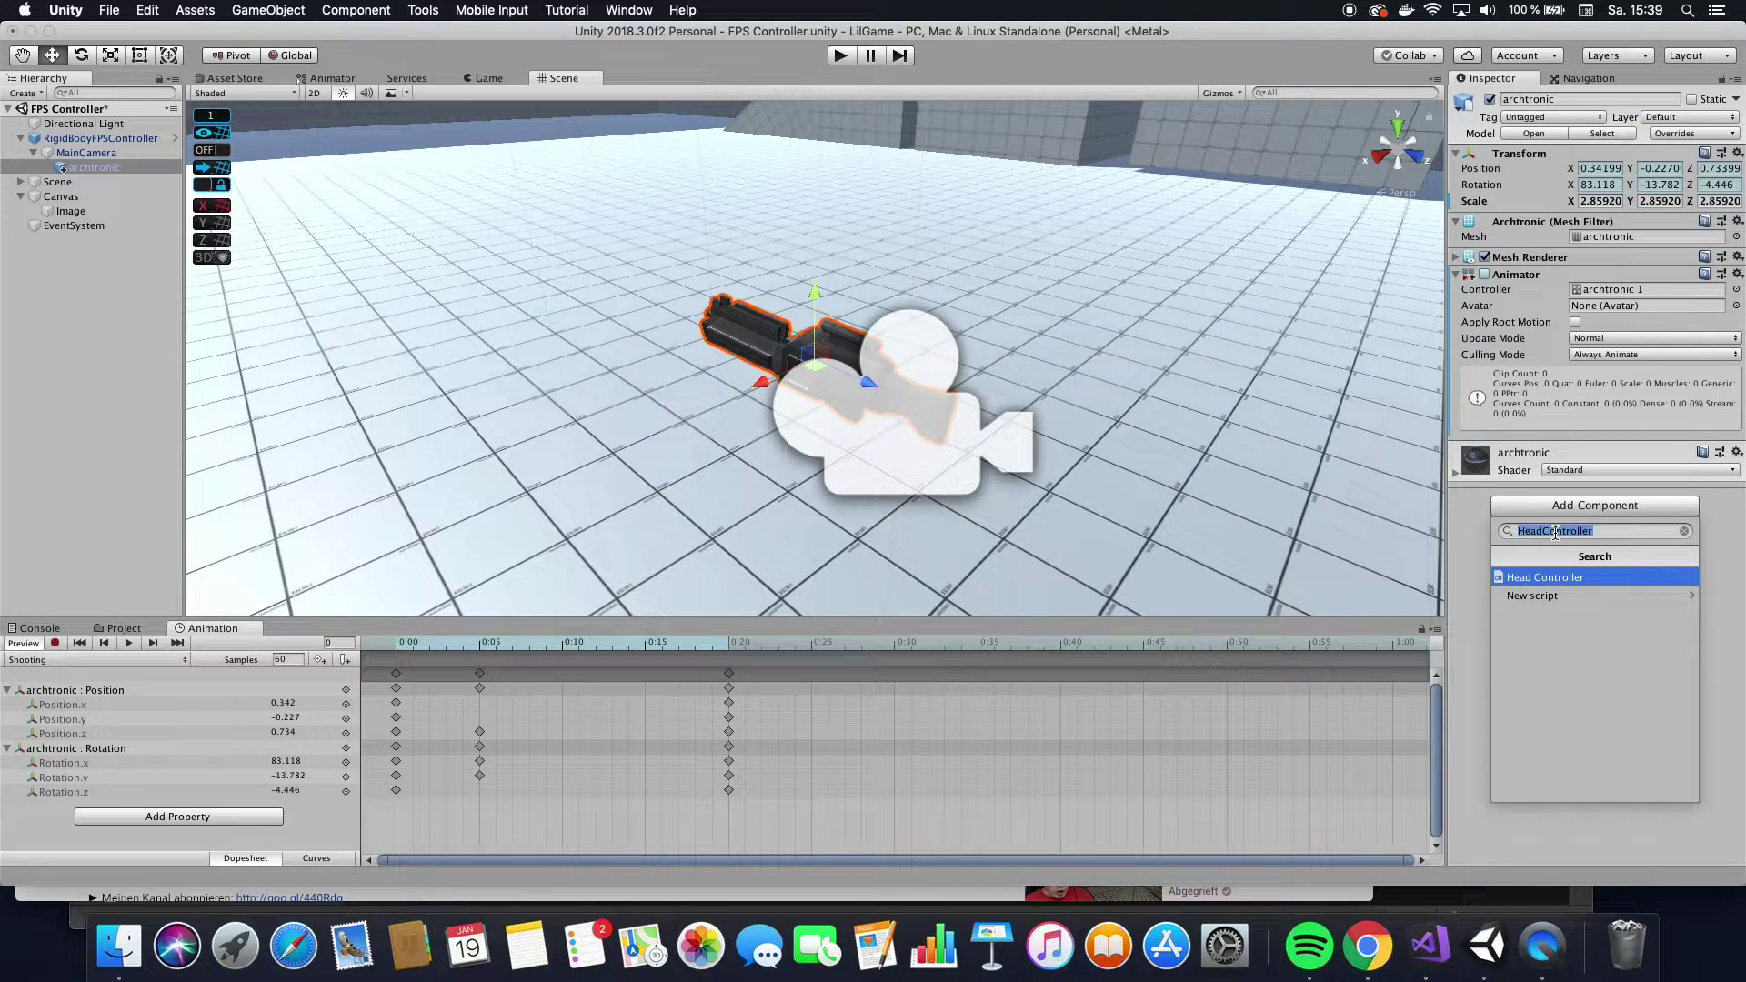
type("Gu")
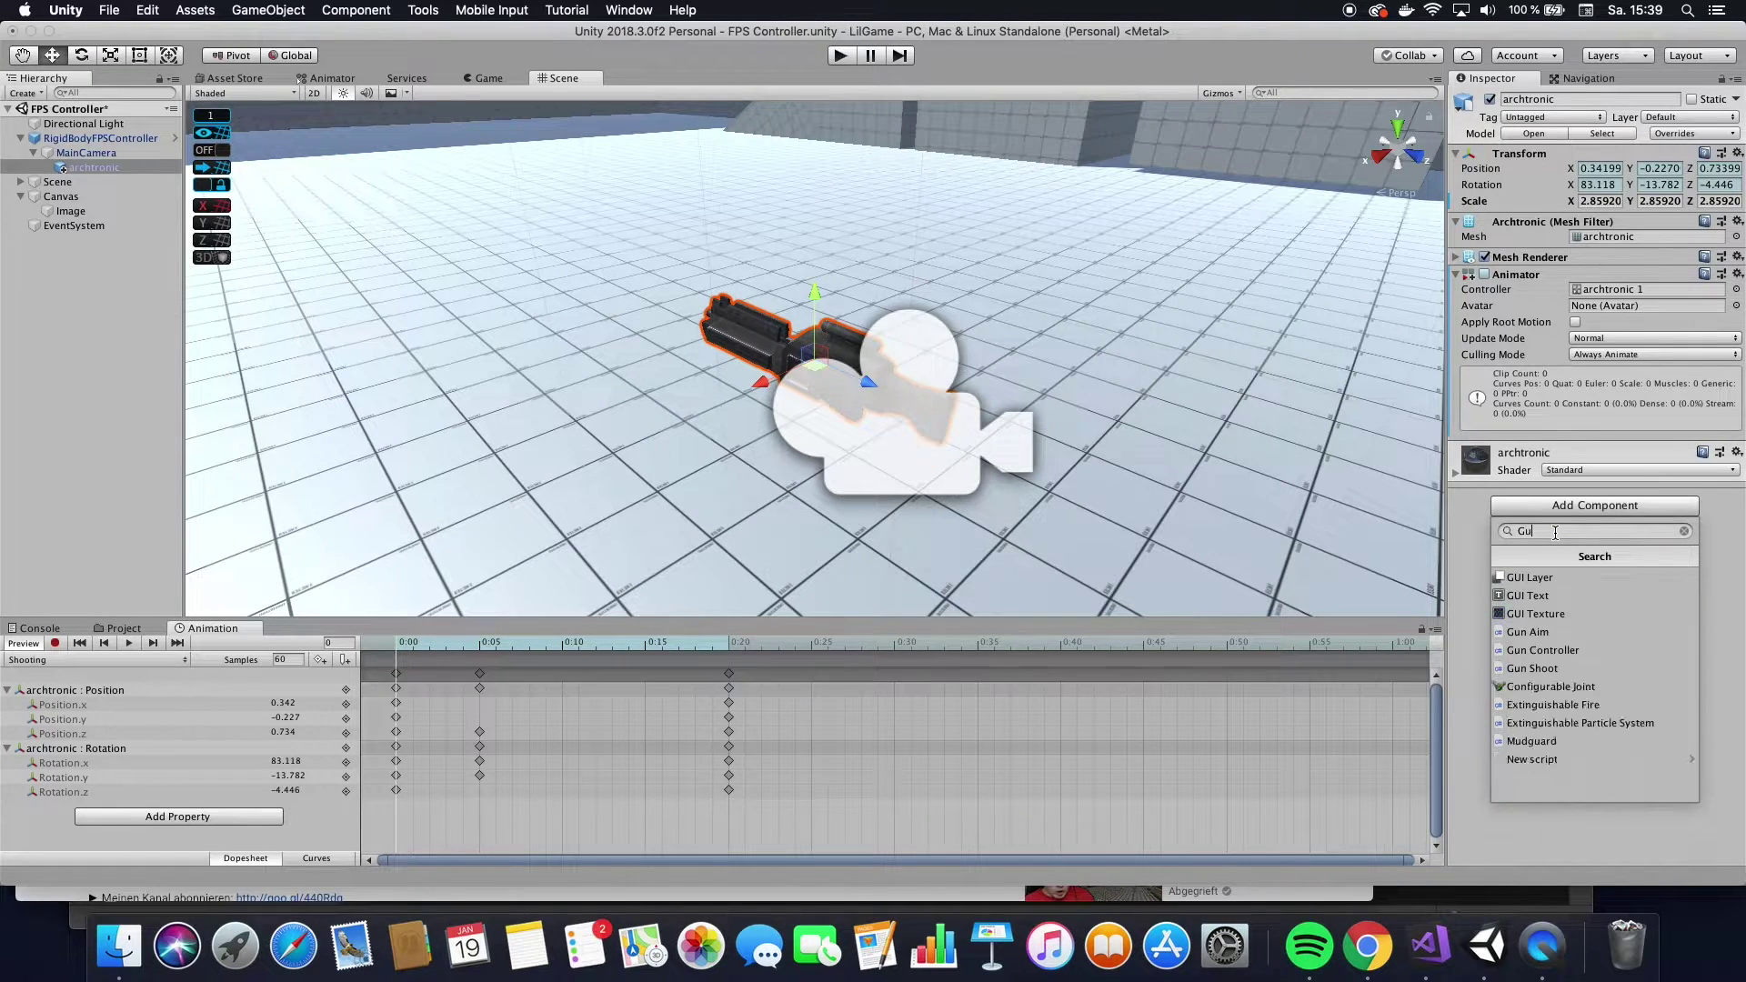
type("n")
left_click(1544, 595)
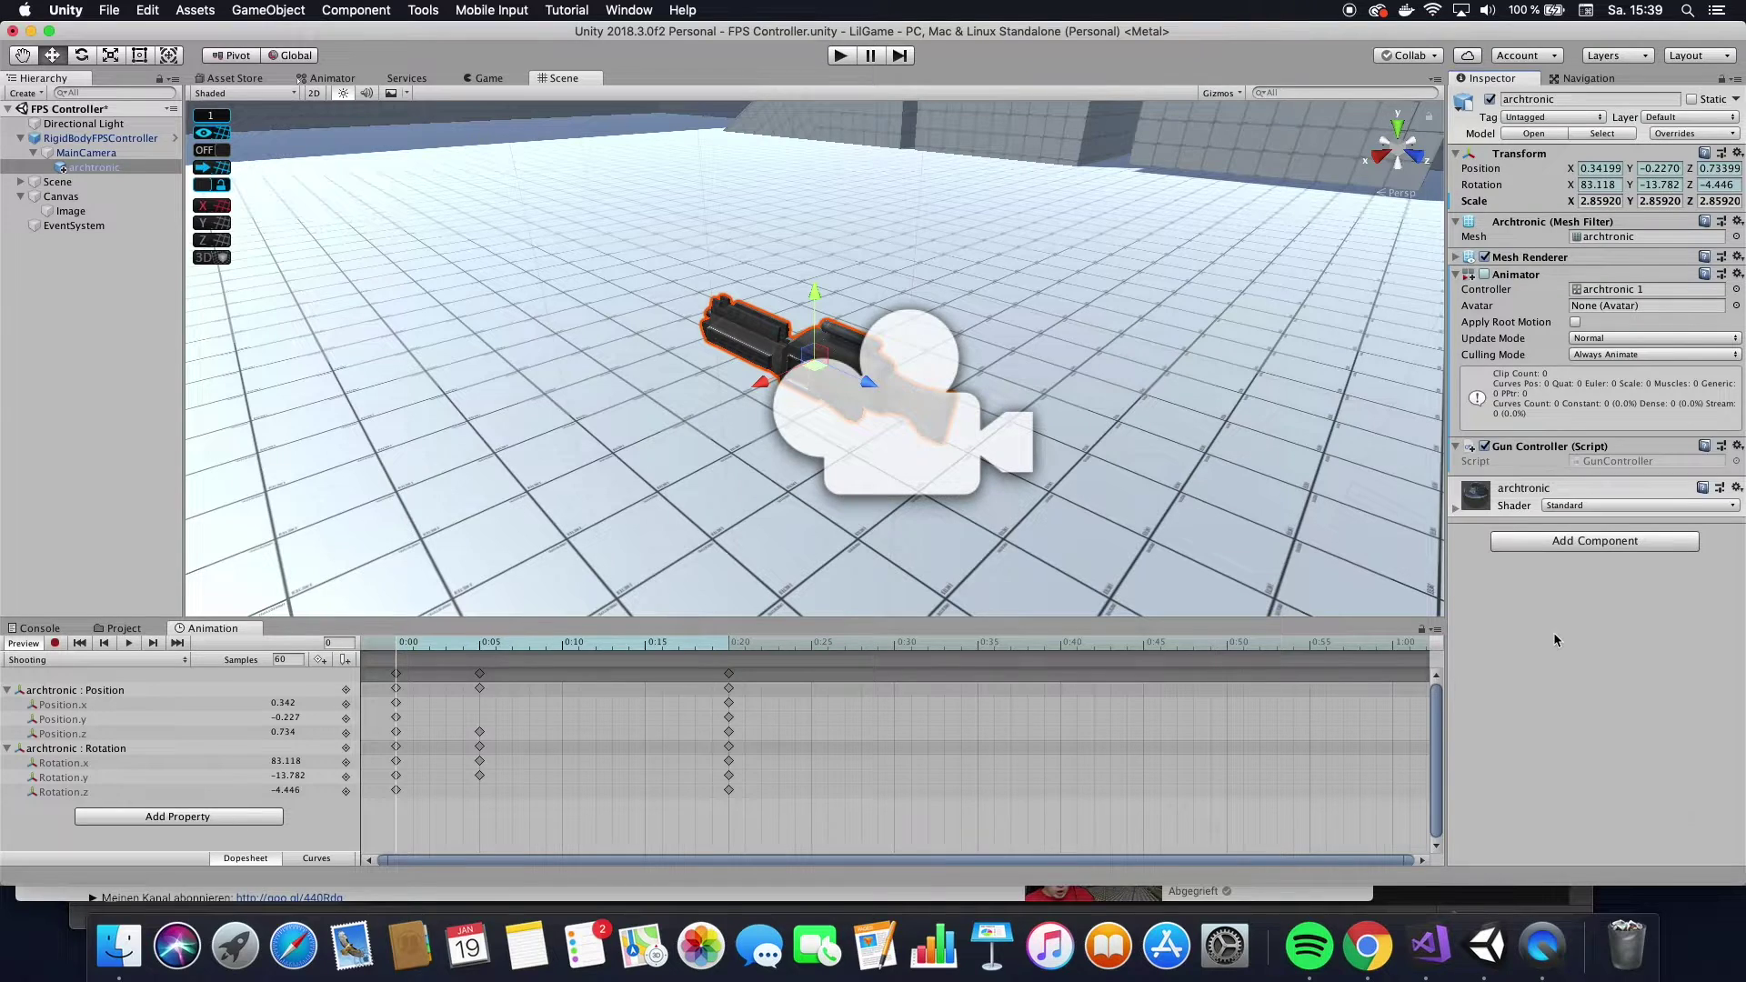
Open the GunController script for editing and examine its Animator field, component lookup, mouse-button check and Shoot trigger call.
left_click(1737, 446)
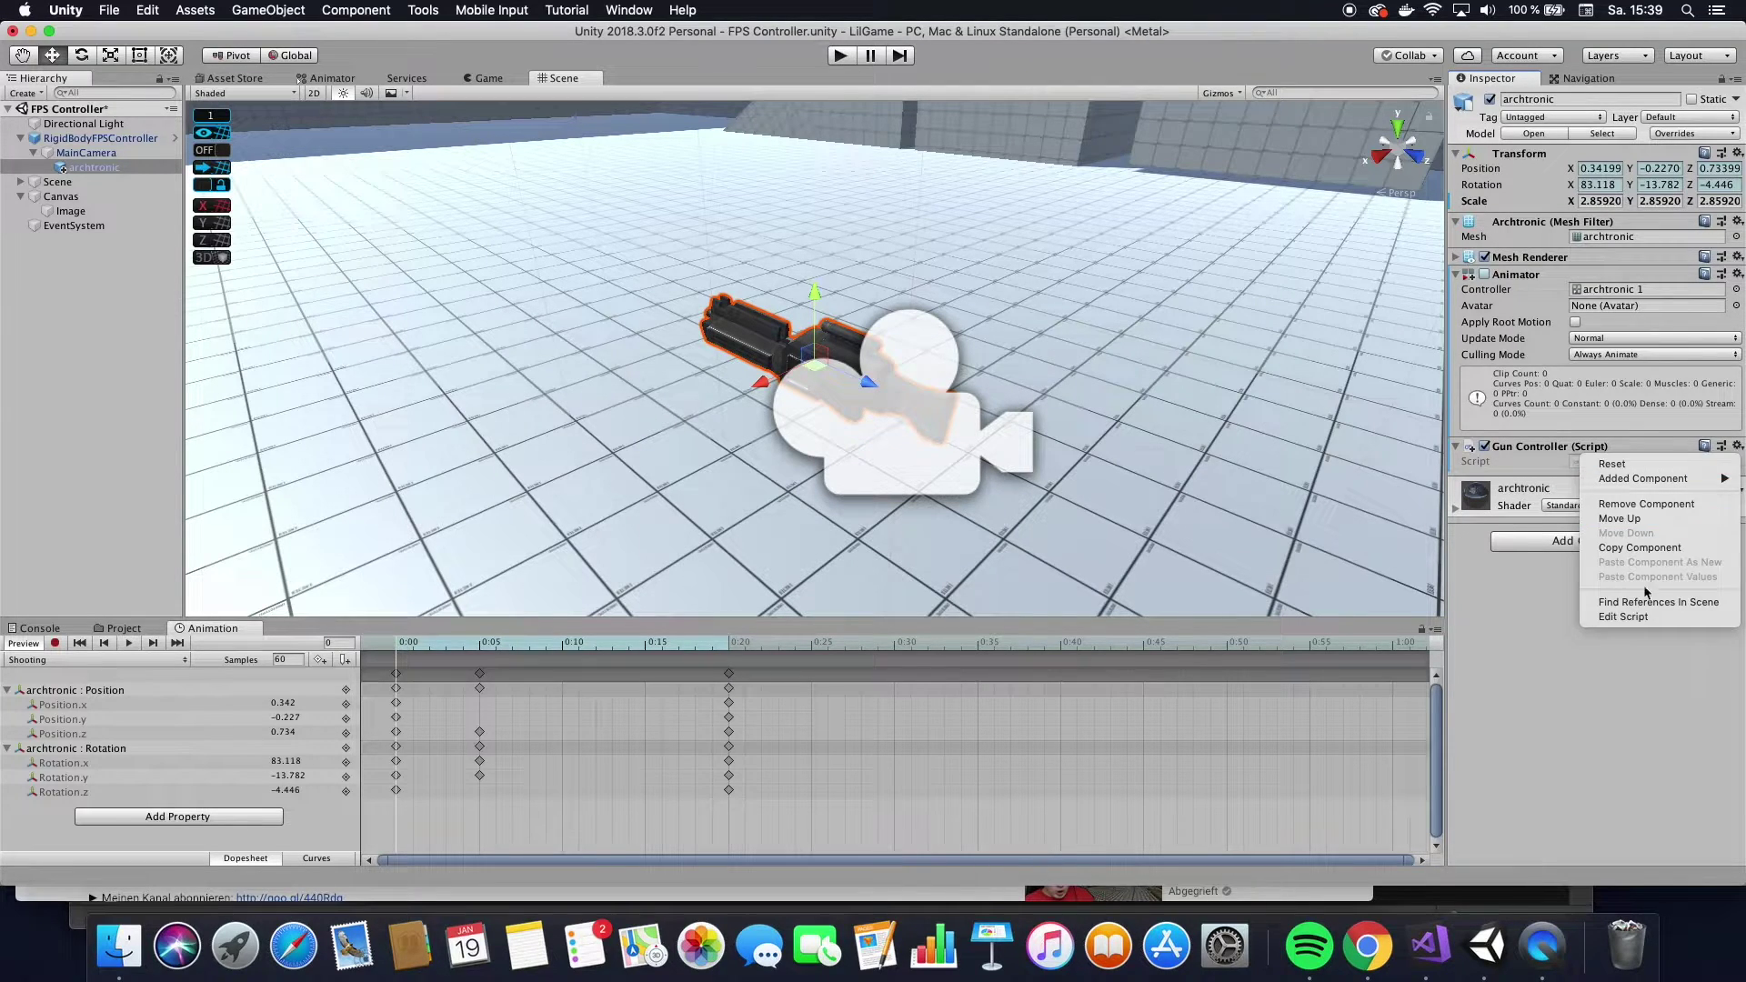
left_click(1628, 618)
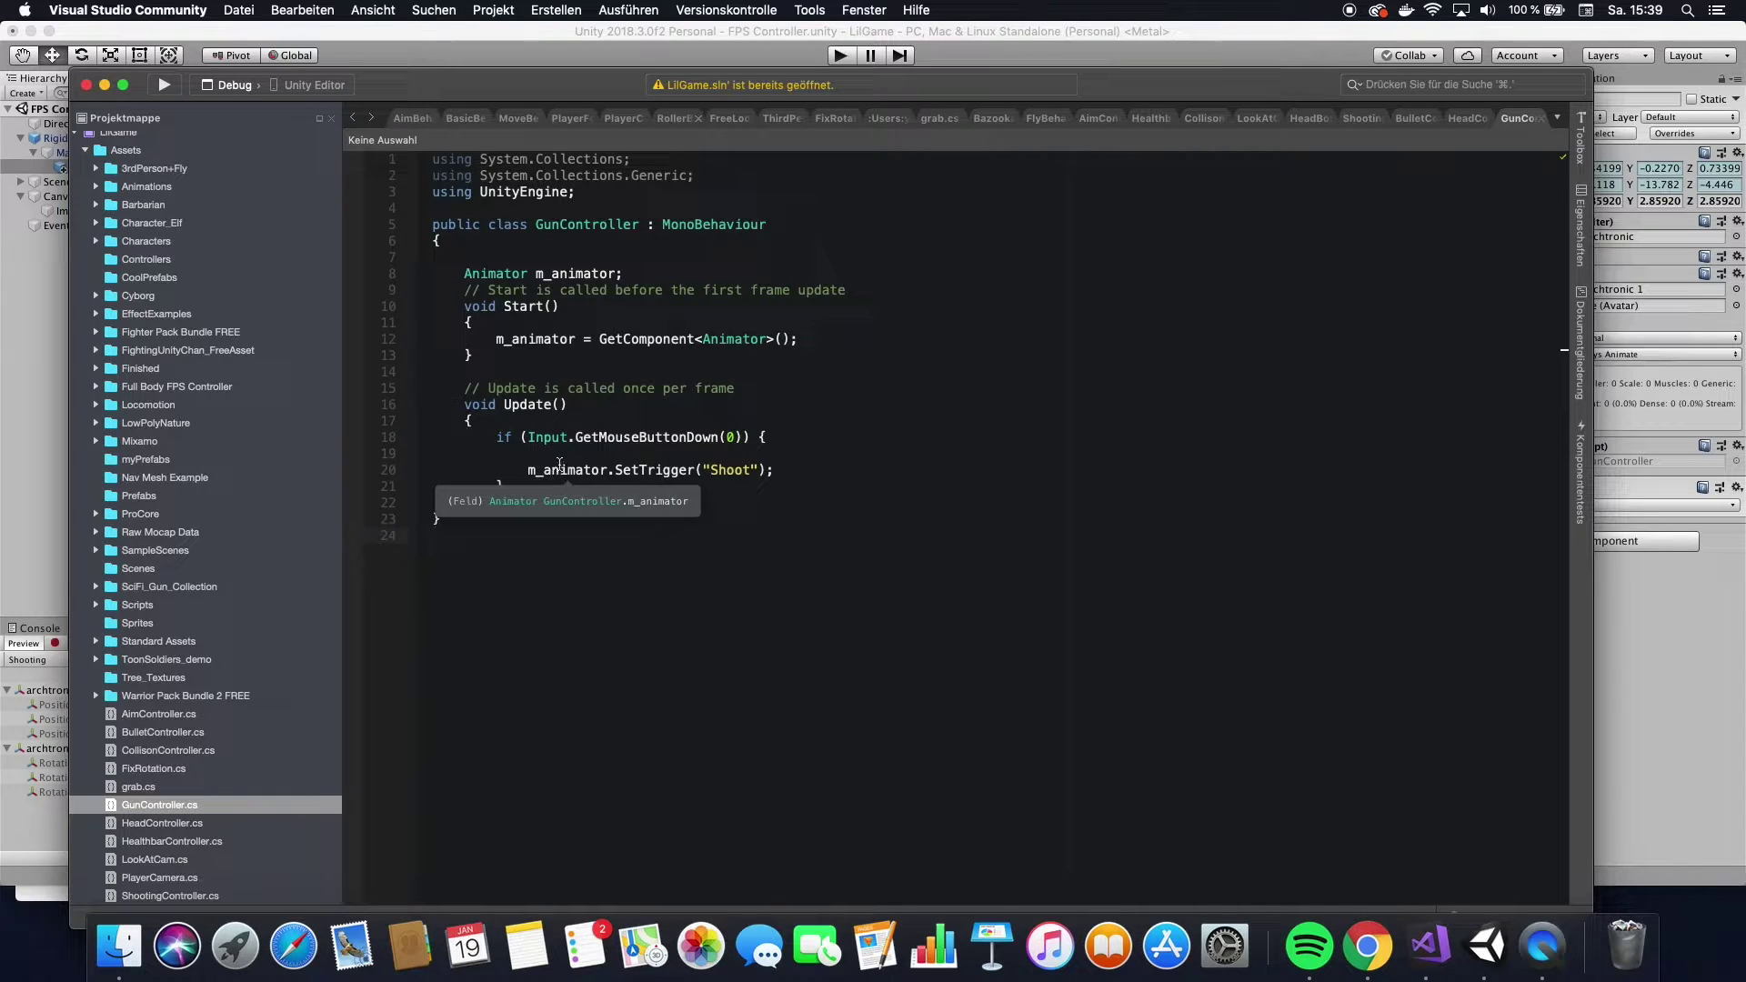
left_click_drag(463, 274, 674, 276)
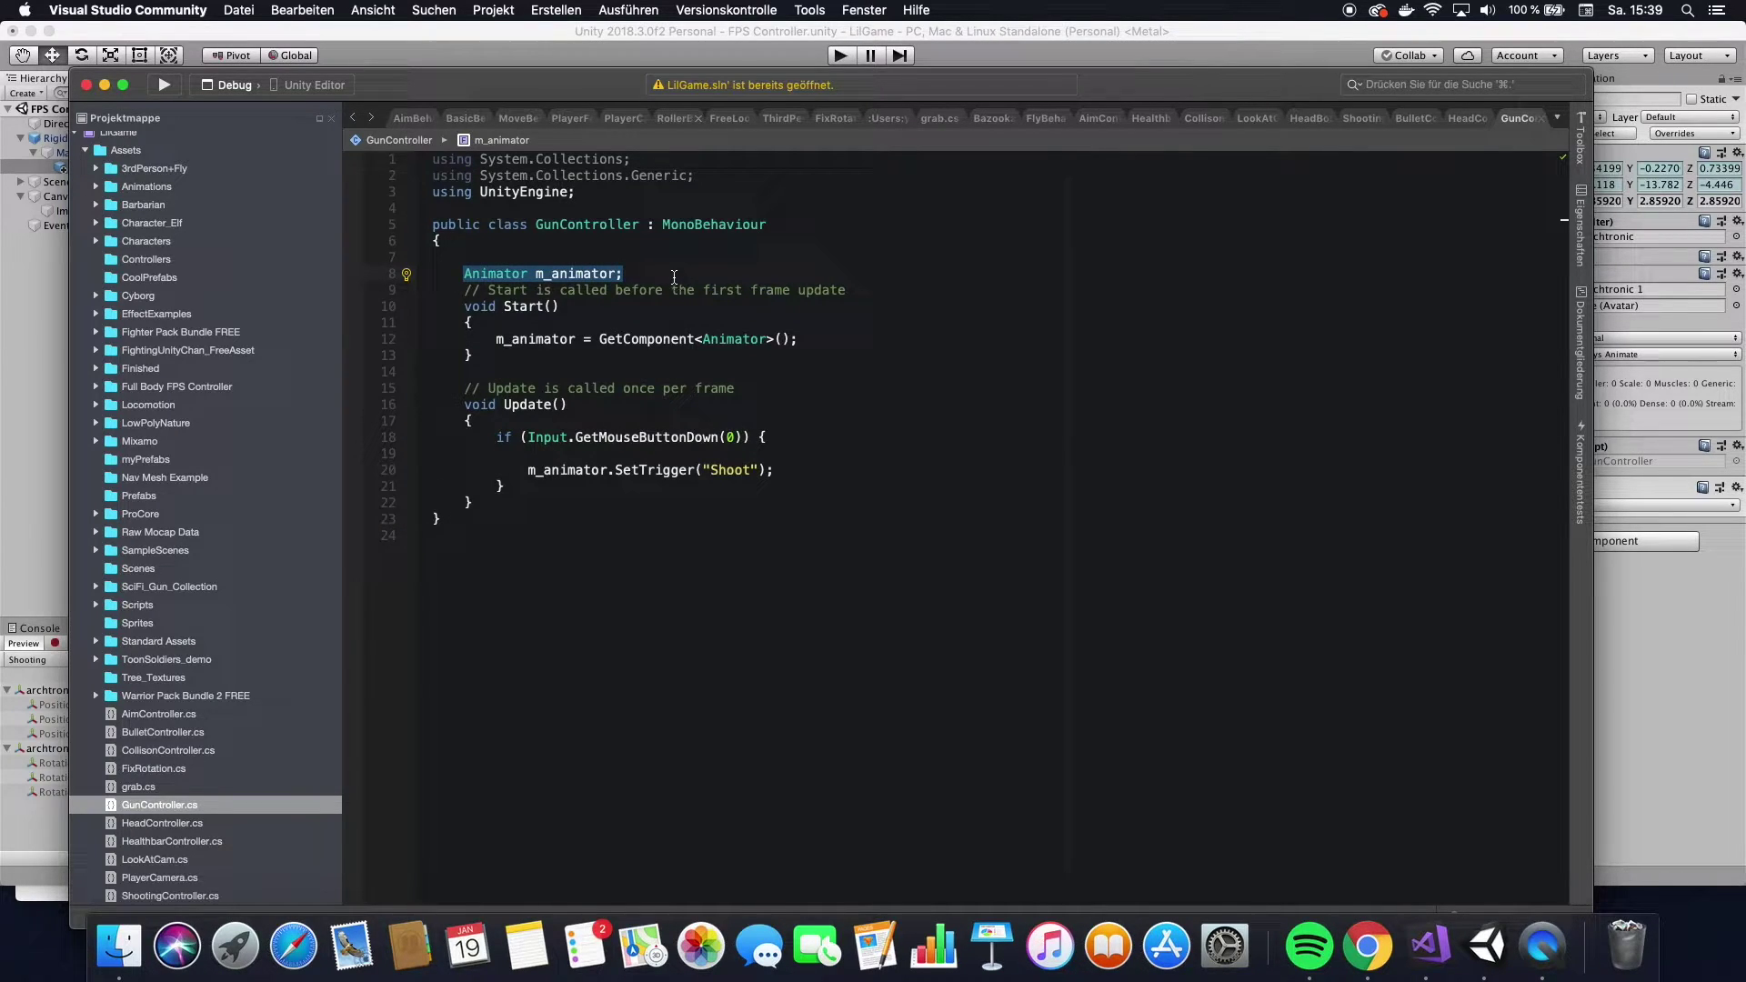
left_click(499, 341)
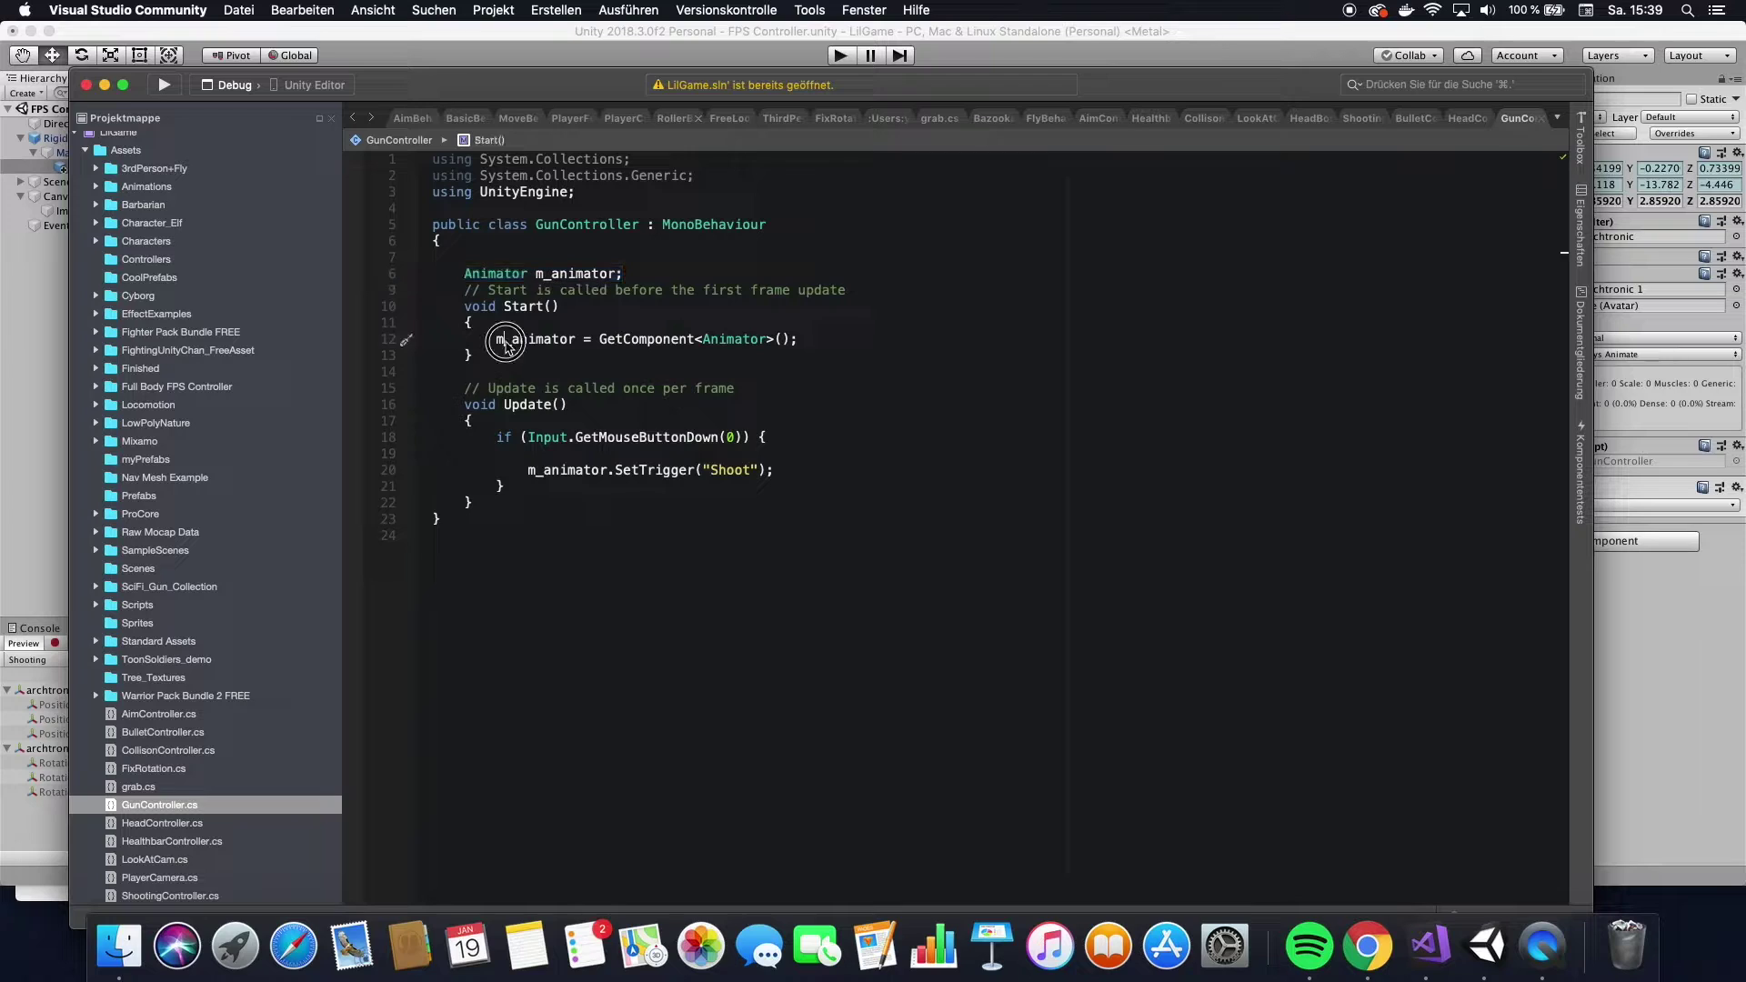
left_click_drag(800, 339, 511, 339)
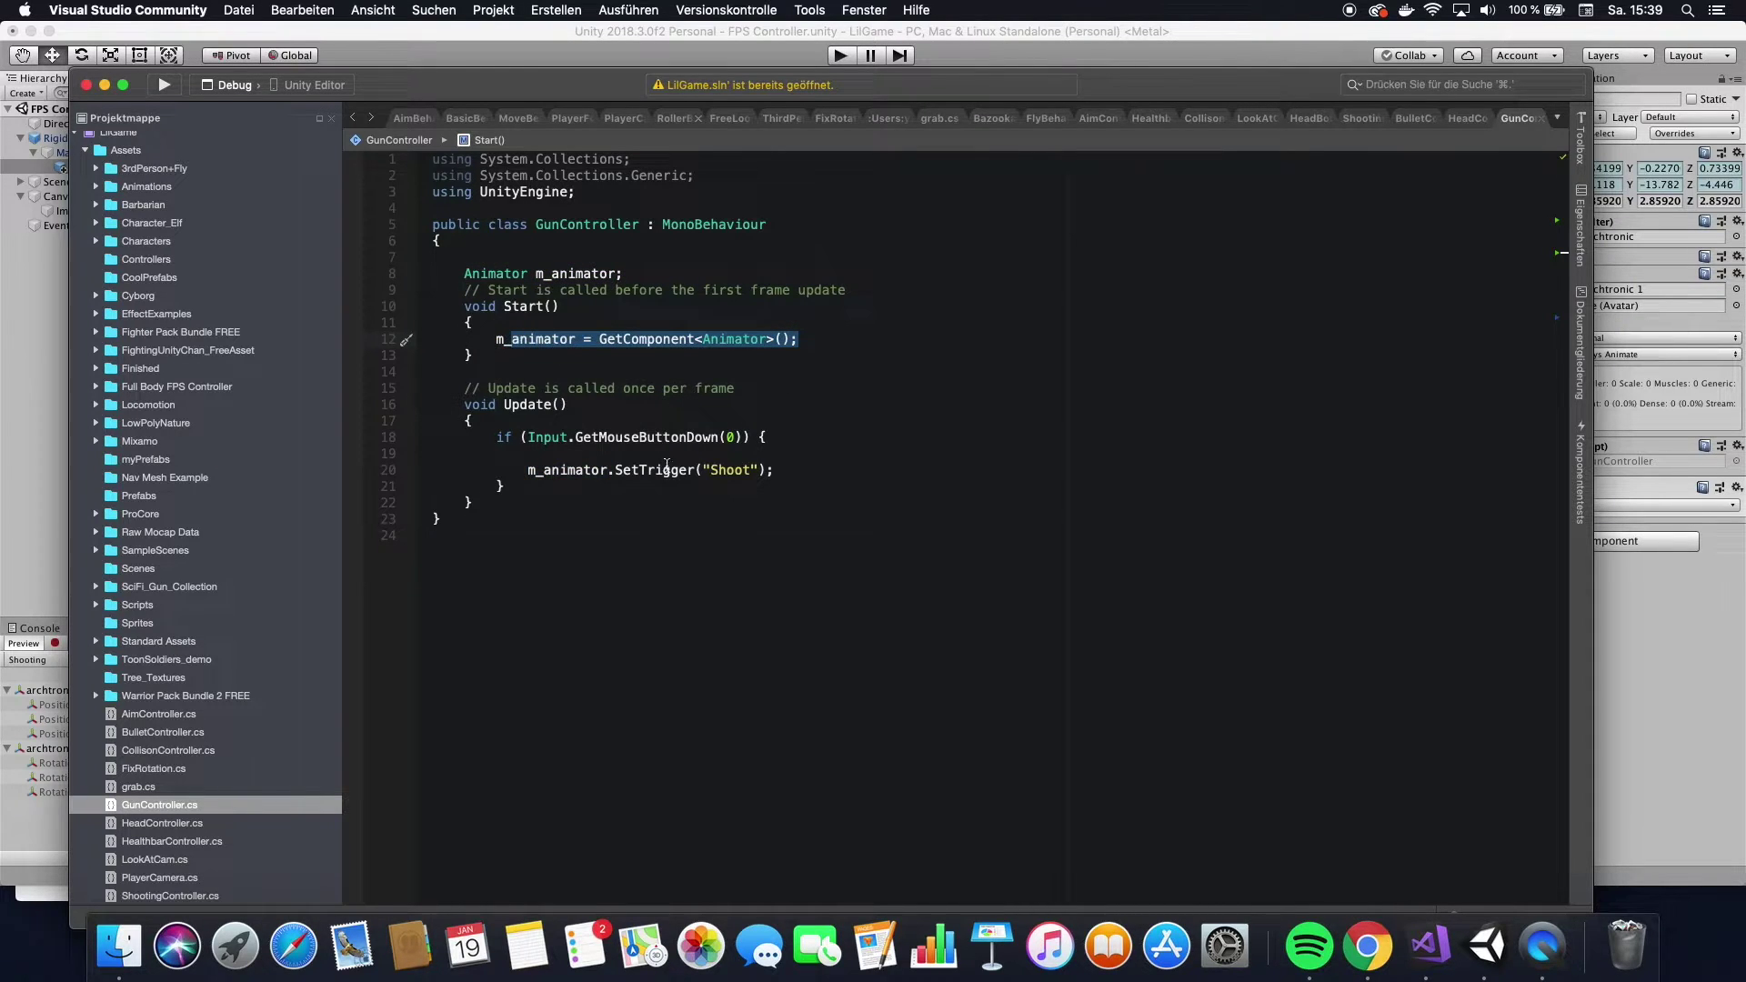
double_click(747, 438)
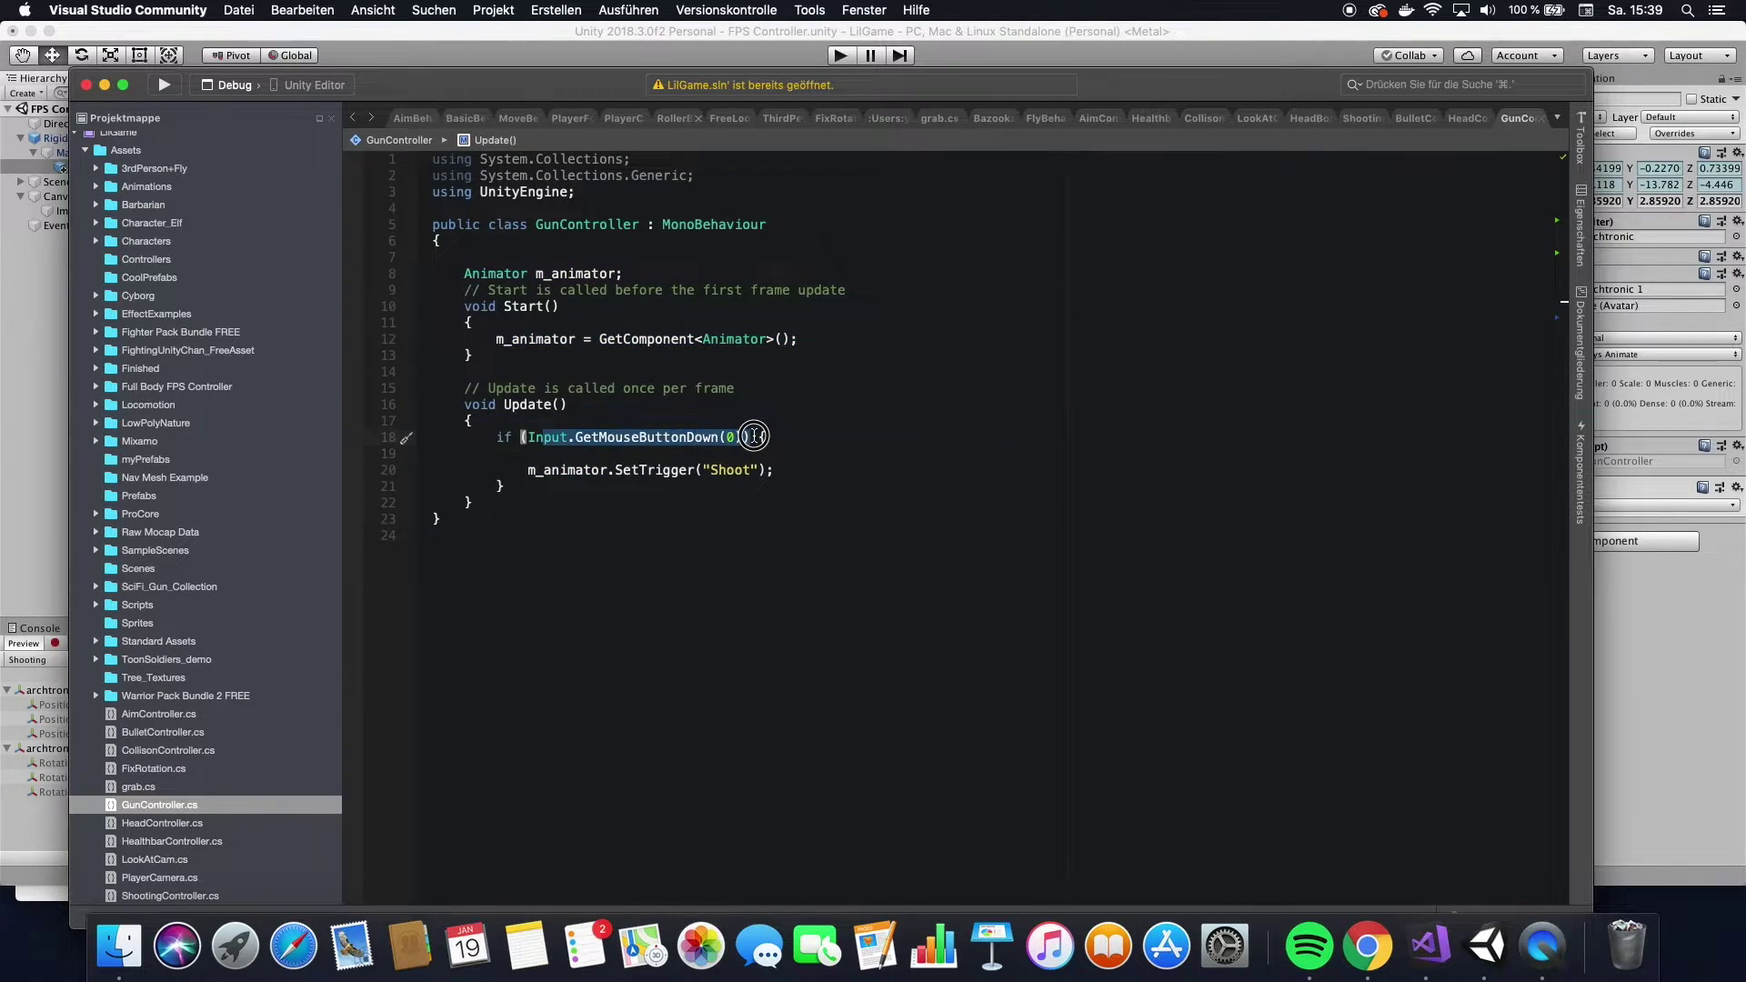
left_click(684, 470)
double_click(728, 470)
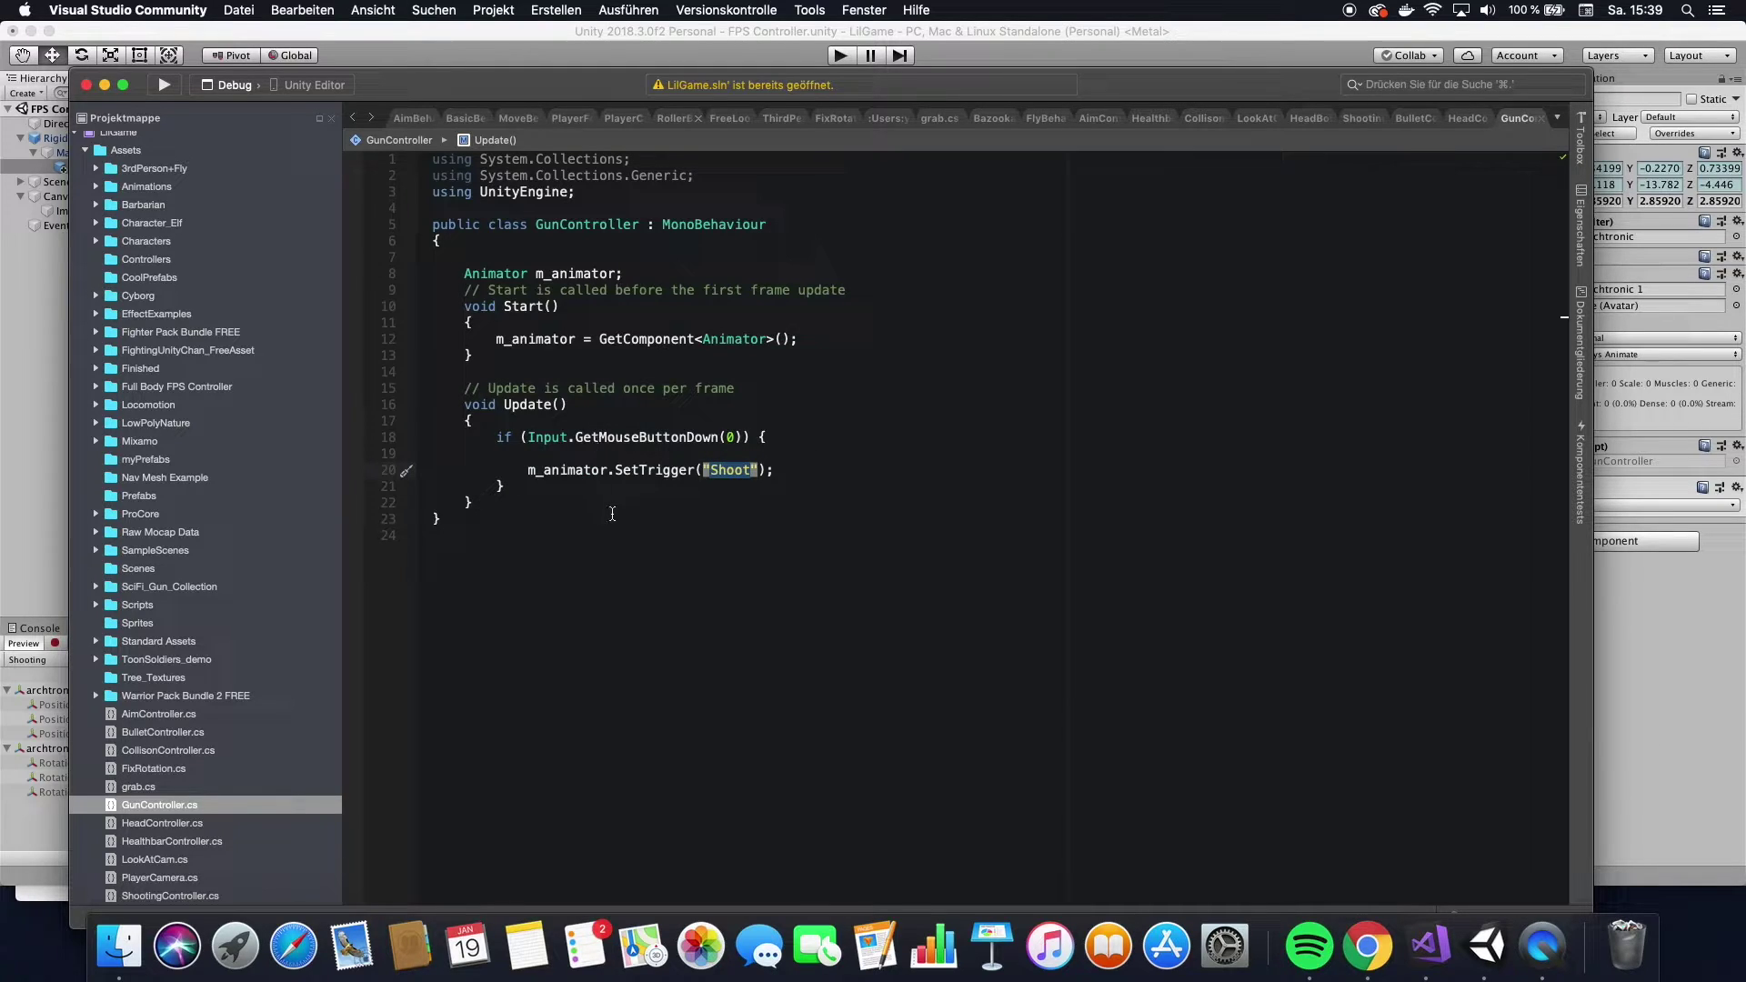
left_click(731, 492)
Return to Unity and play-test the scene by firing the gun several times to check its recoil, ending play mode.
left_click(542, 58)
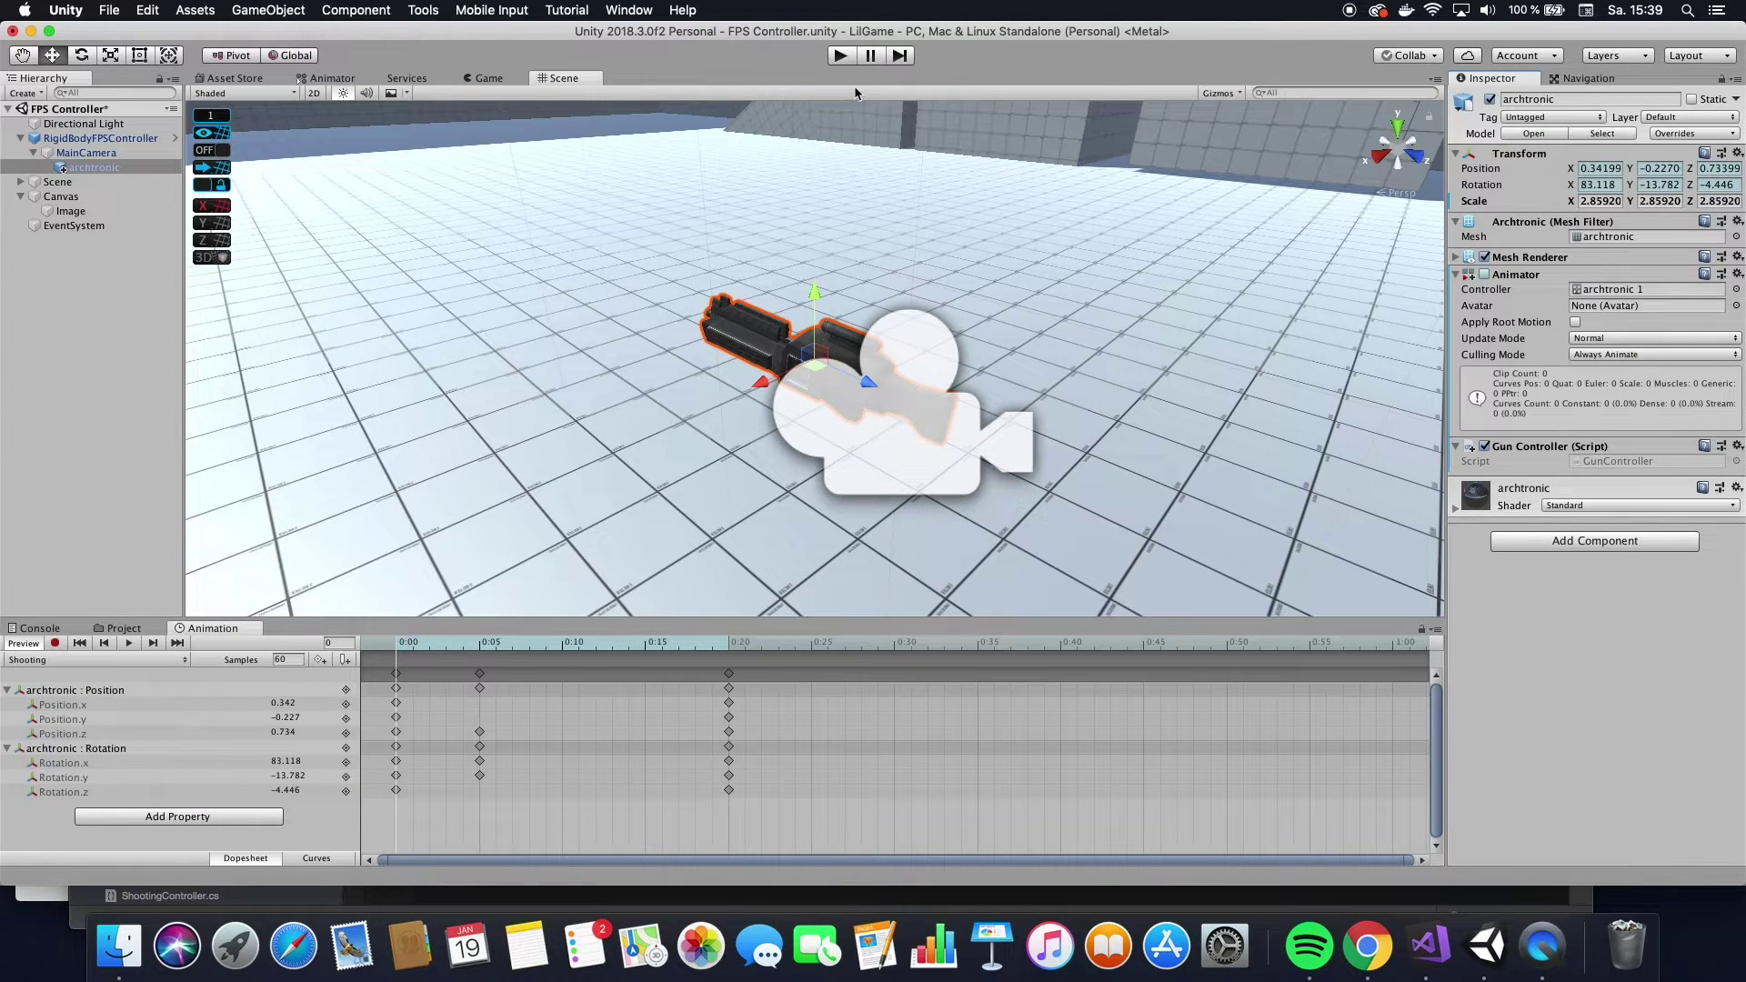
left_click(845, 60)
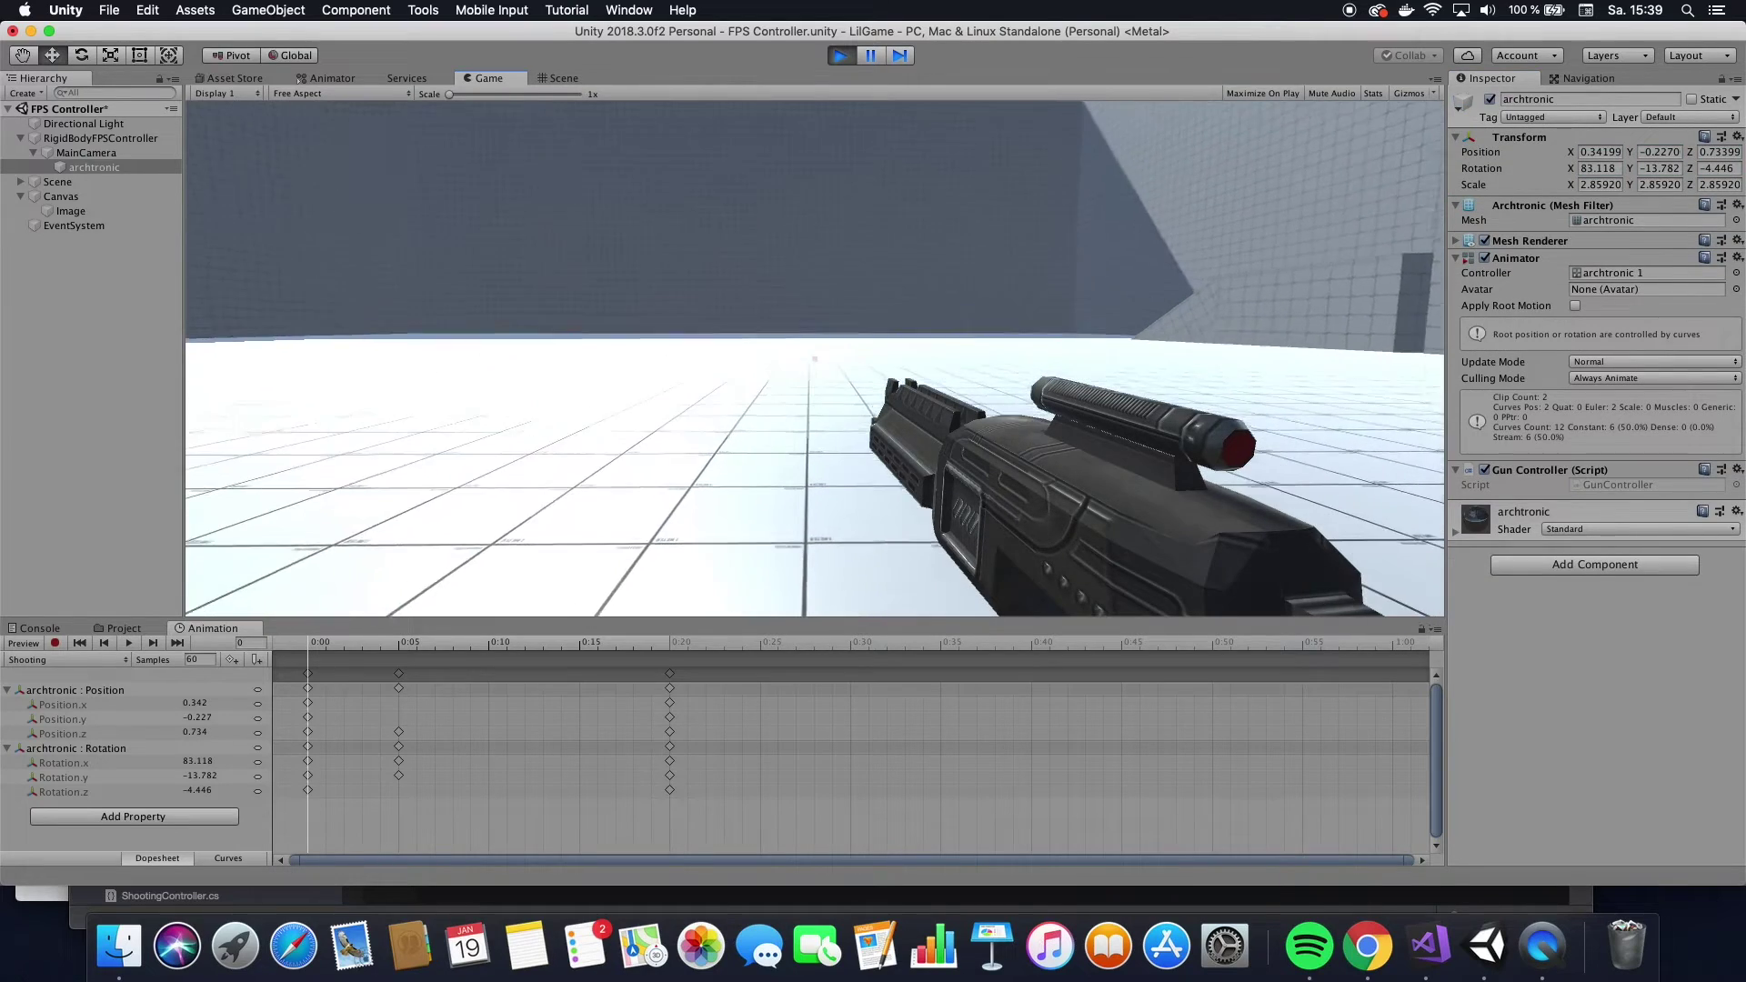
left_click(815, 359)
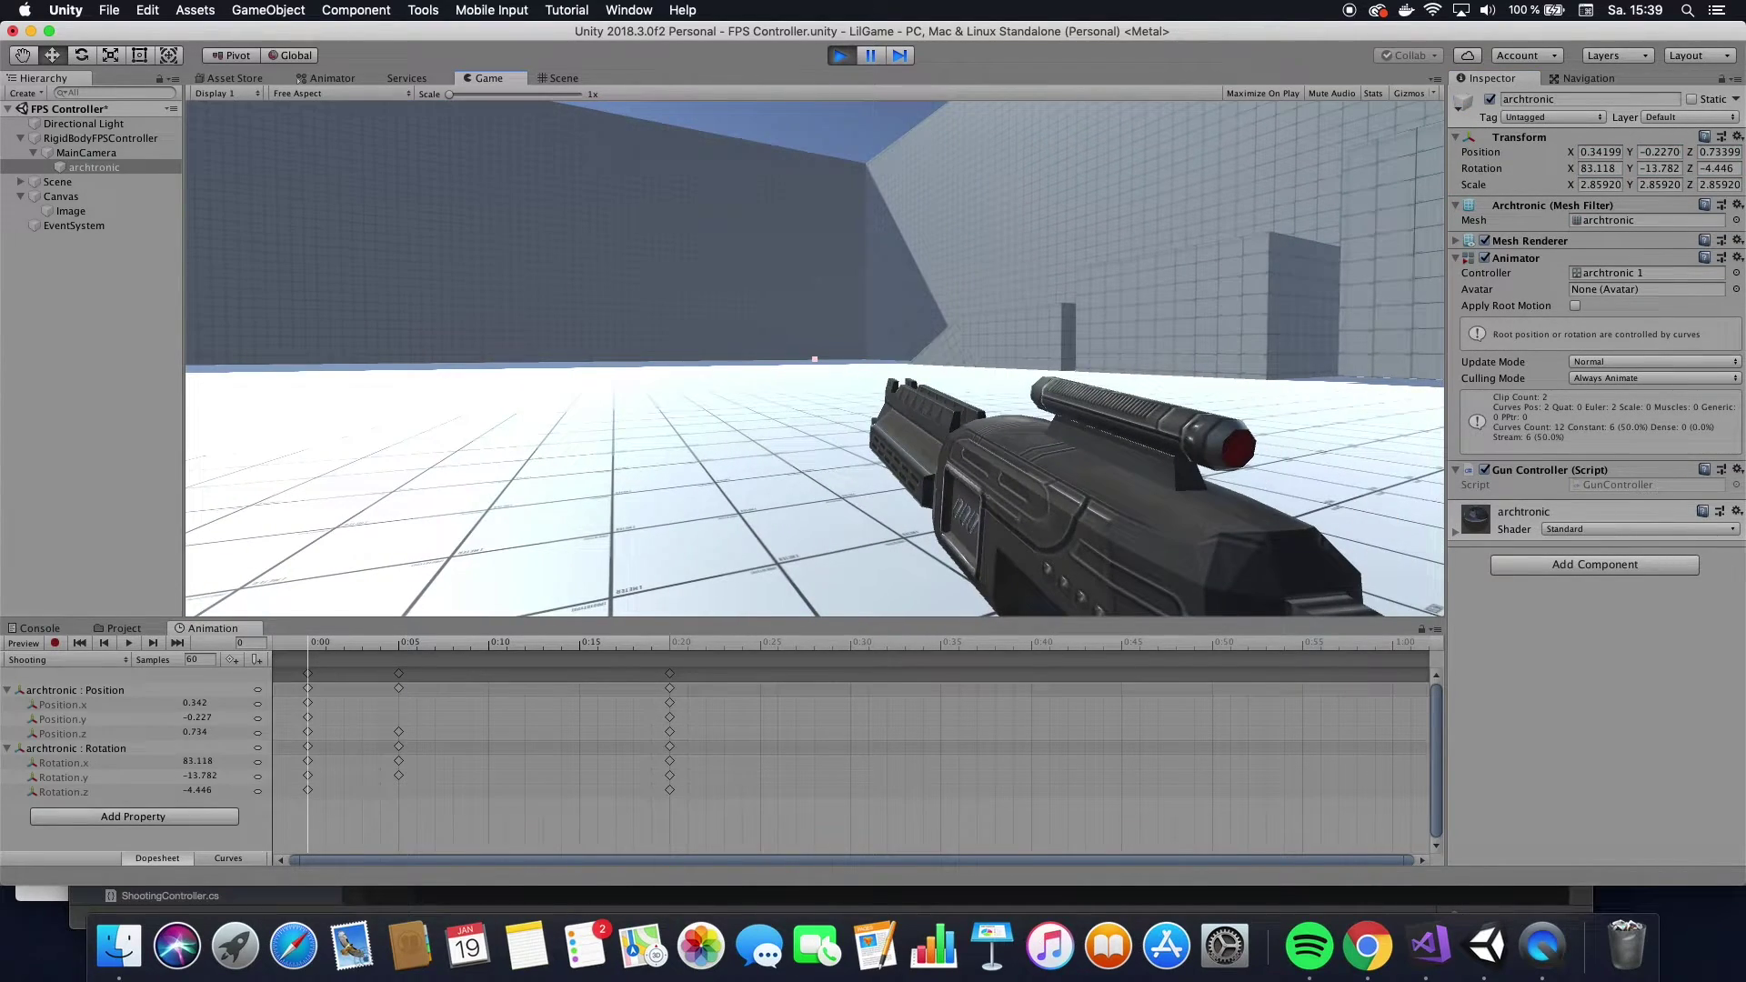
left_click(815, 360)
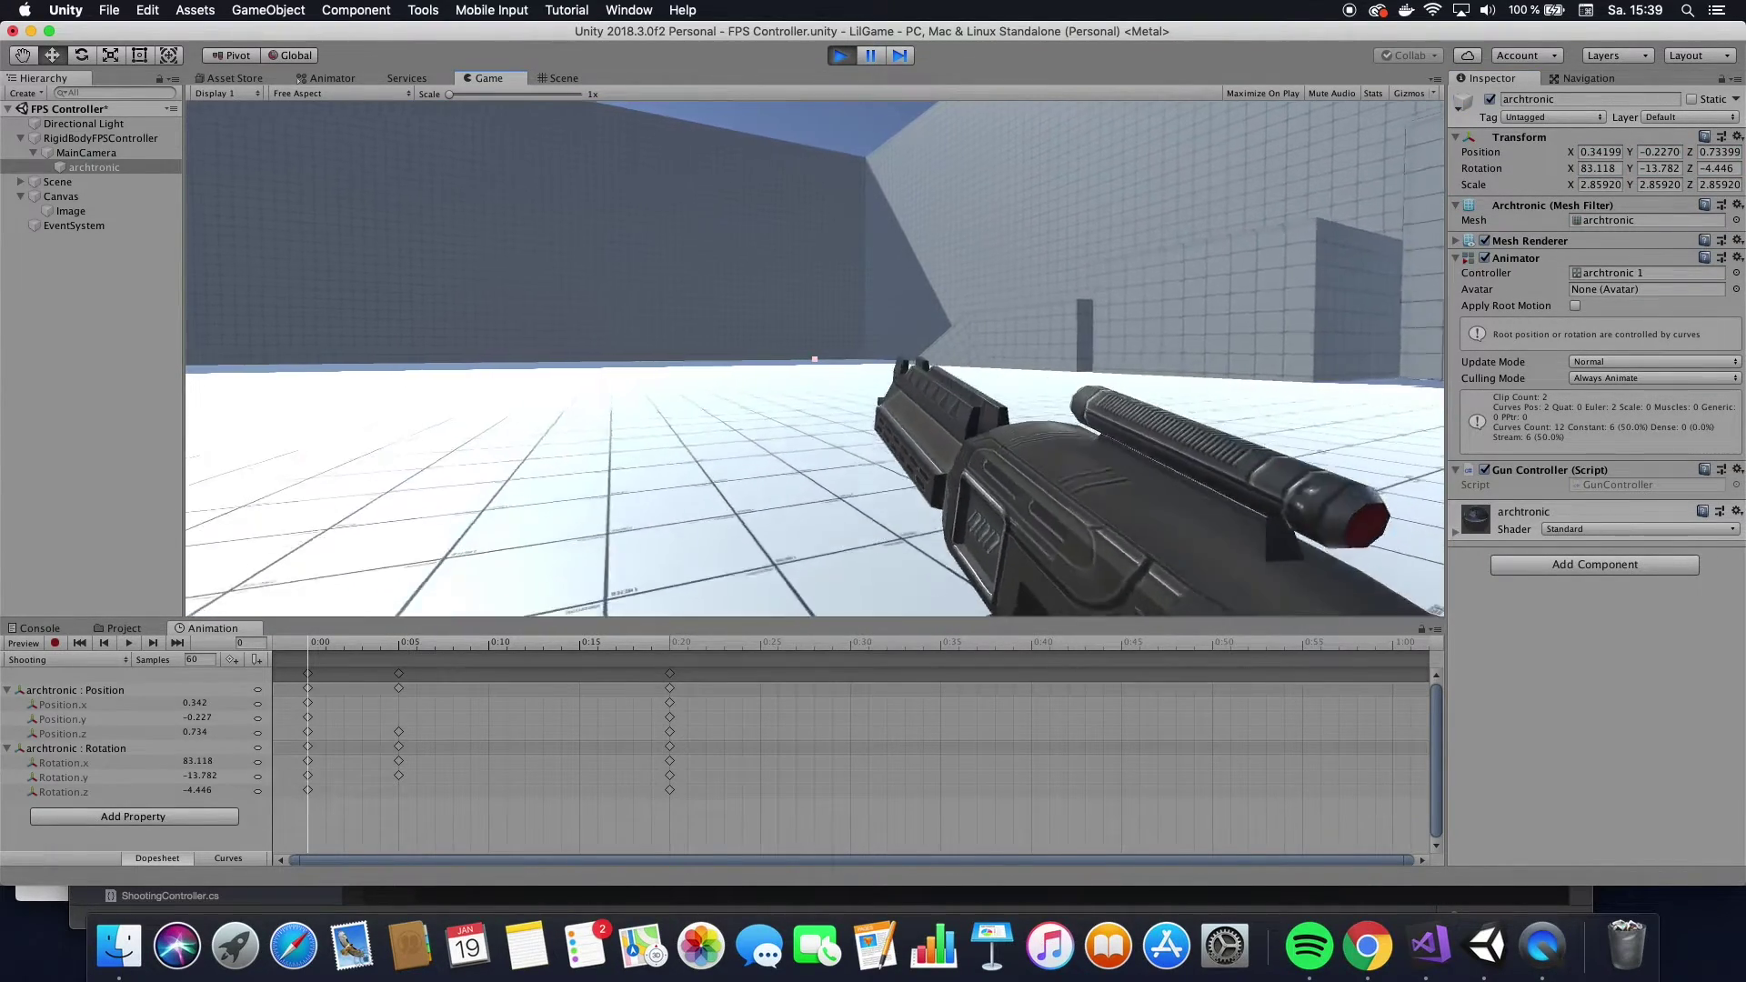
left_click(815, 359)
key("Escape")
left_click(841, 56)
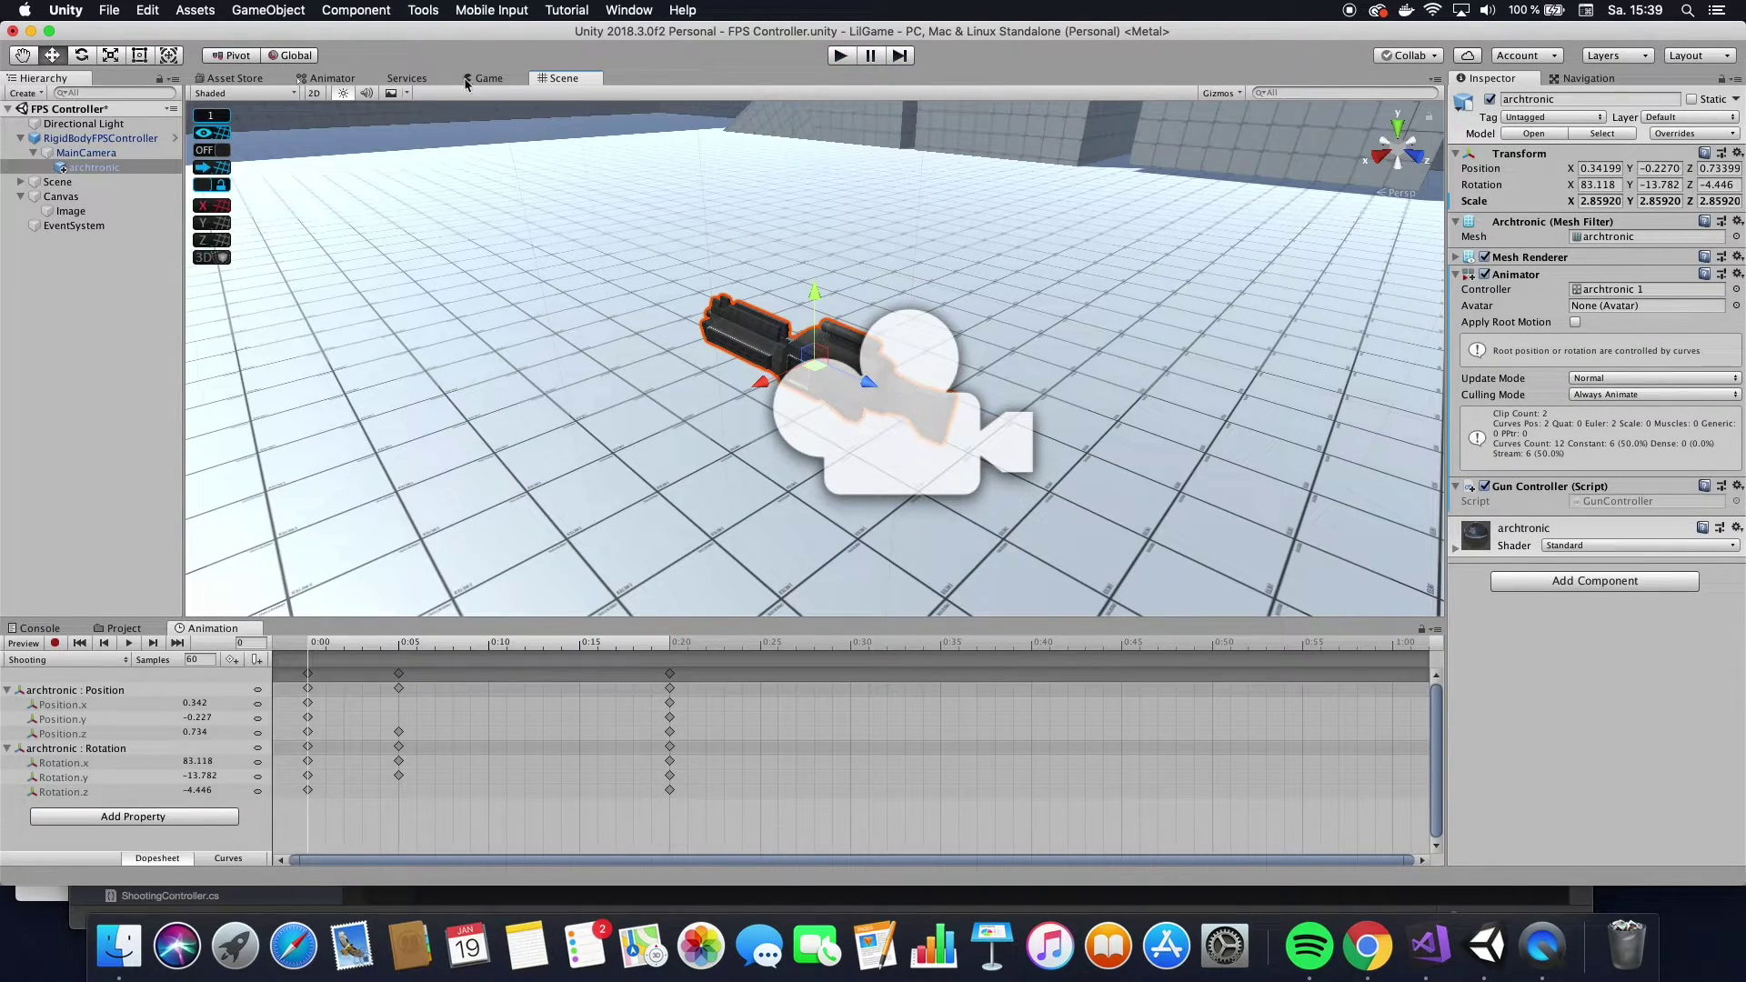
Disable Has Exit Time and Fixed Duration on the Idle to Shooting transition and set its Transition Duration to 0.
left_click(325, 80)
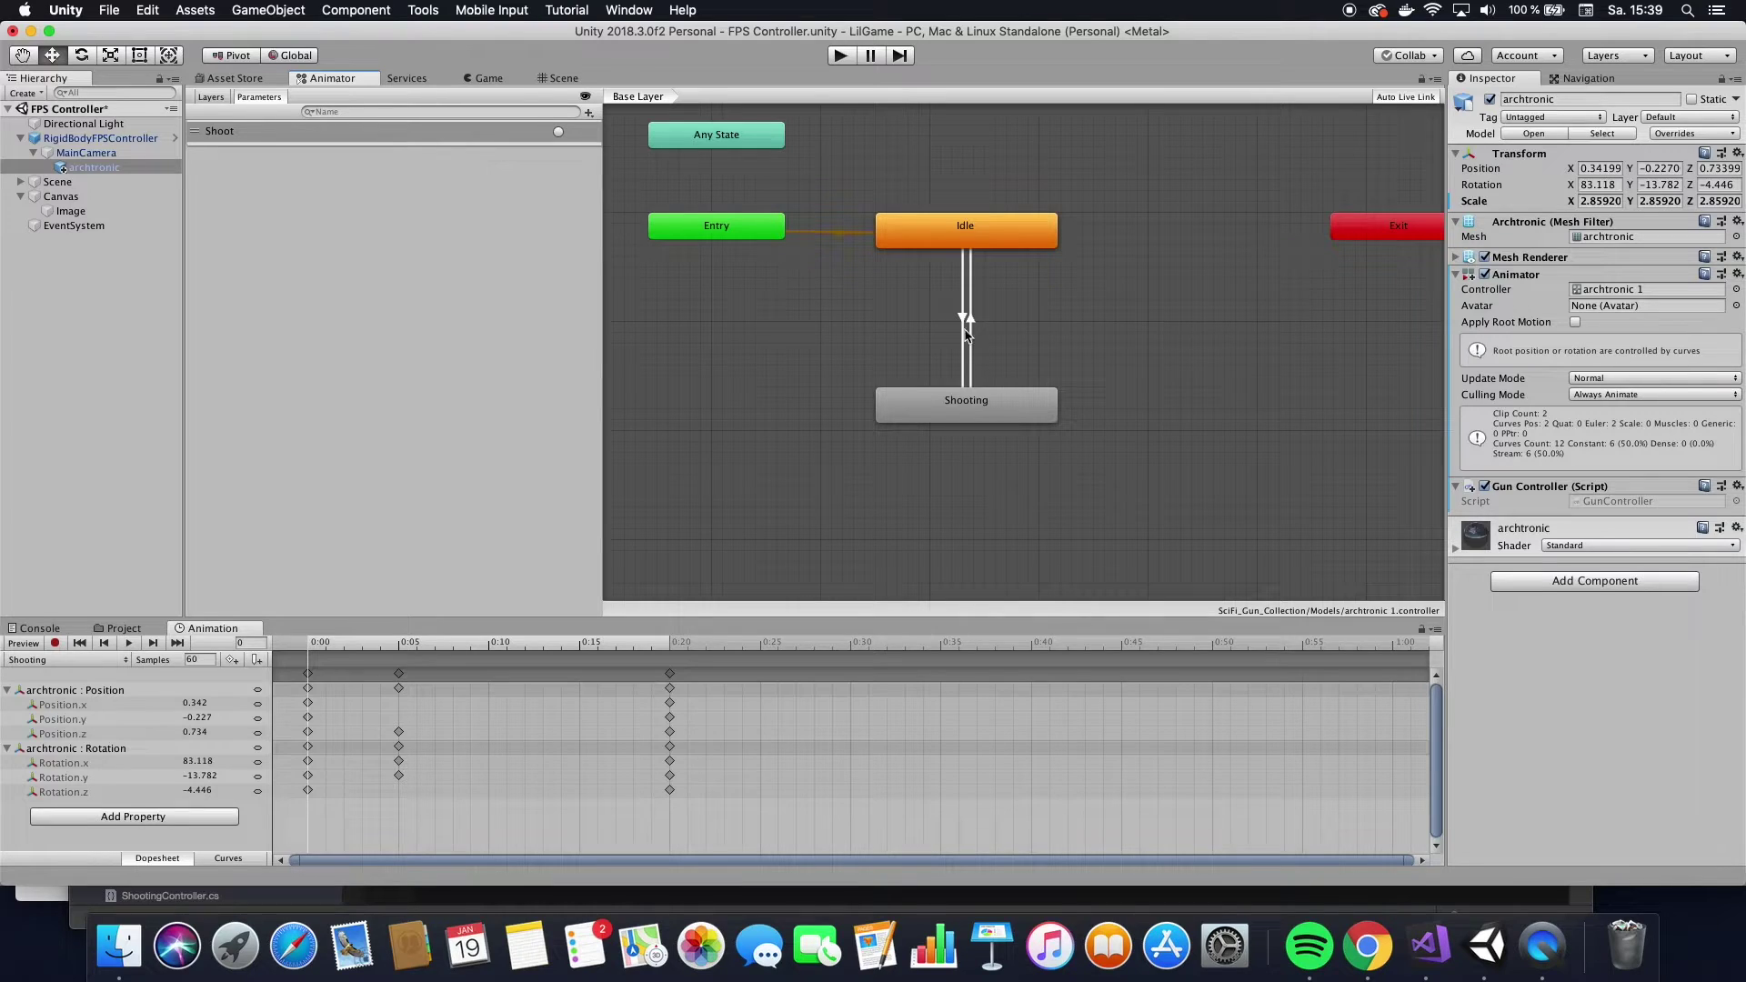
left_click(965, 333)
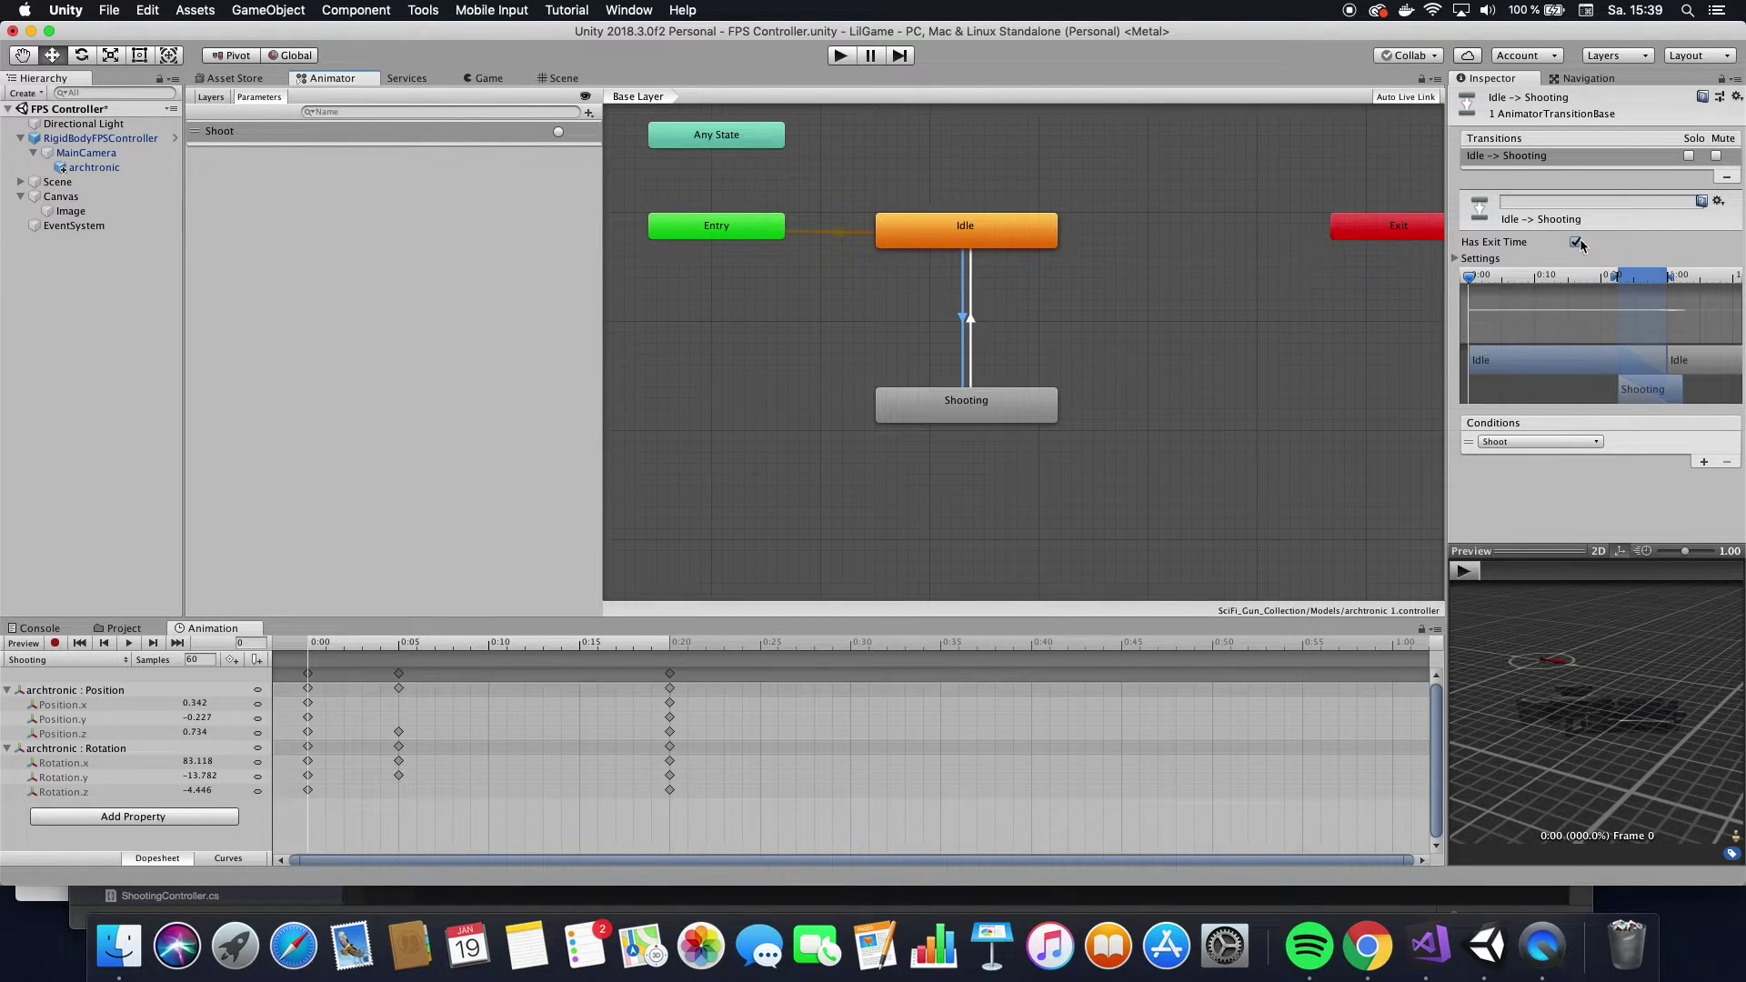
left_click(1576, 242)
left_click(1456, 261)
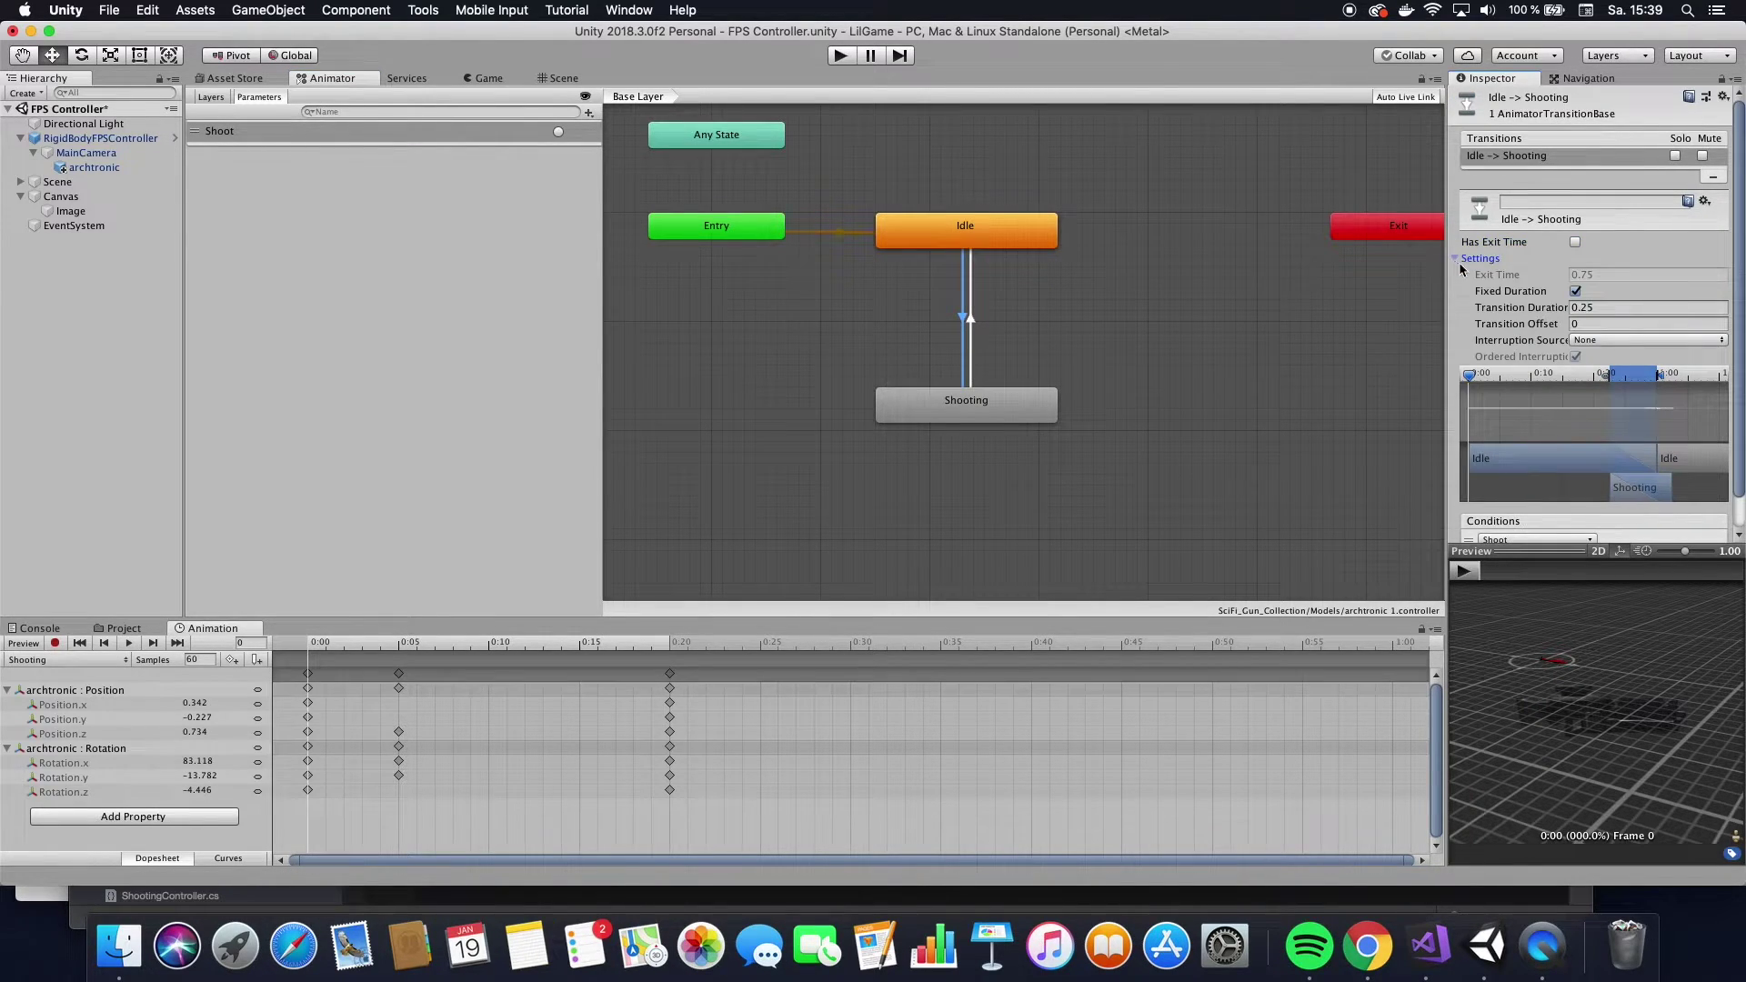
left_click(1507, 312)
type("0")
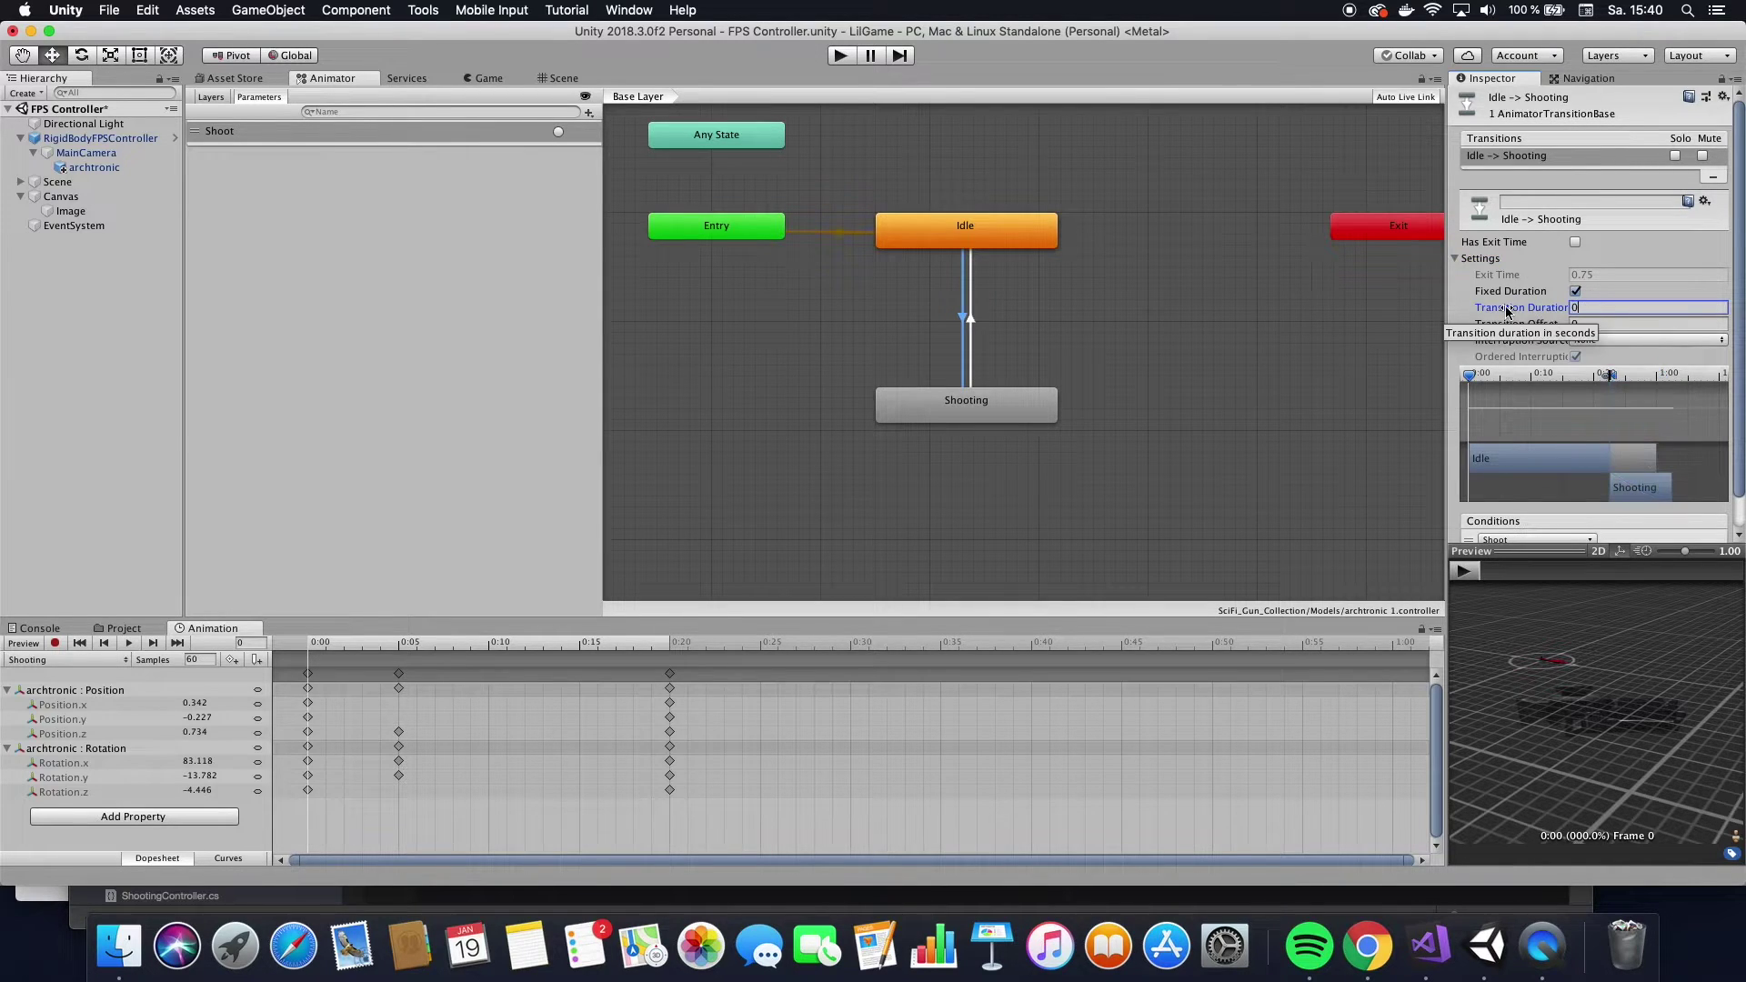
left_click(1576, 292)
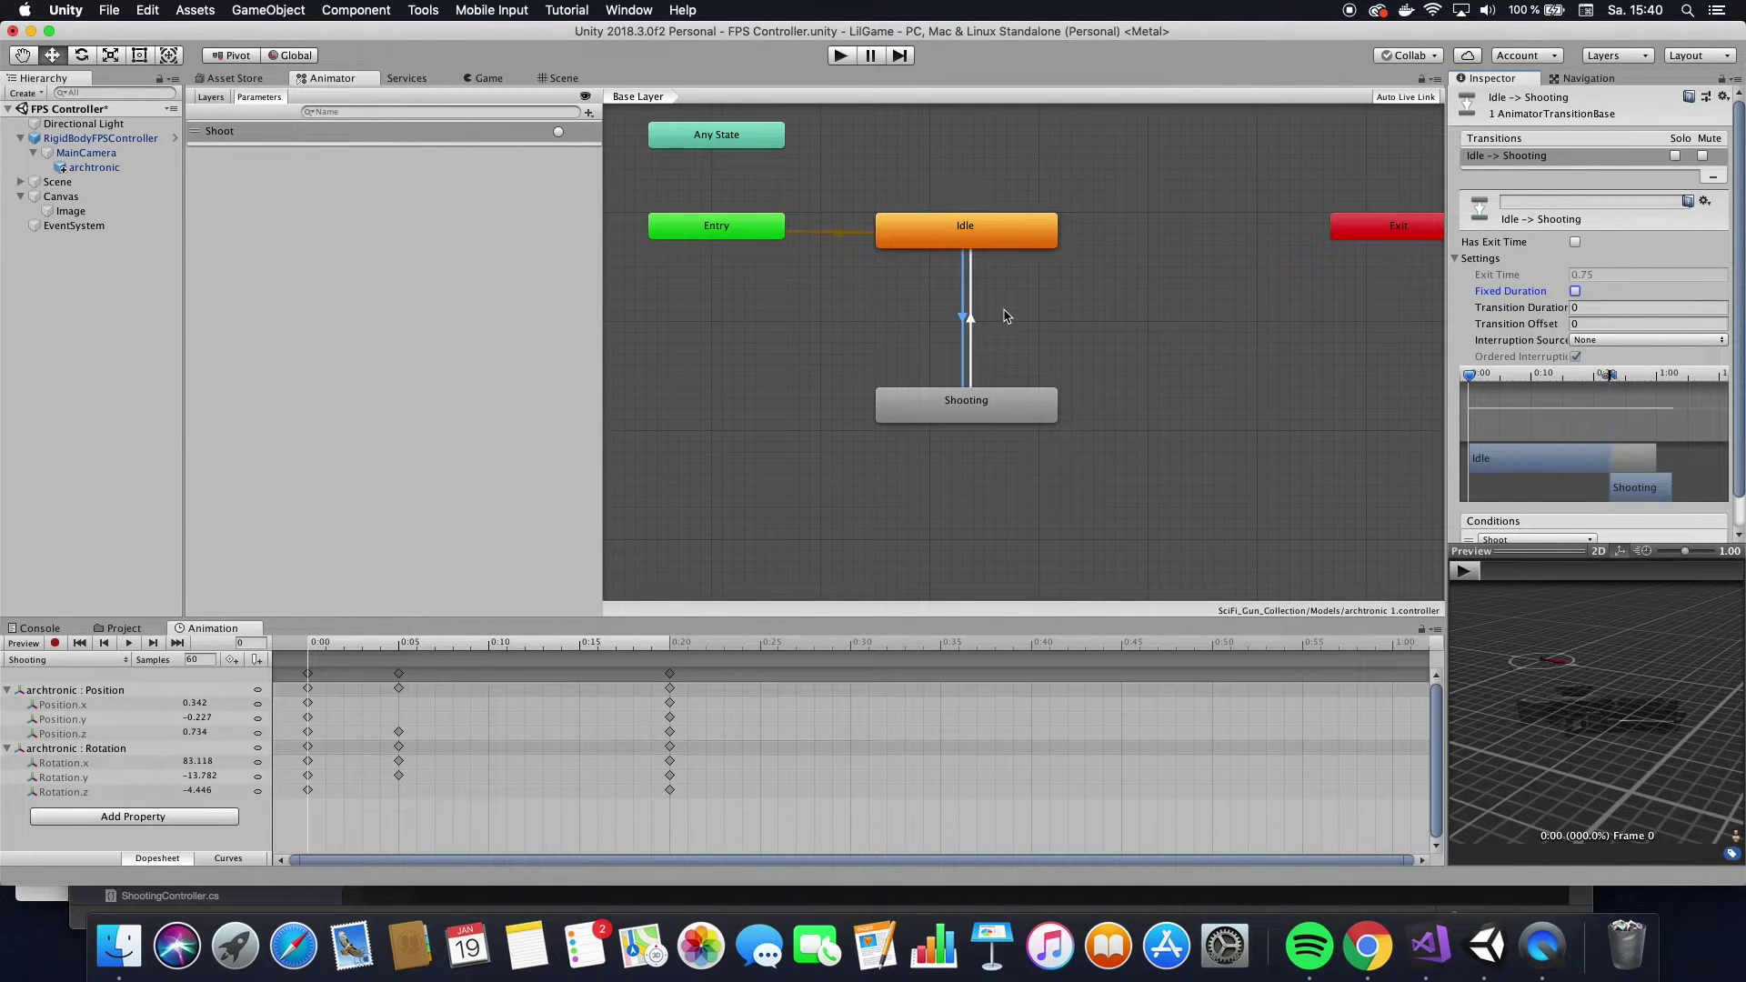
Play-test the scene again, walking forward and firing repeatedly to check how quickly the gun recoils.
left_click(841, 56)
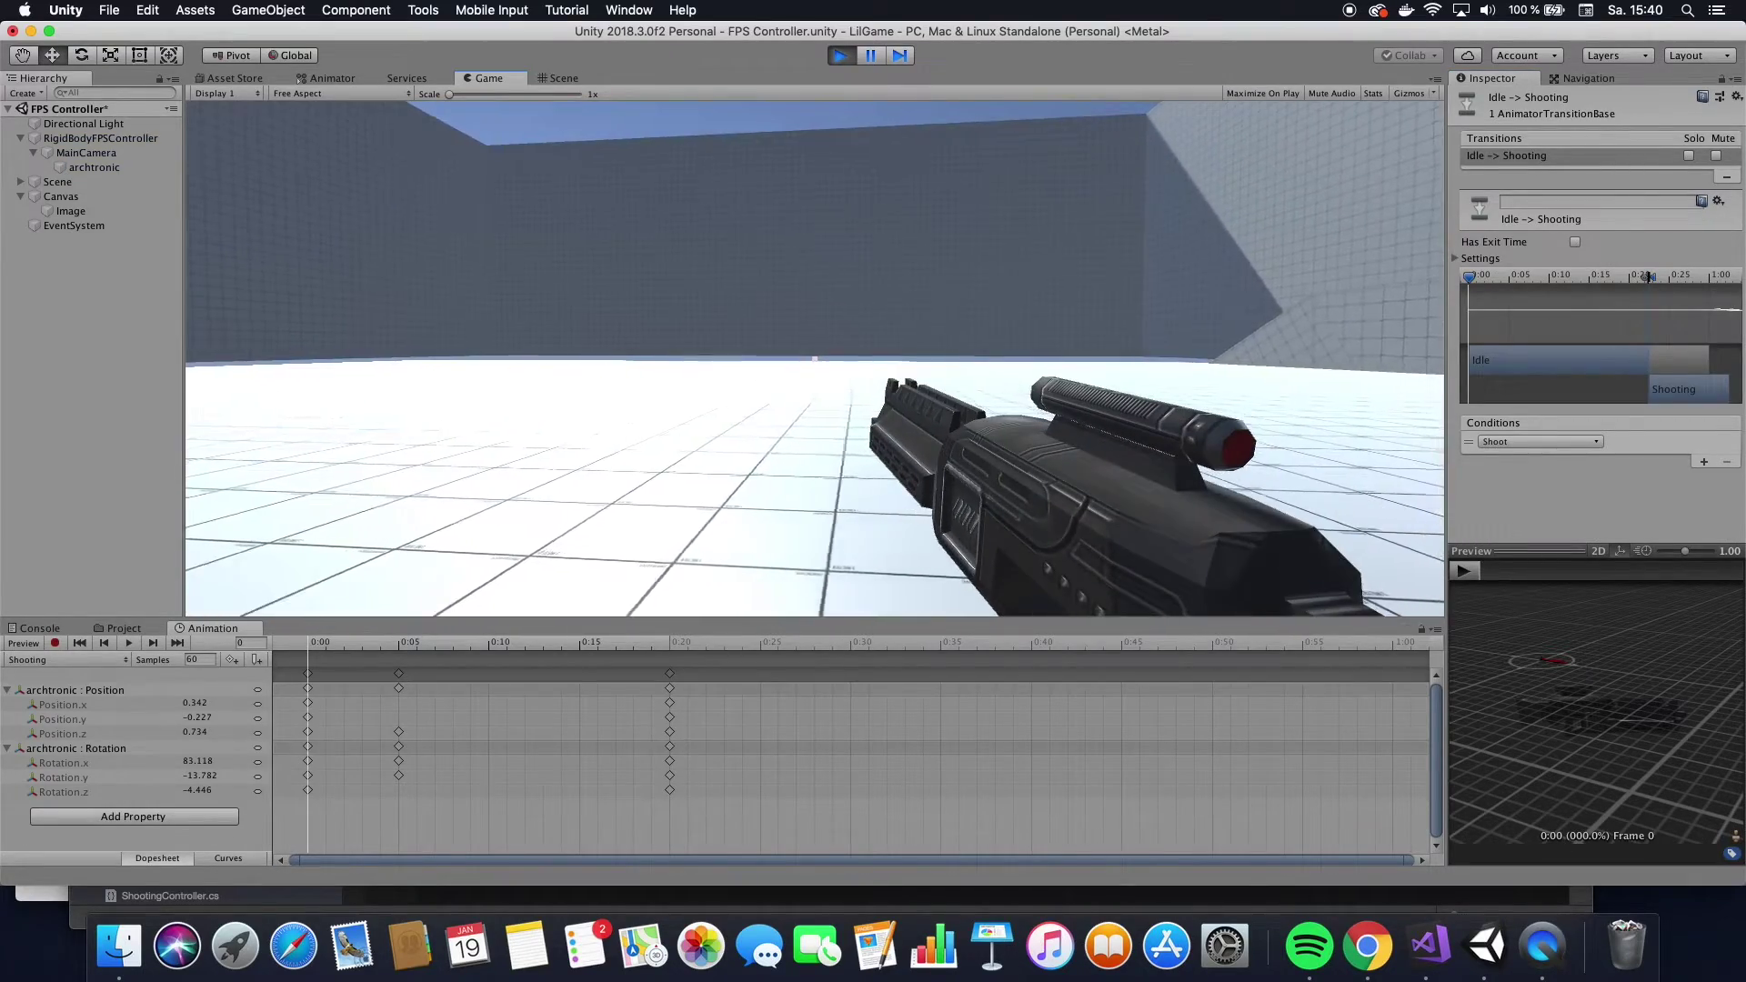
left_click(815, 359)
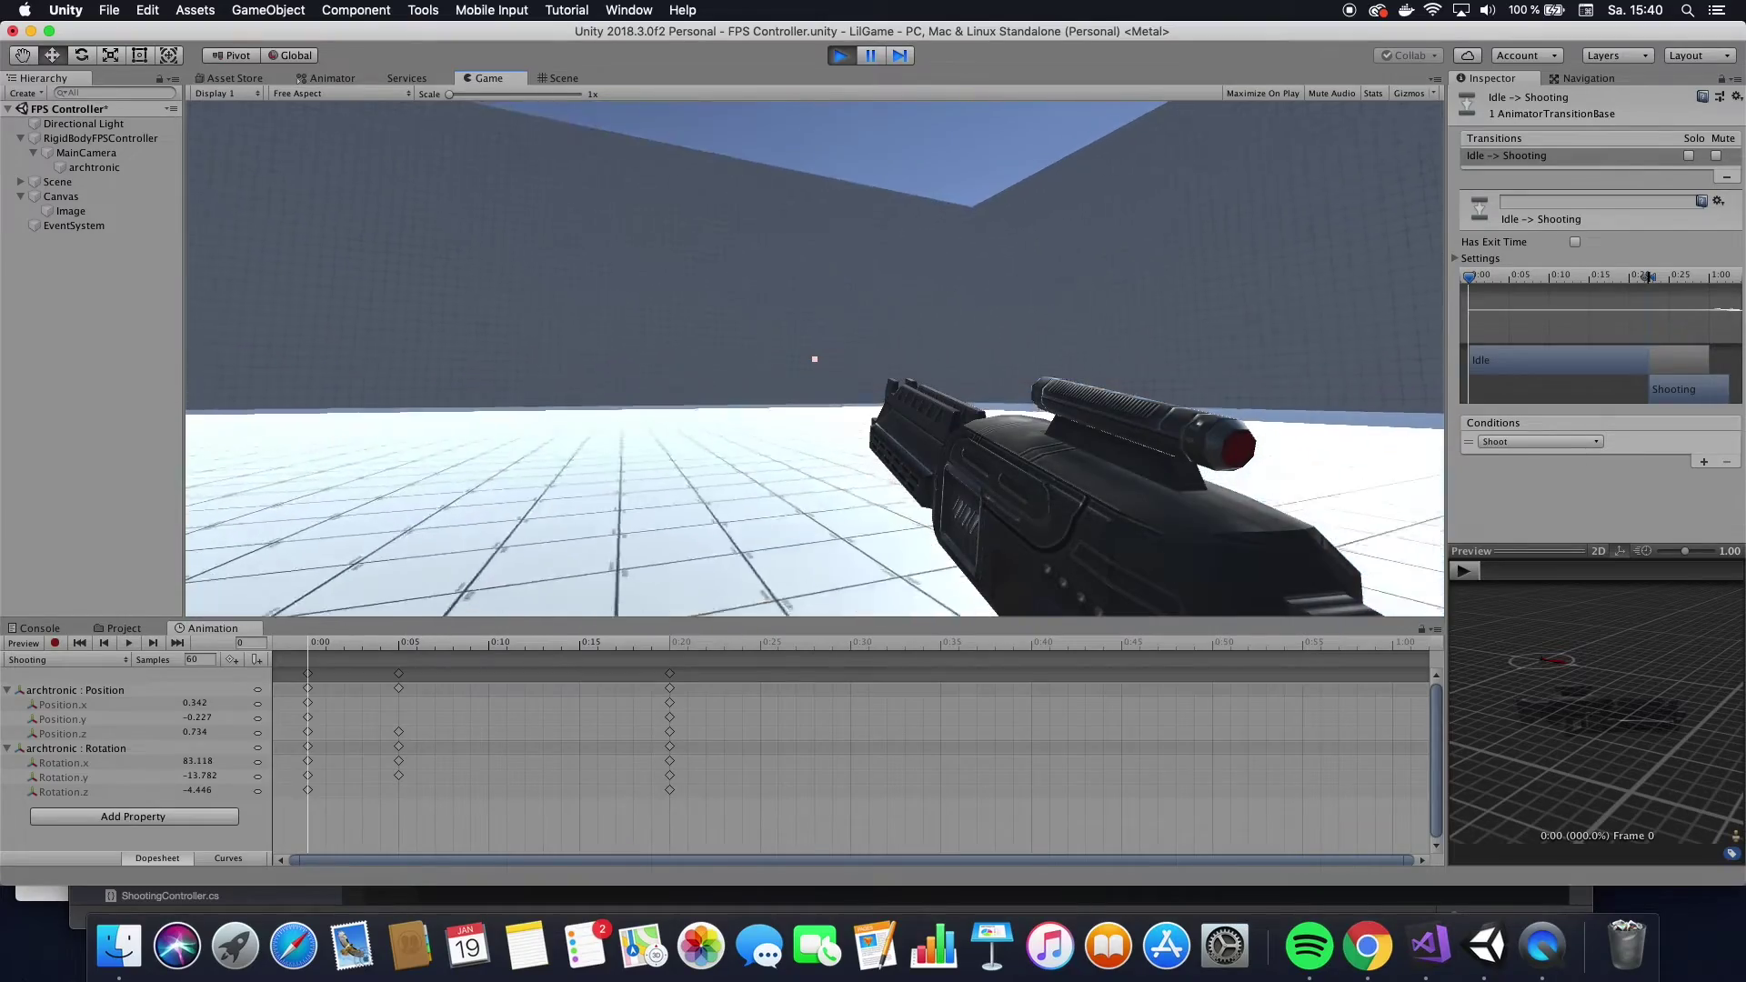
left_click(815, 359)
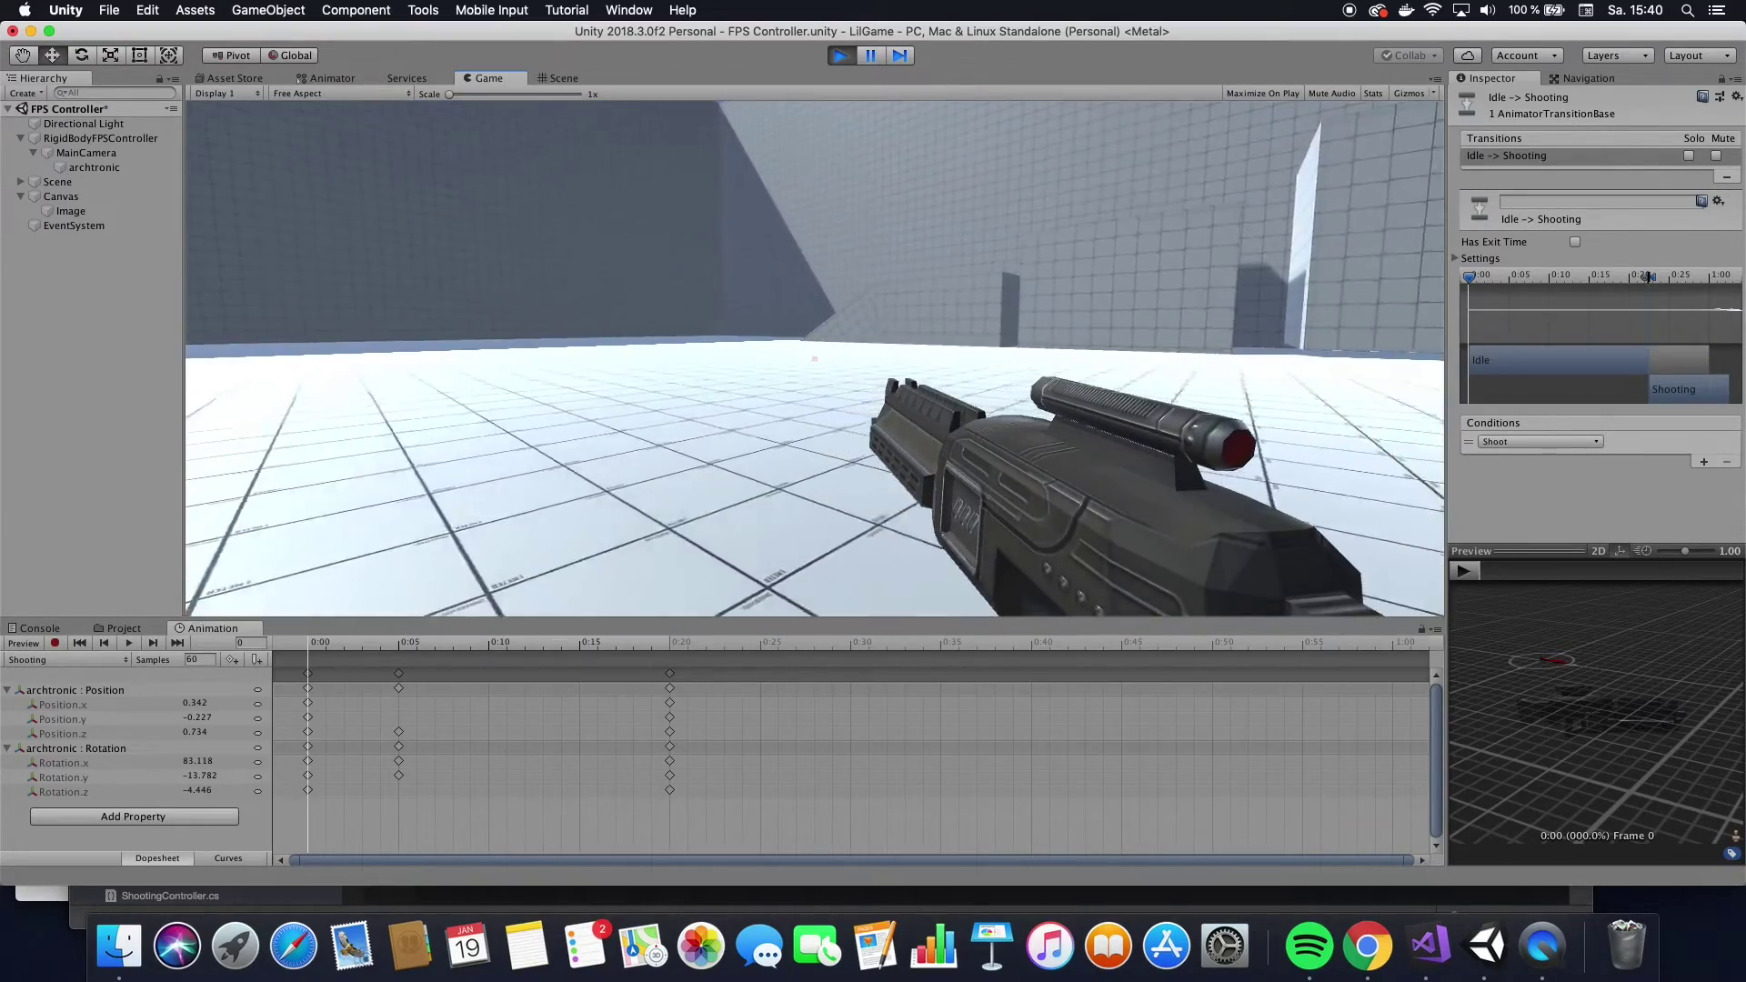
left_click(815, 359)
key("w")
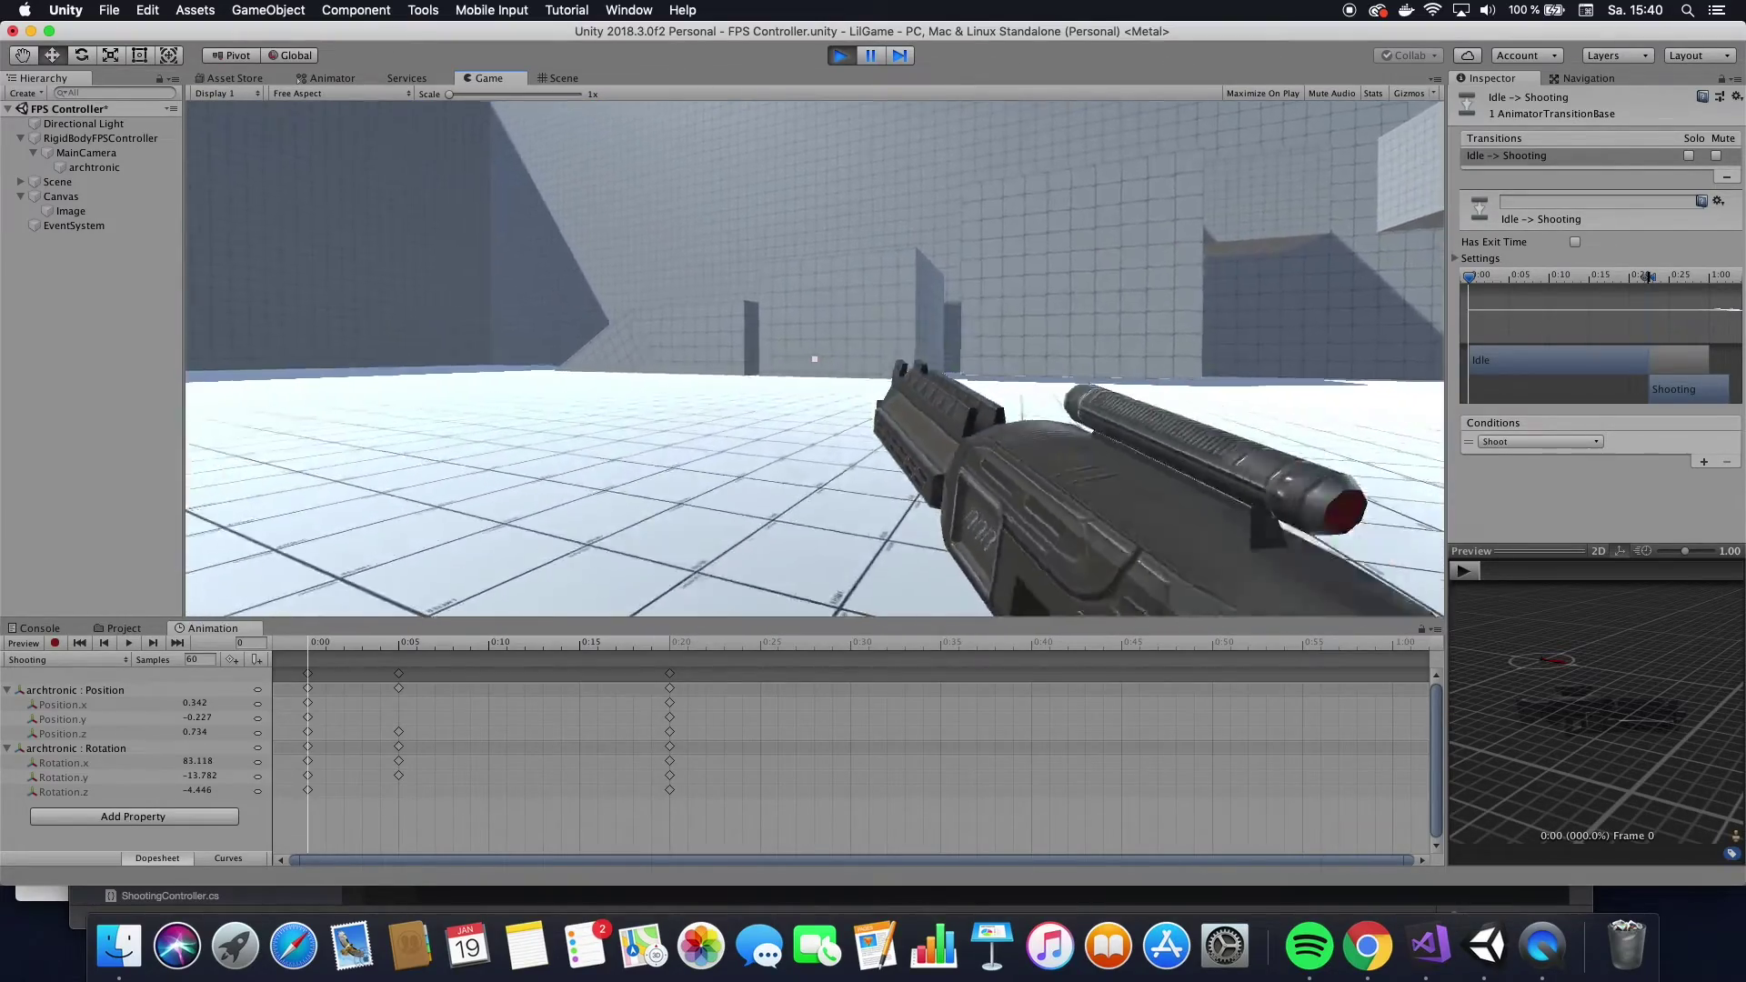
left_click(815, 359)
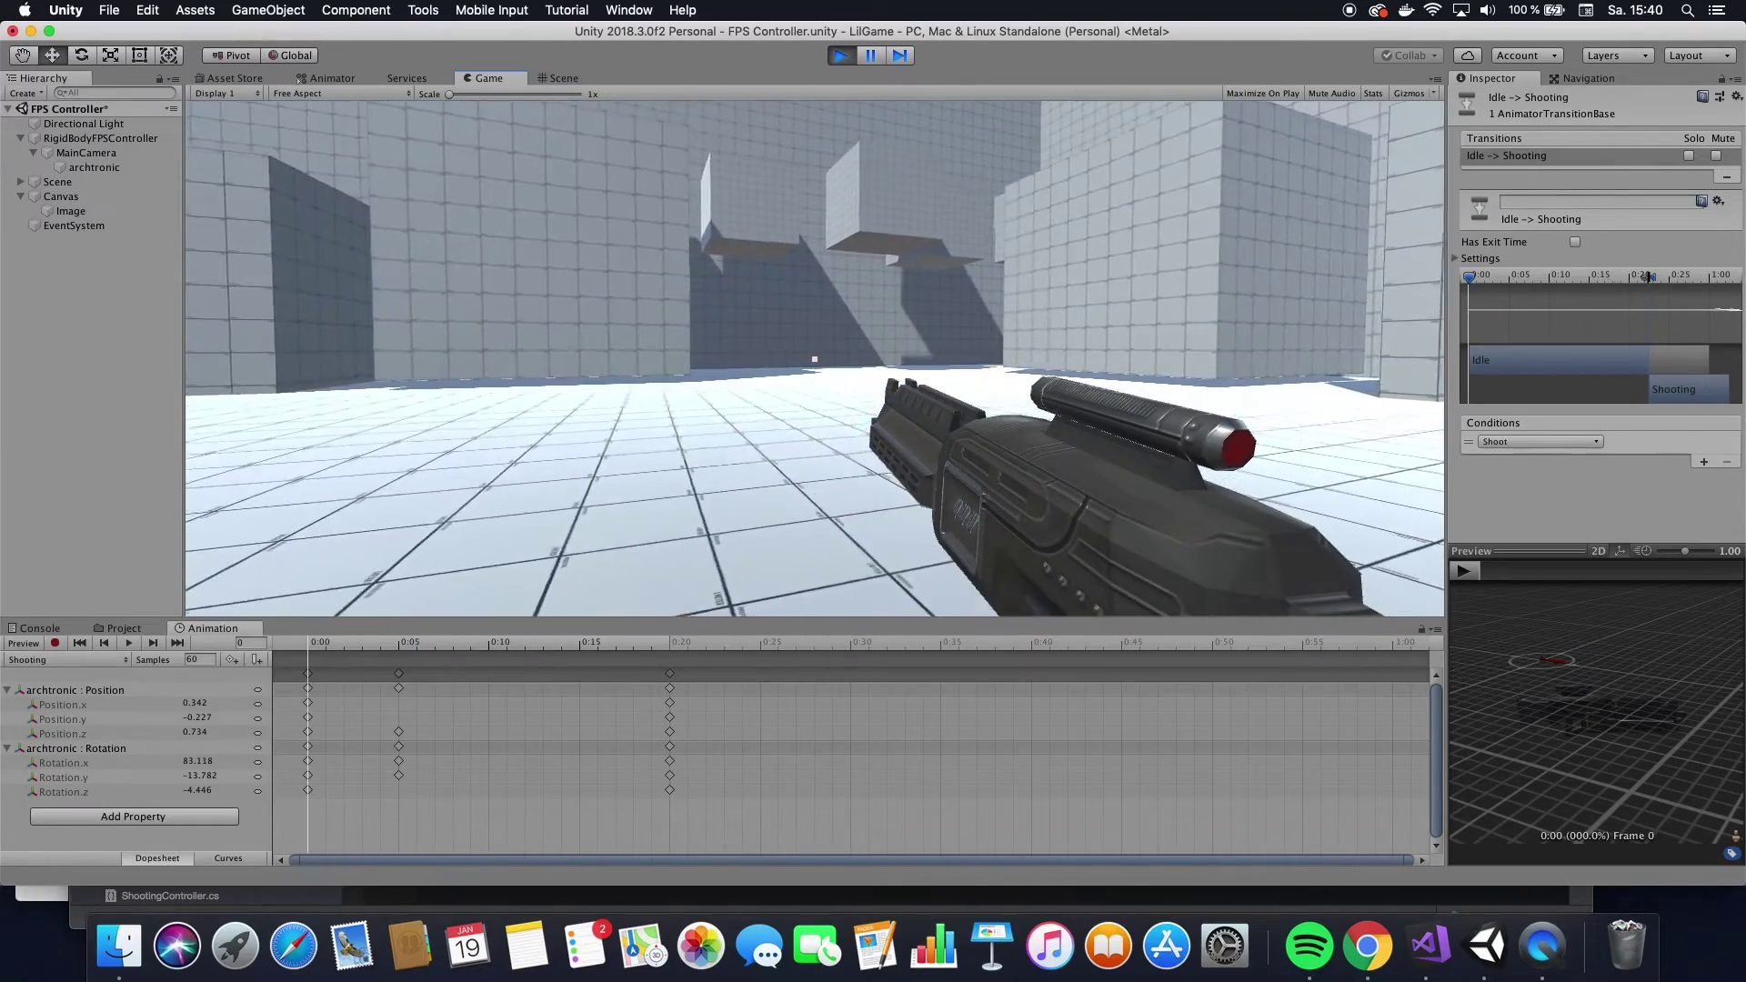
key("w")
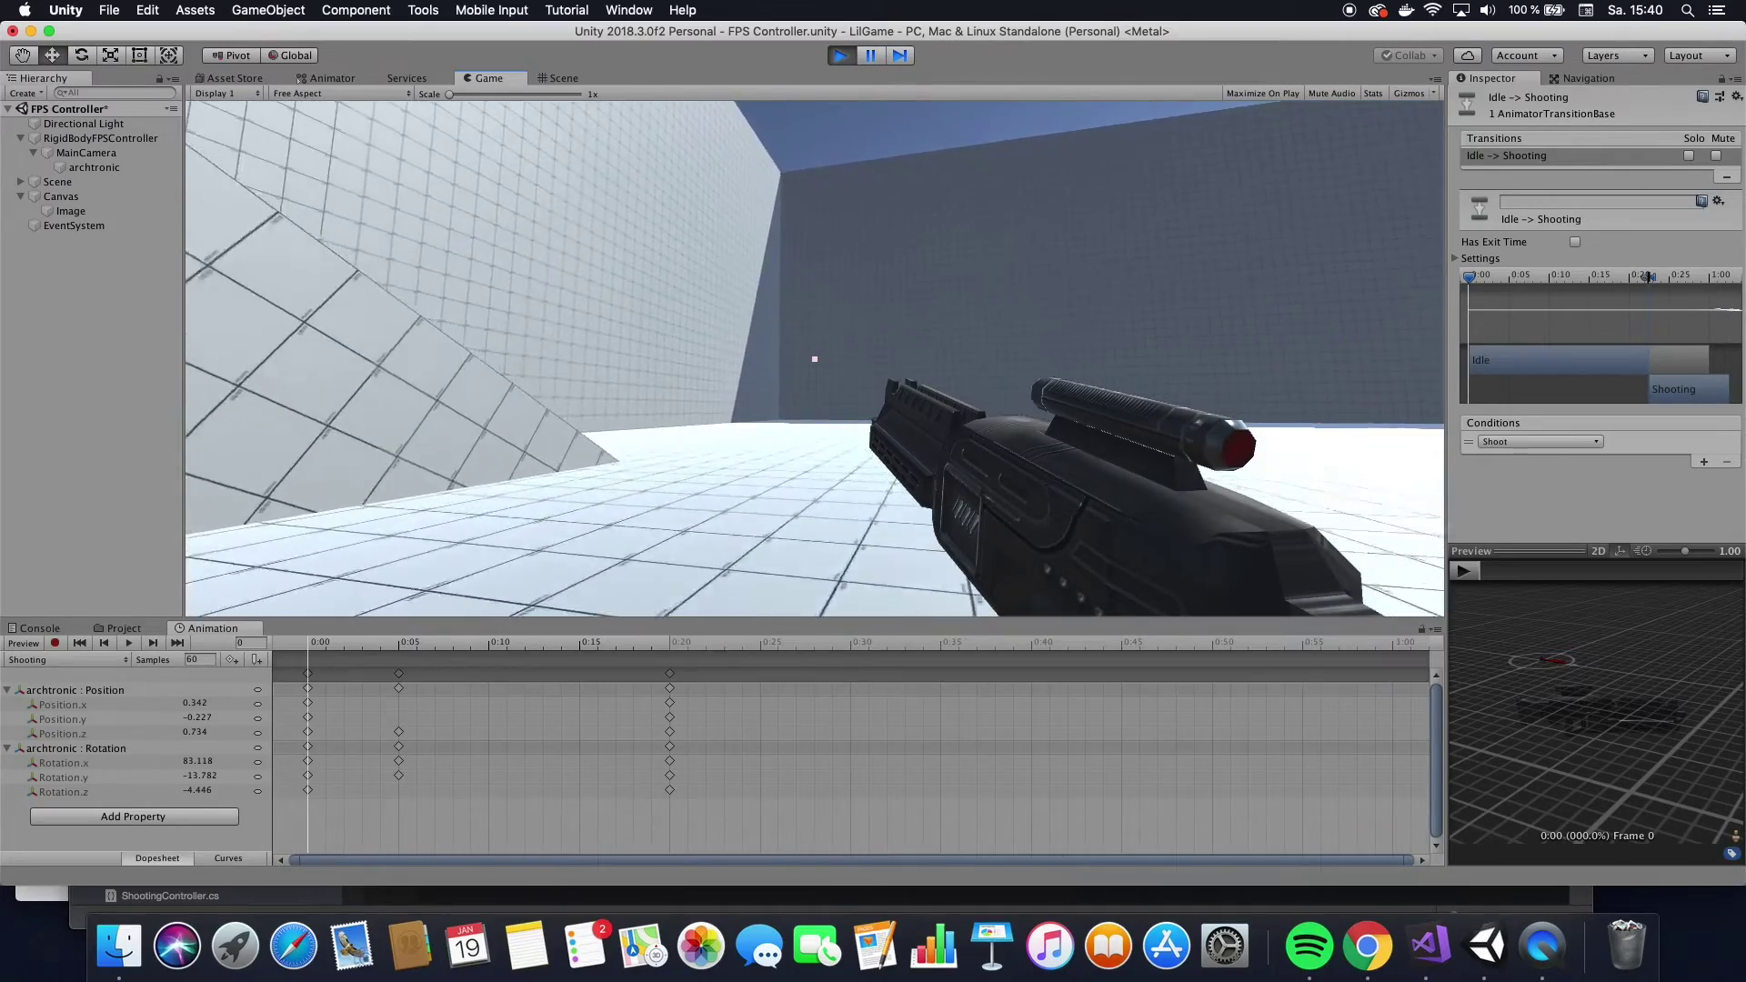
key("w")
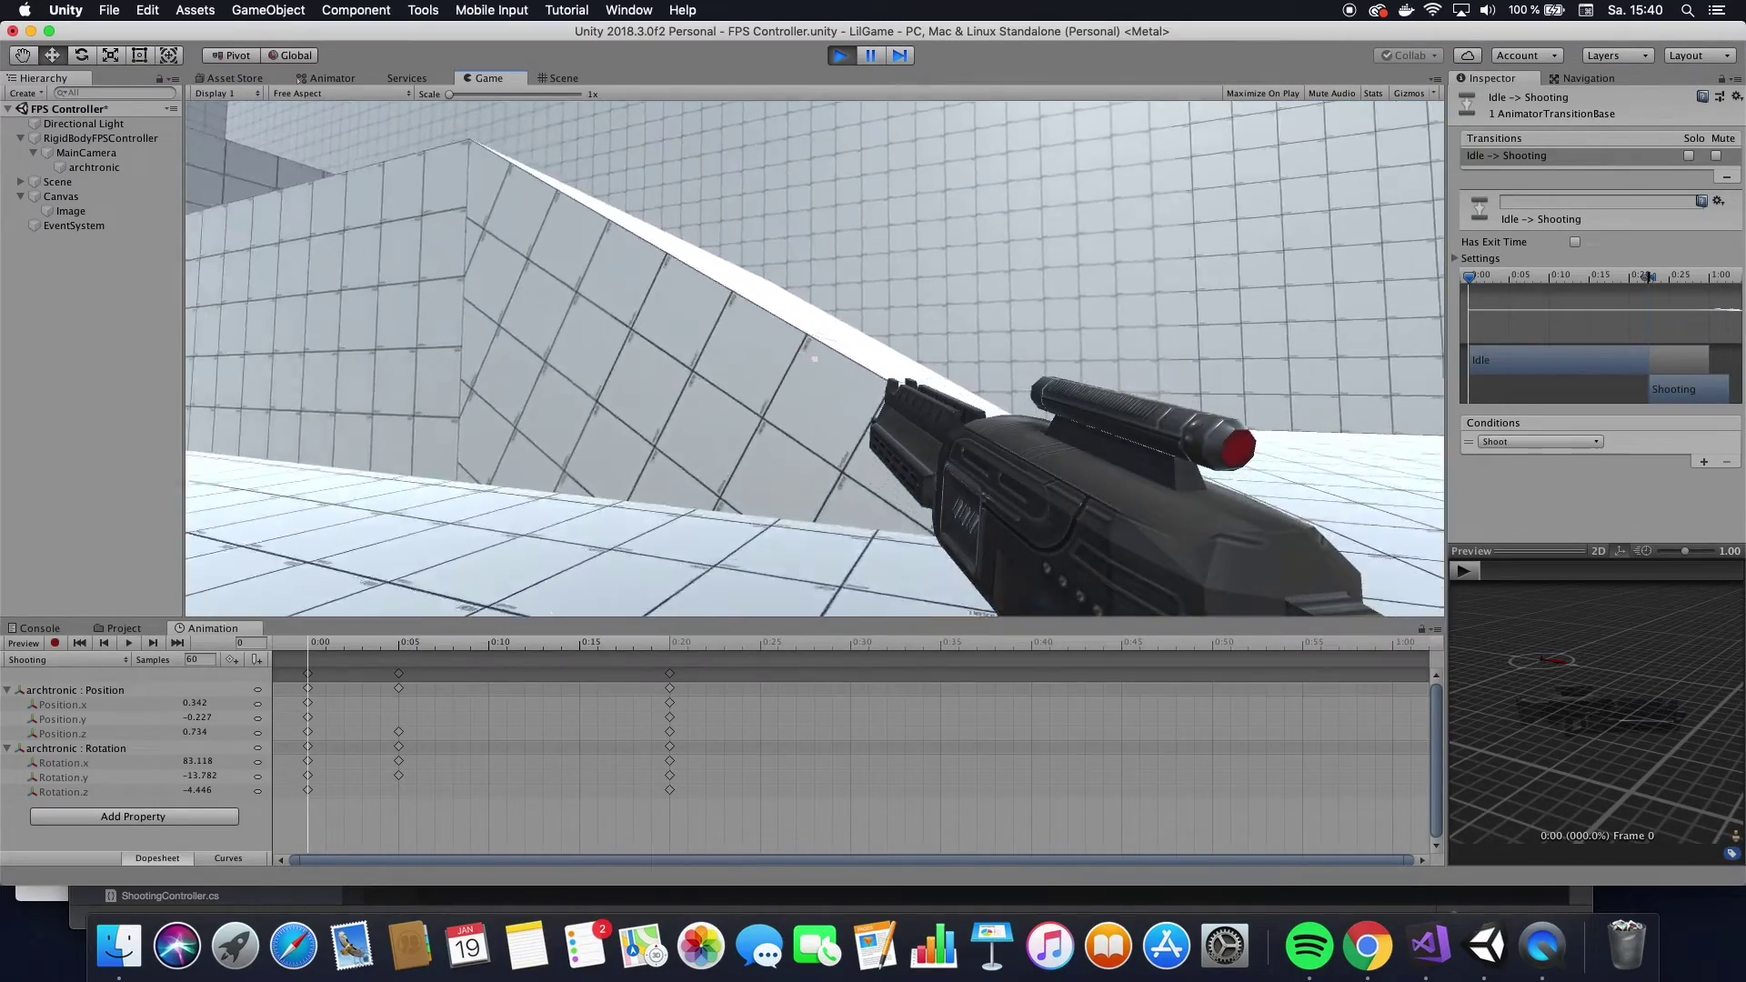
Walk forward in the running game to finish checking the gun while moving.
key("w")
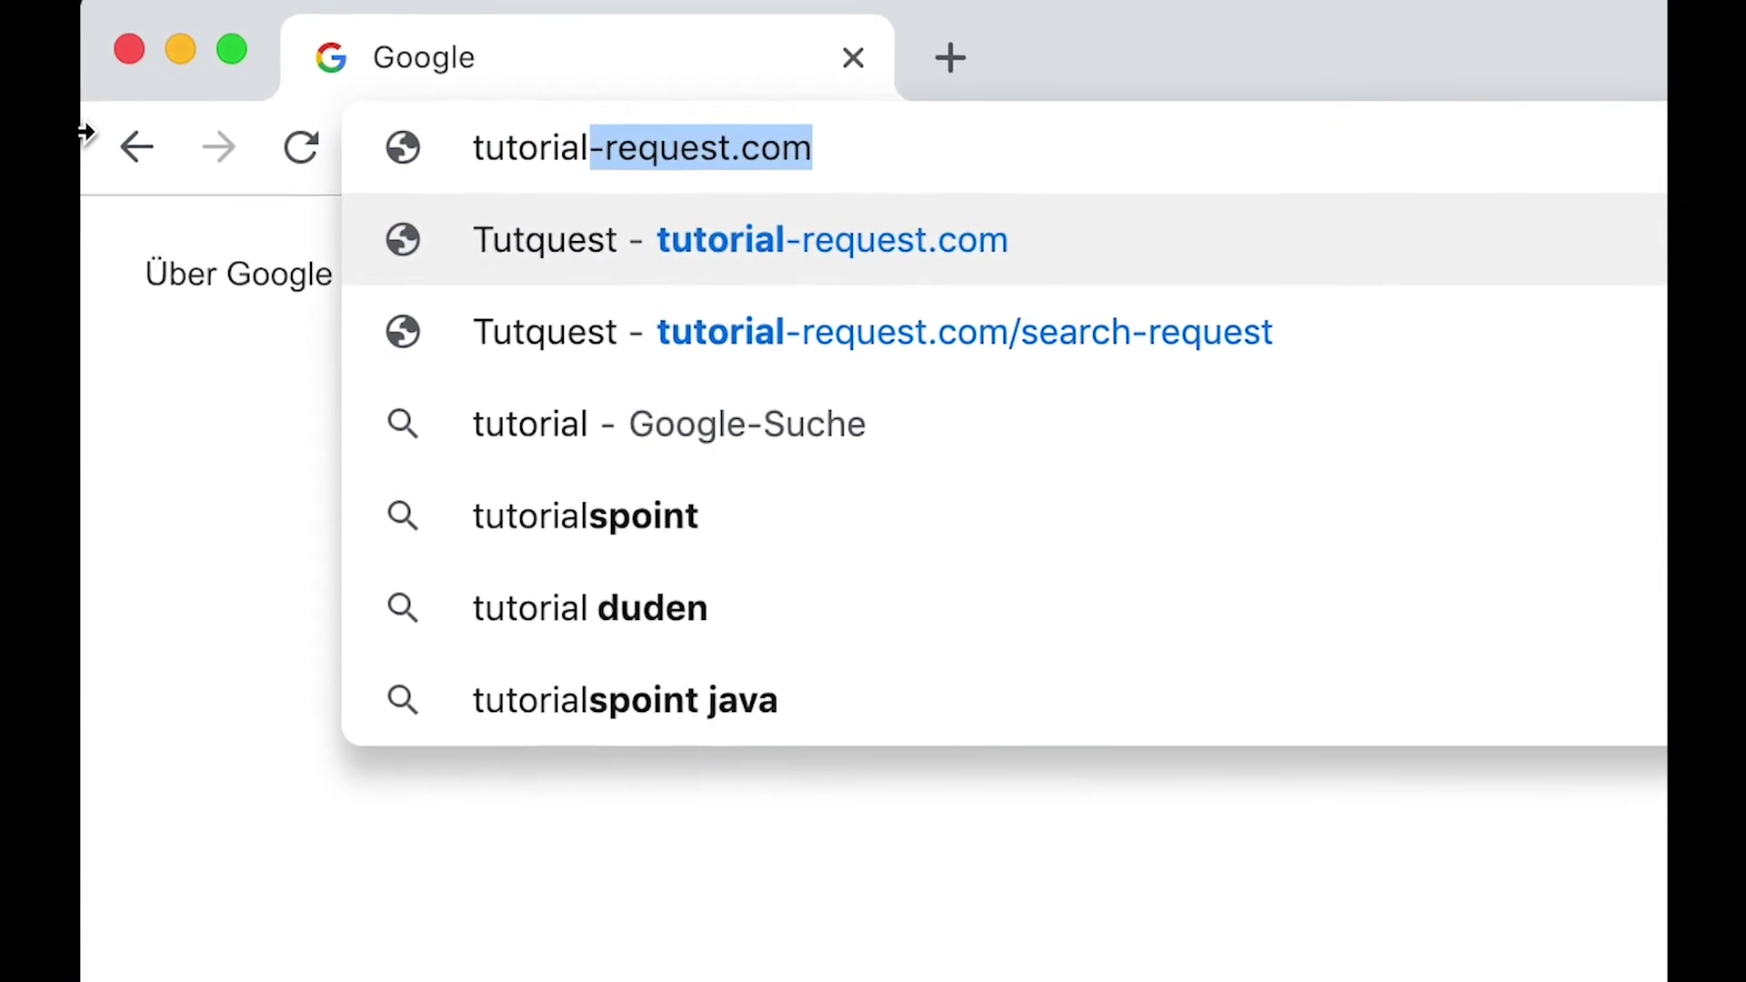
Switch to Chrome, go to tutorial-request.com, open the "Create your own Prefabs in Unity" request and upvote it.
key("Return")
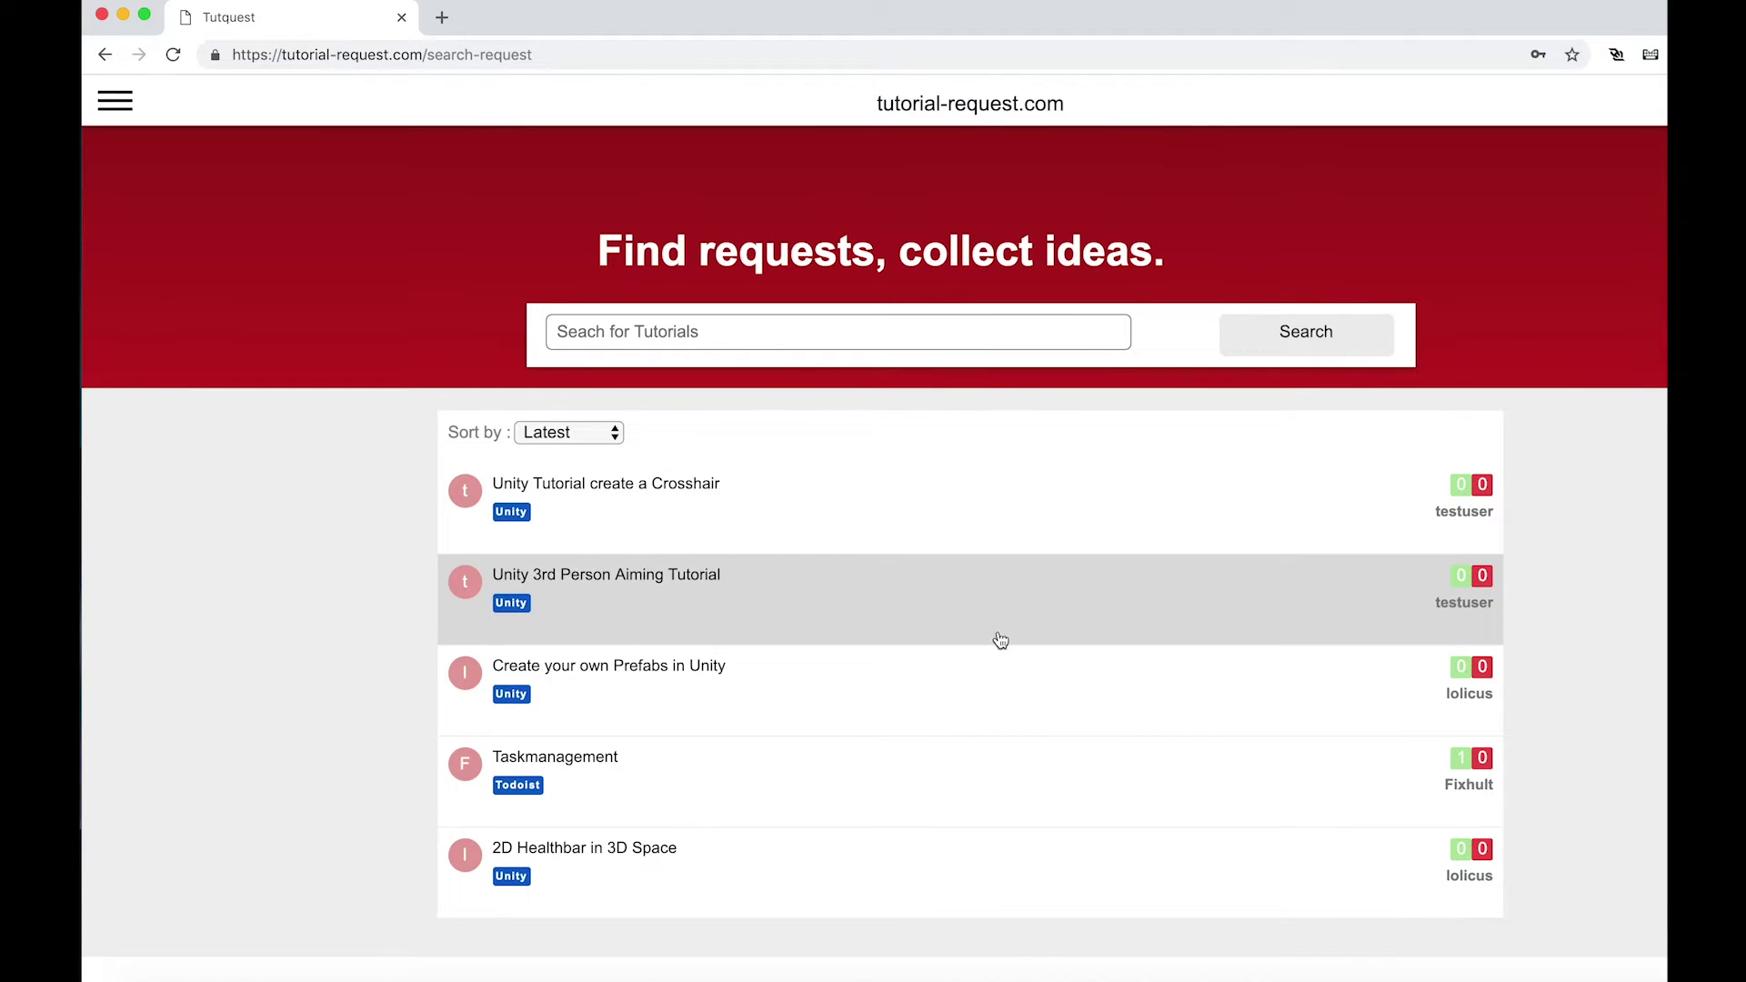
left_click(985, 673)
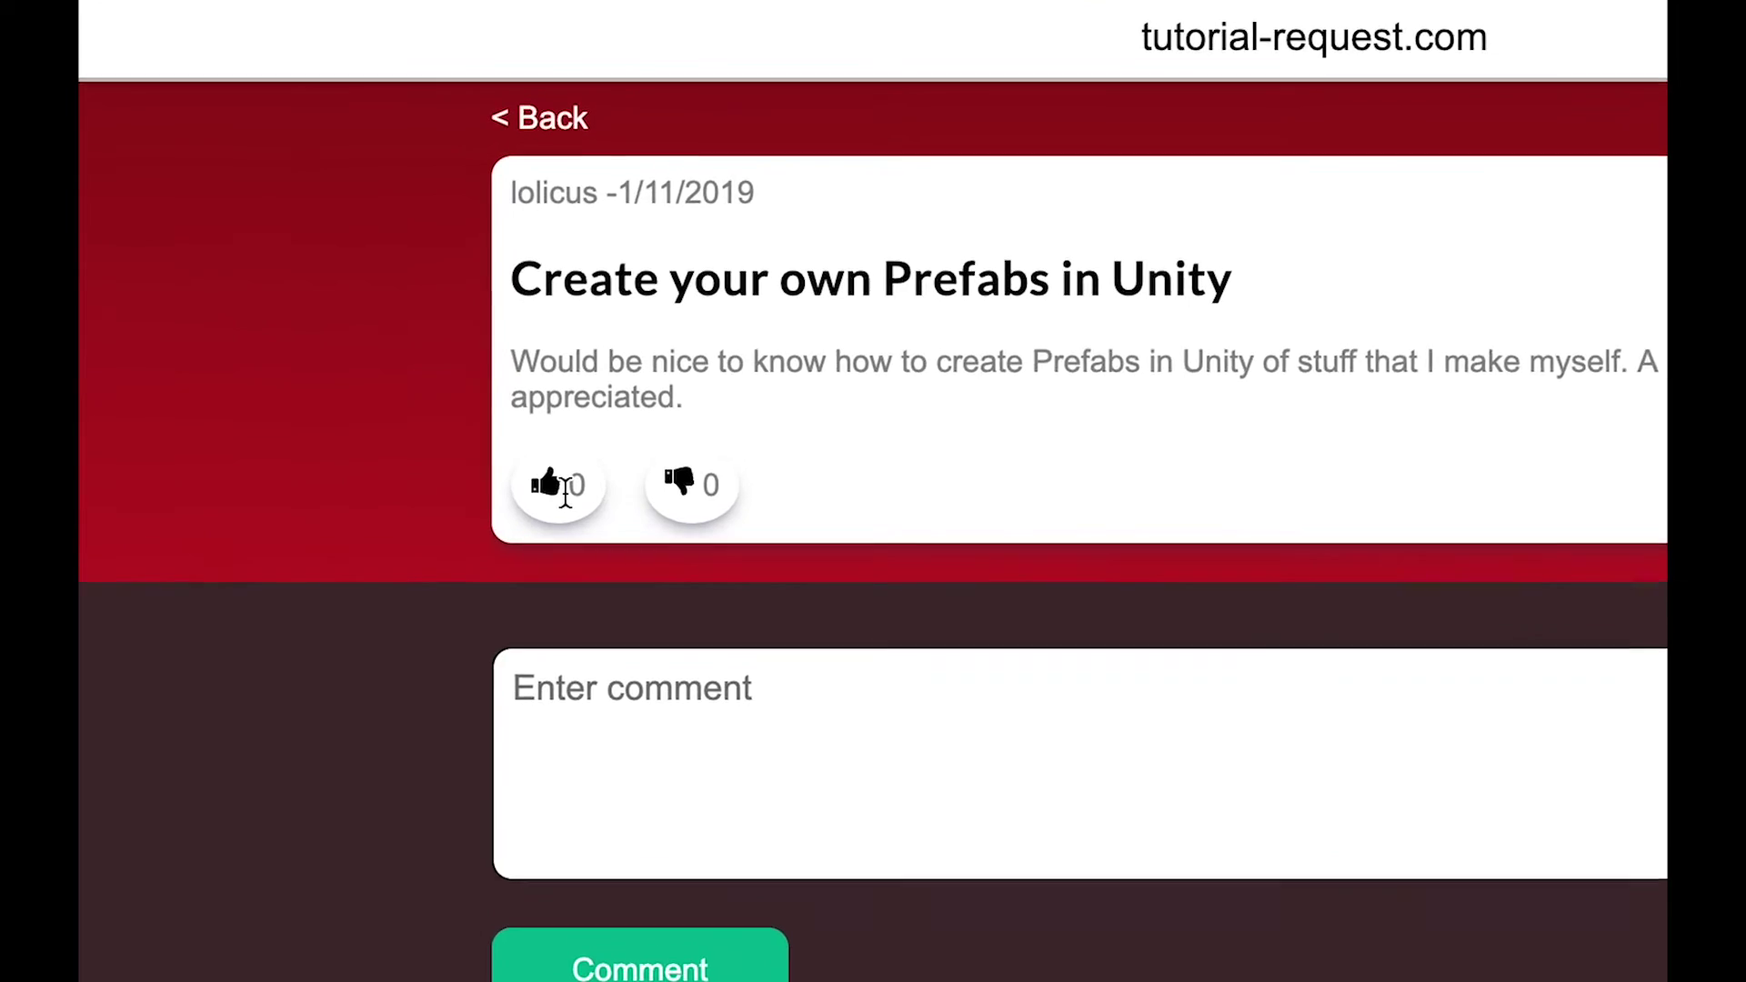
left_click(560, 416)
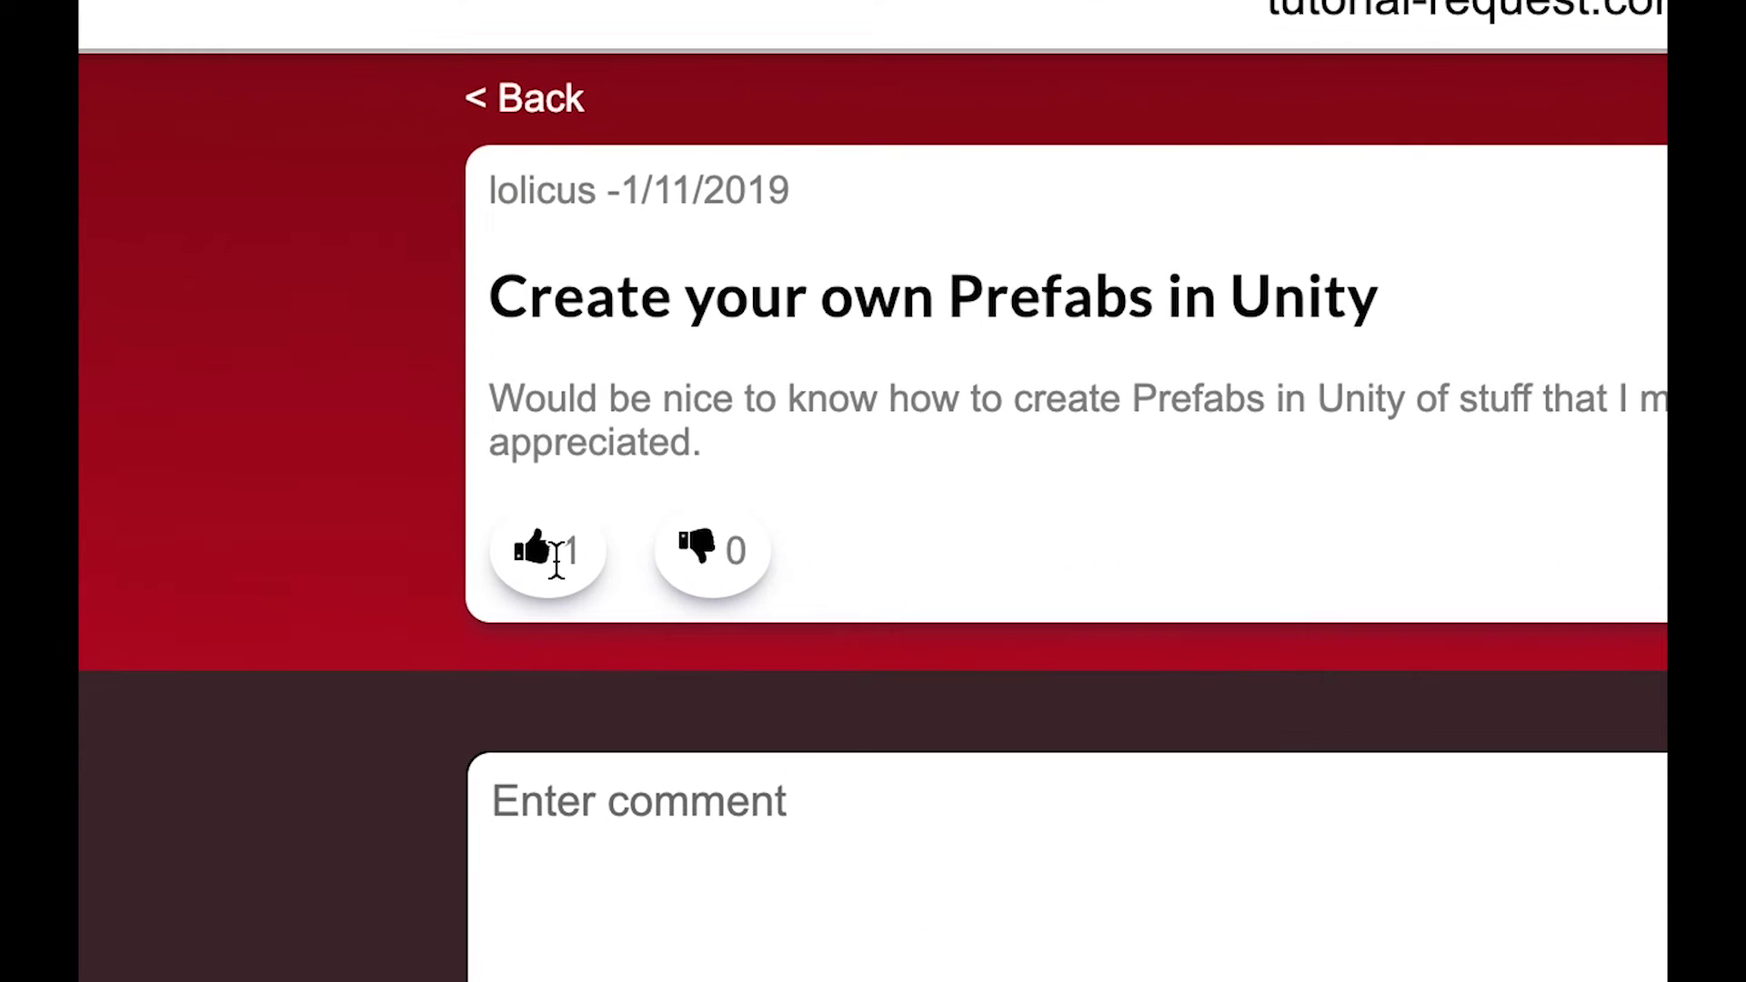
Post the comment "This would be awesome!" on the "Create your own Prefabs in Unity" request.
left_click(592, 857)
type("This would be awesome!")
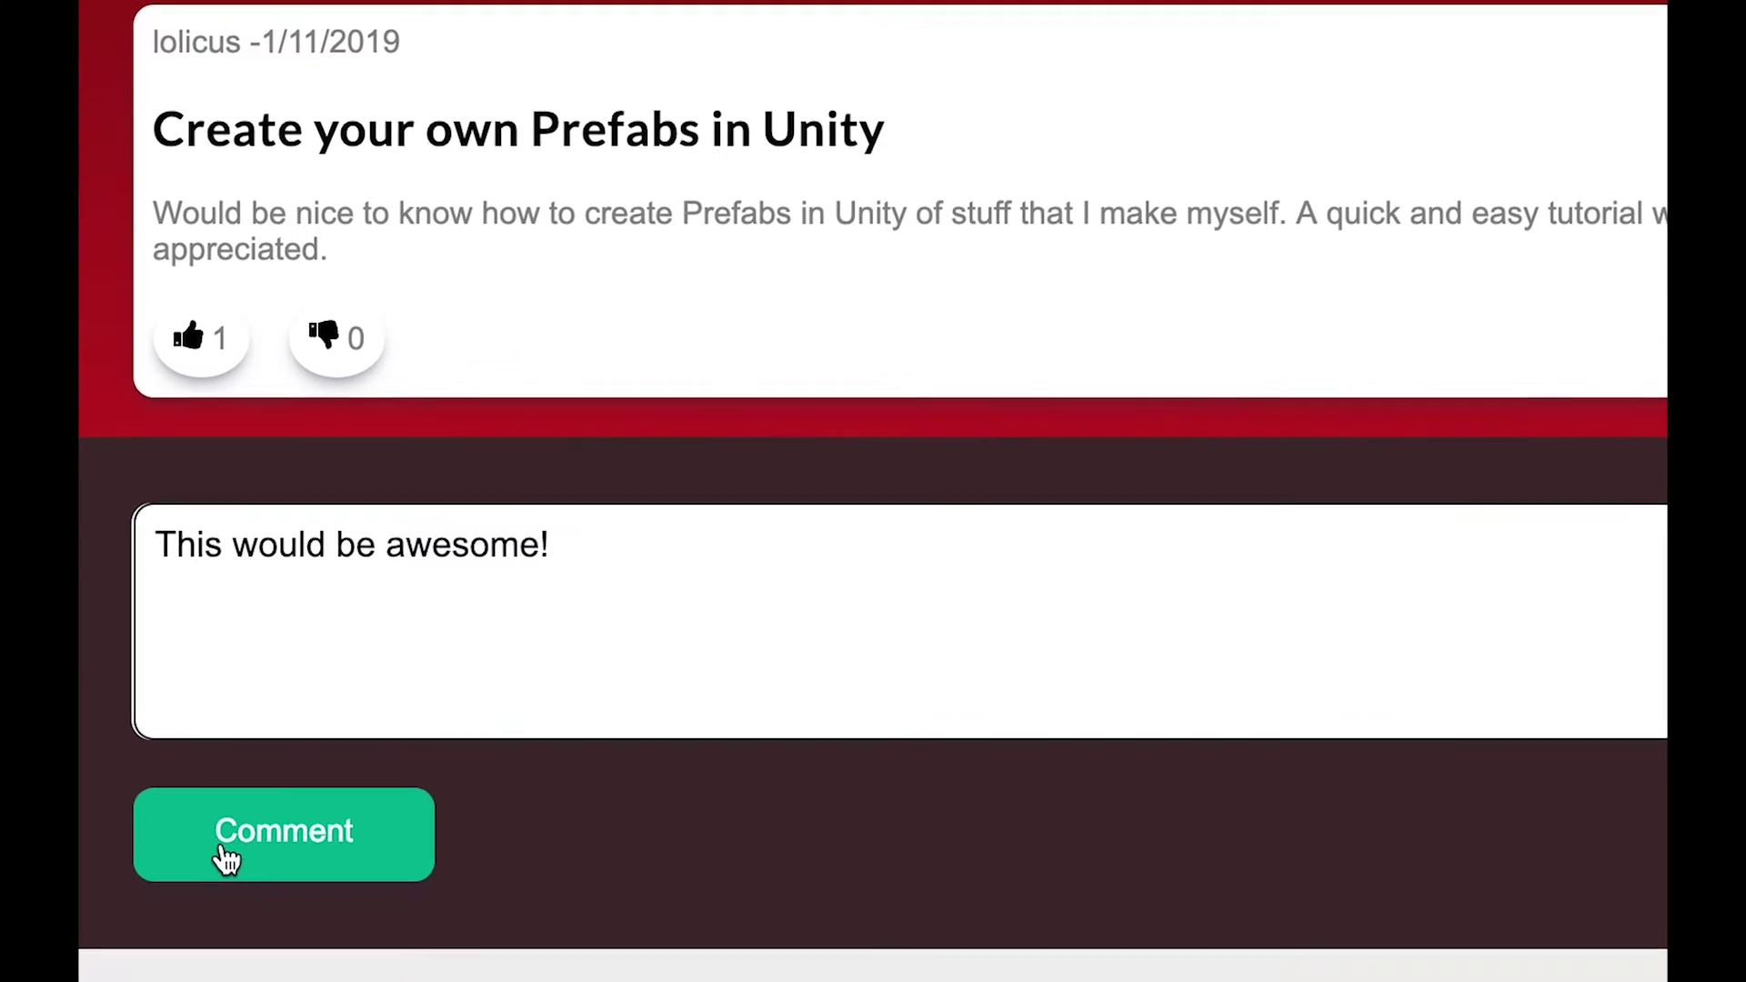
left_click(223, 851)
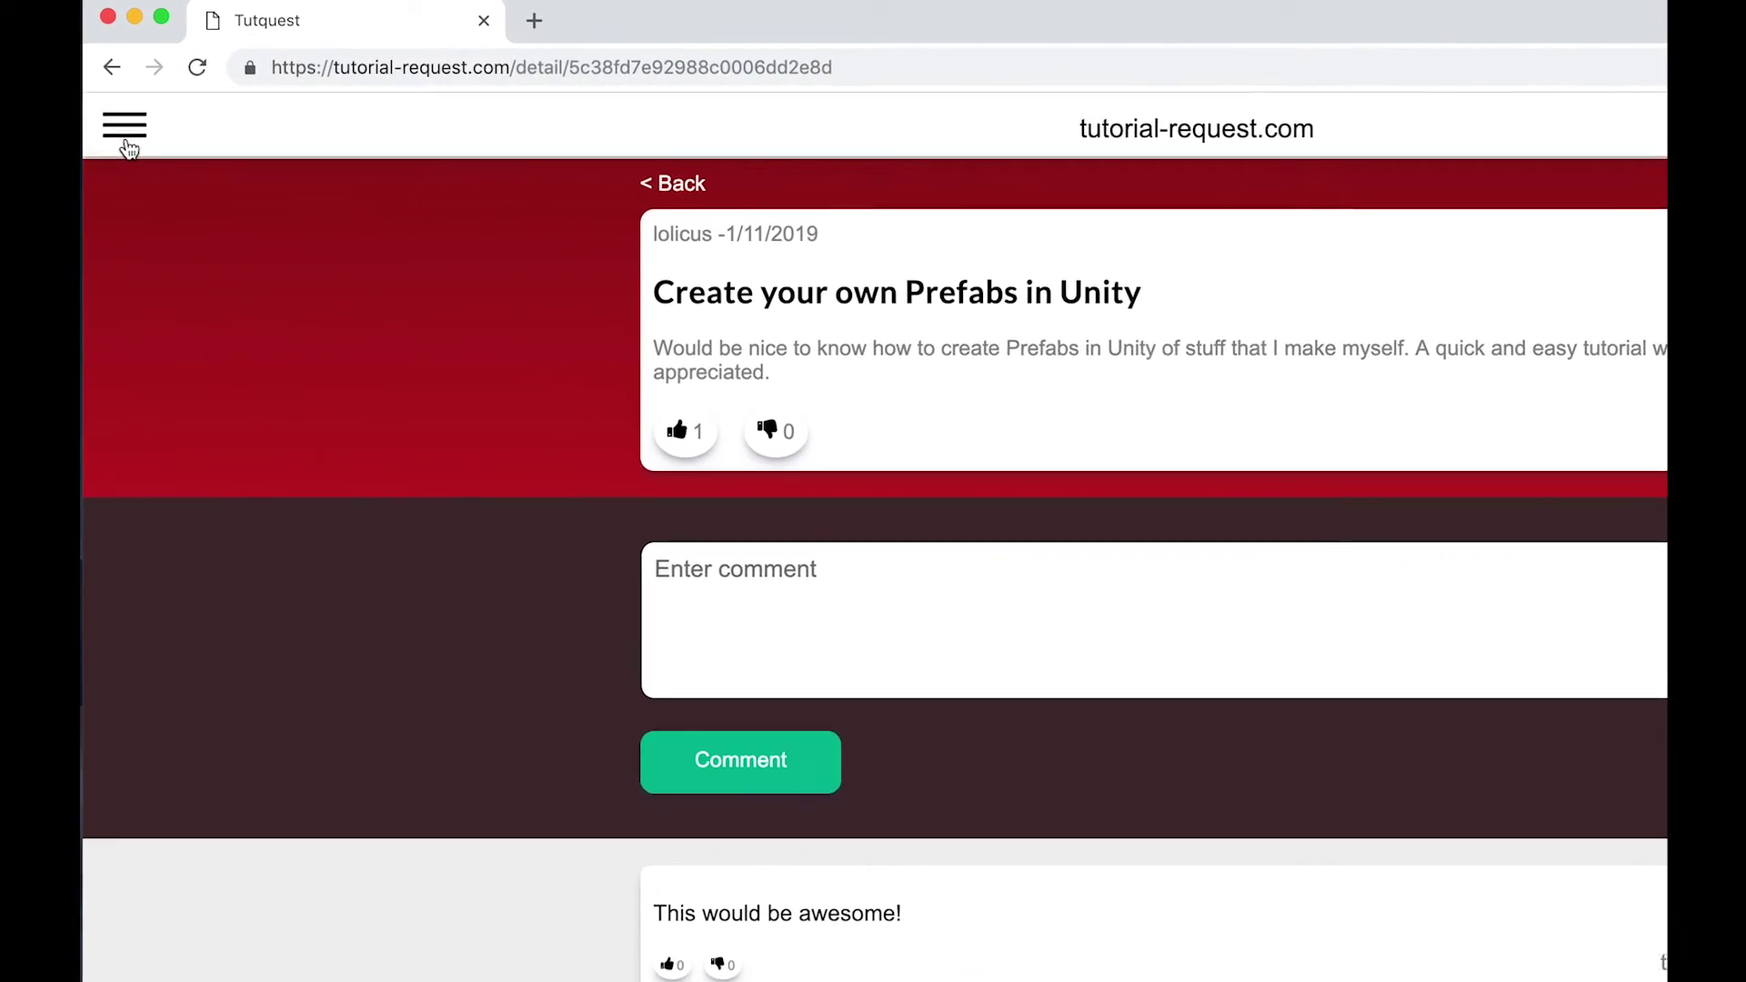
Create a new request titled "Unity 3rd Person Aiming Tutorial" with topic Unity and a description starting "I would love to see a tutorial where".
left_click(117, 109)
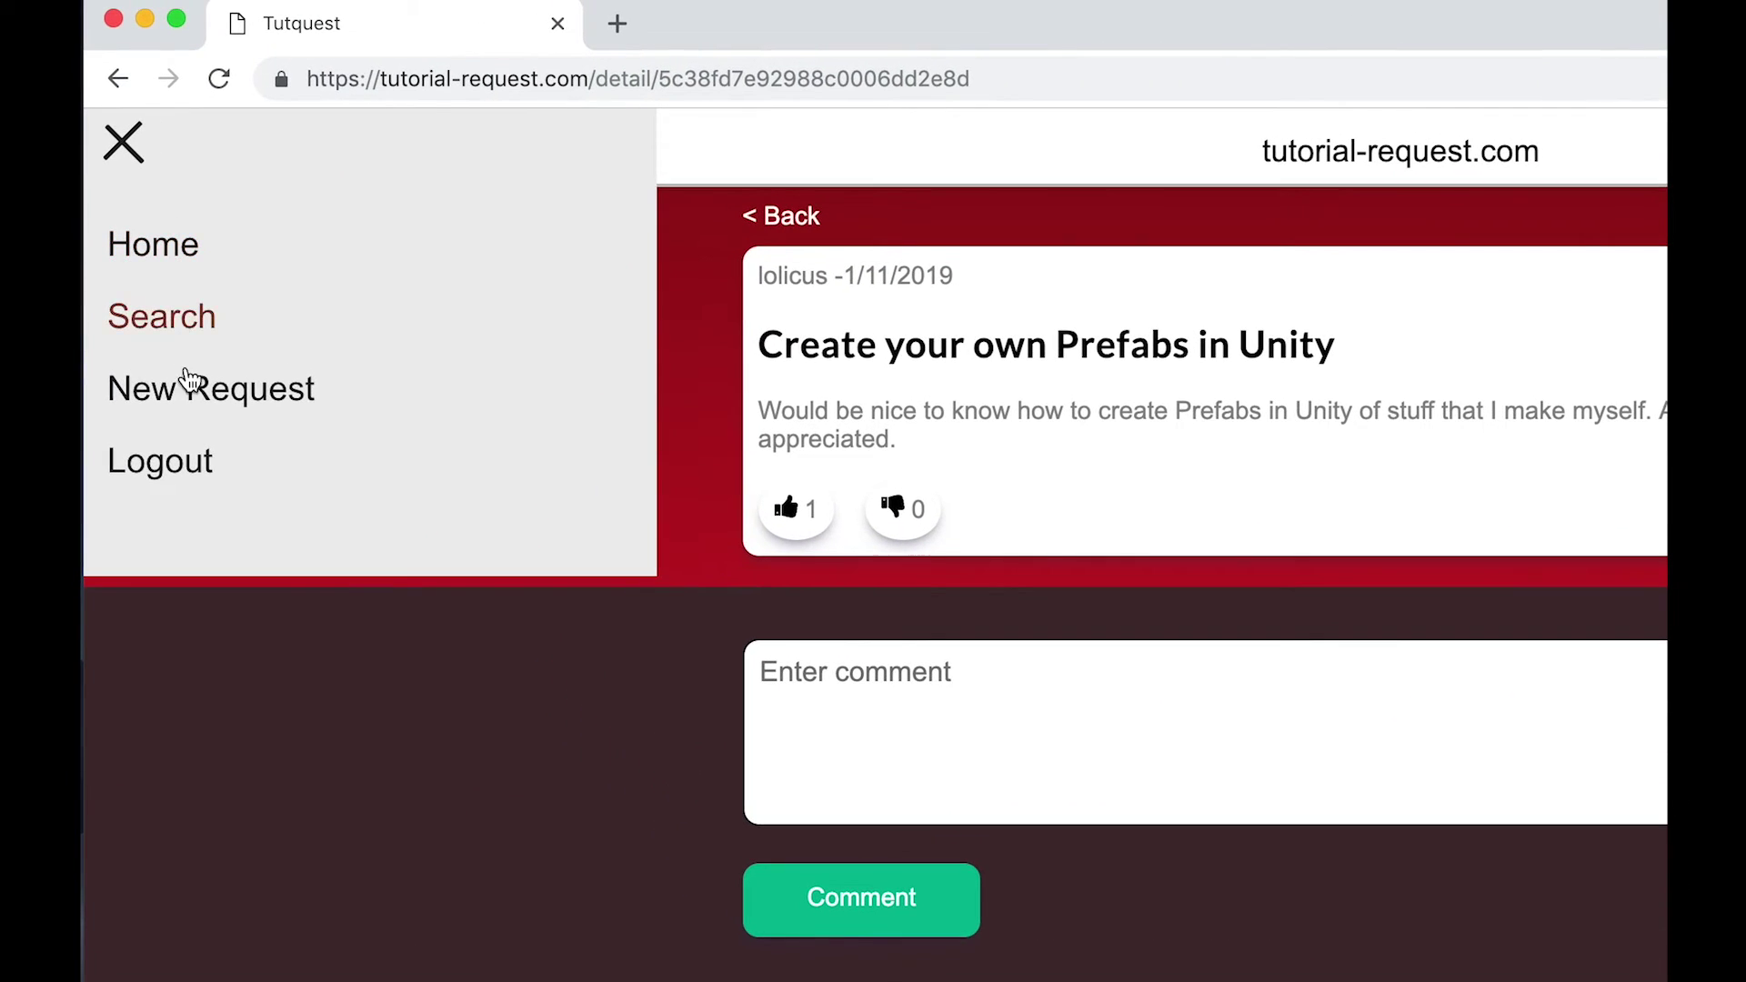
left_click(197, 403)
type("Unity 3rd Person Aimi")
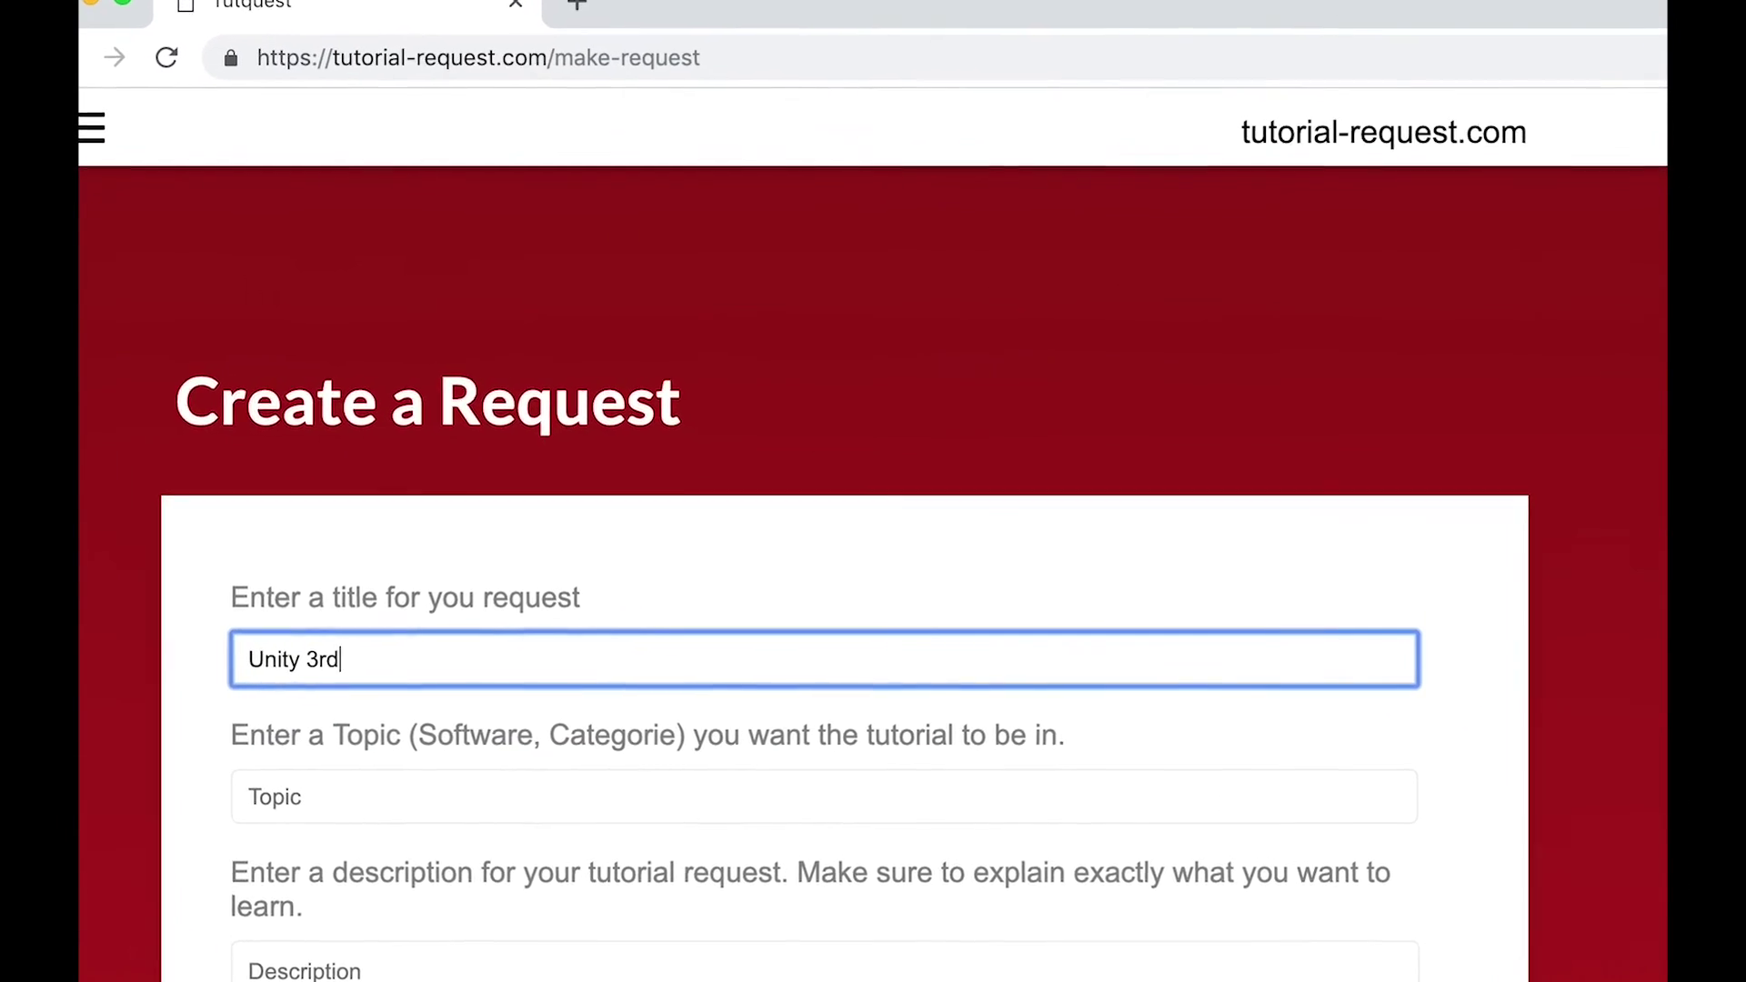
type("ng Tutorial")
left_click(435, 797)
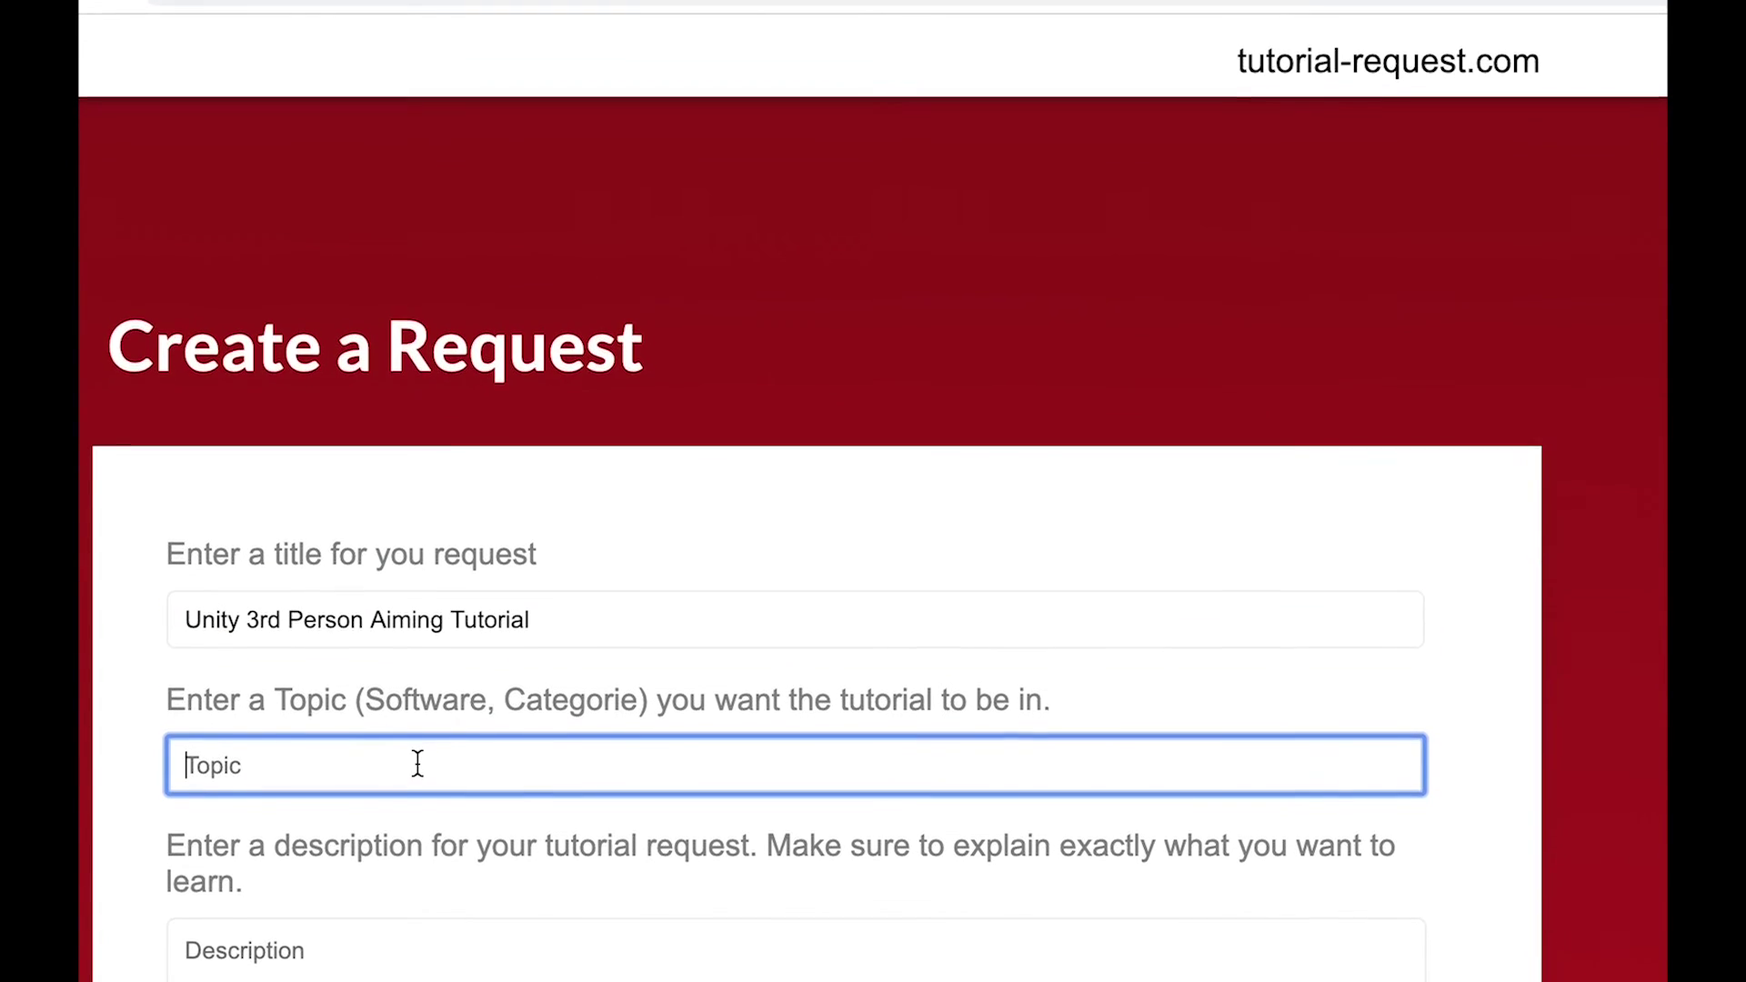
type("Unity")
left_click(417, 979)
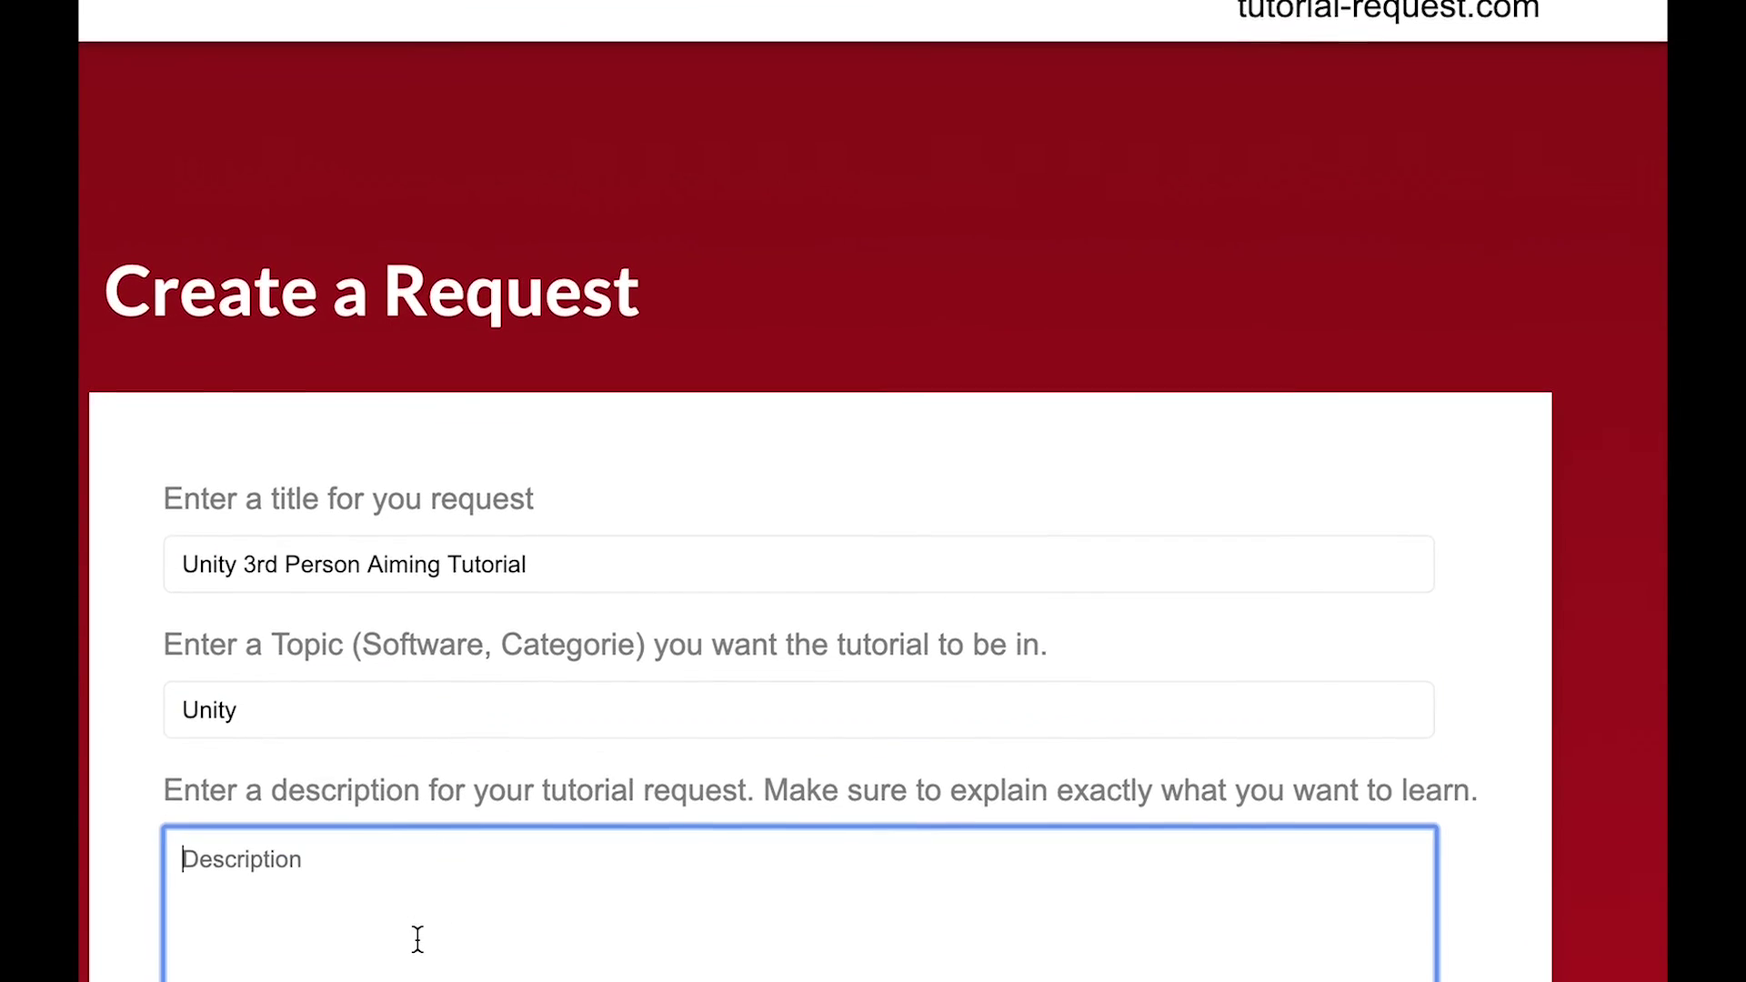
type("I would love to see a tutorial where somebody sh")
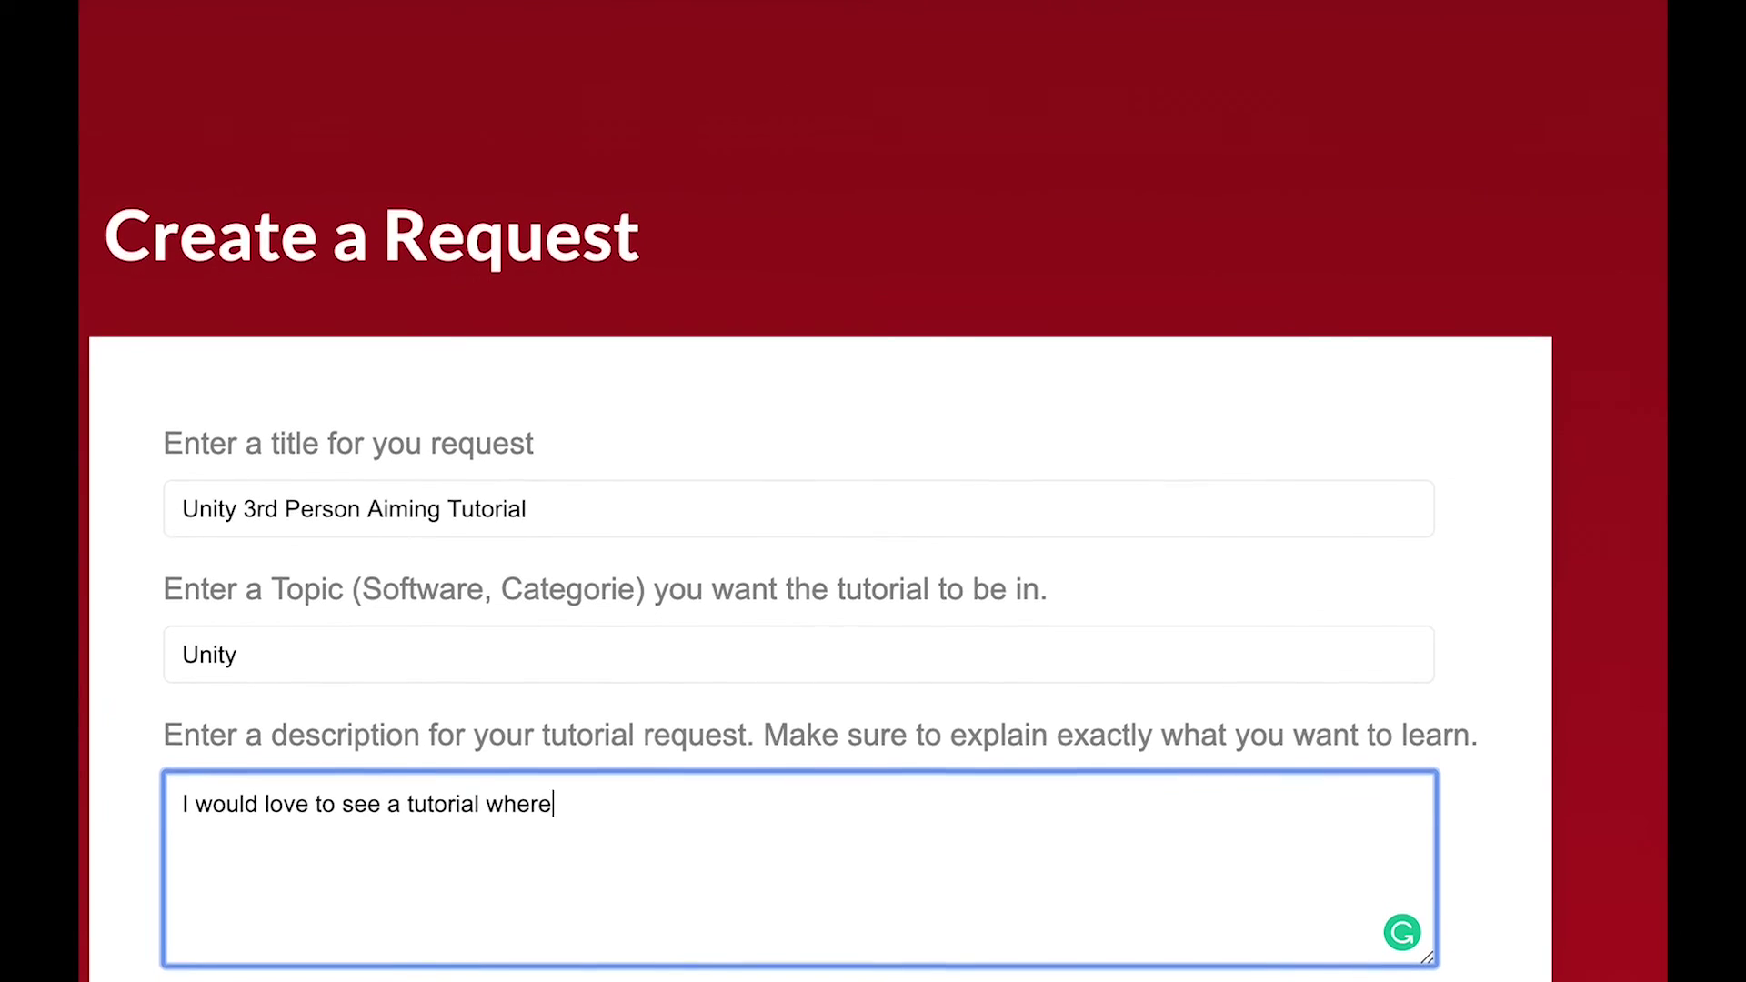